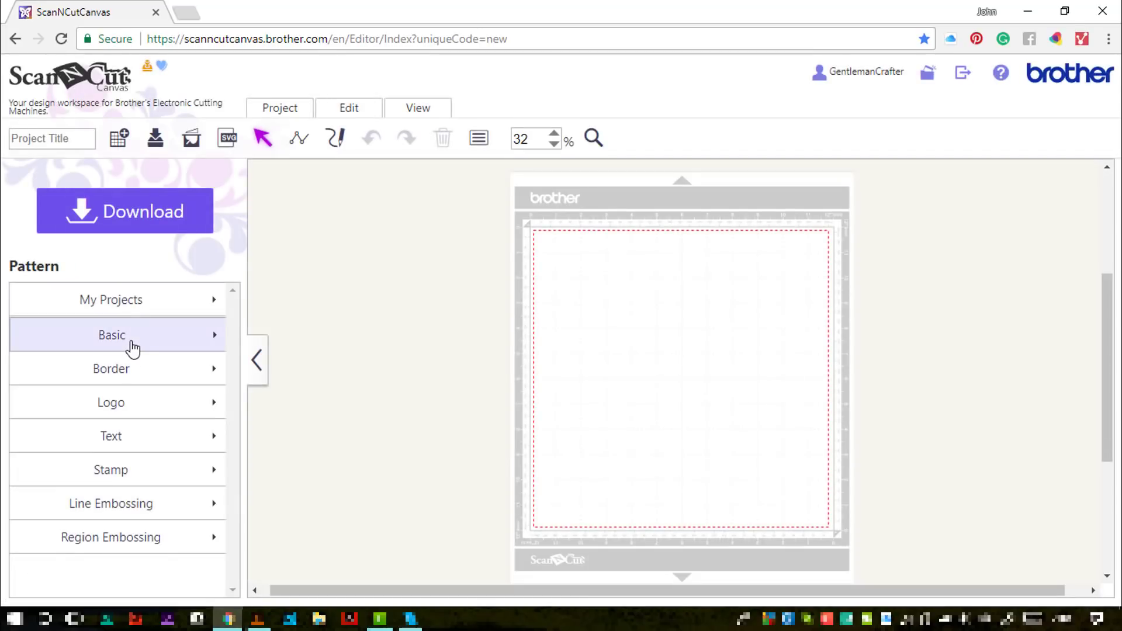
# Step: Place a plain square from the Basic patterns beside the mat and duplicate it twice
pyautogui.click(132, 346)
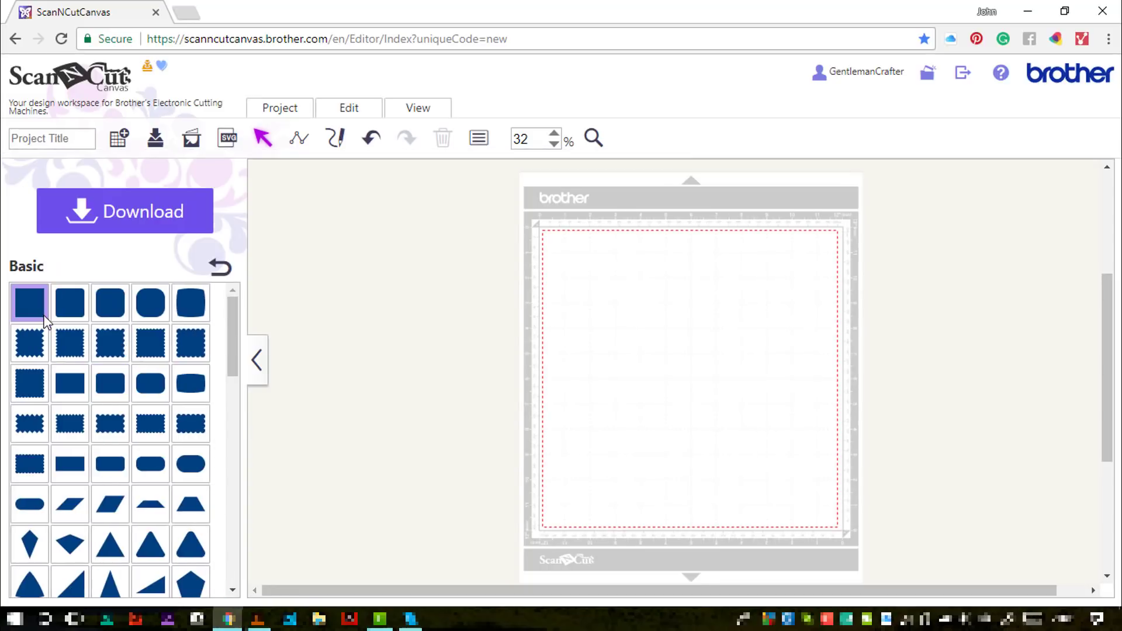
pyautogui.moveTo(43, 314); pyautogui.dragTo(909, 235)
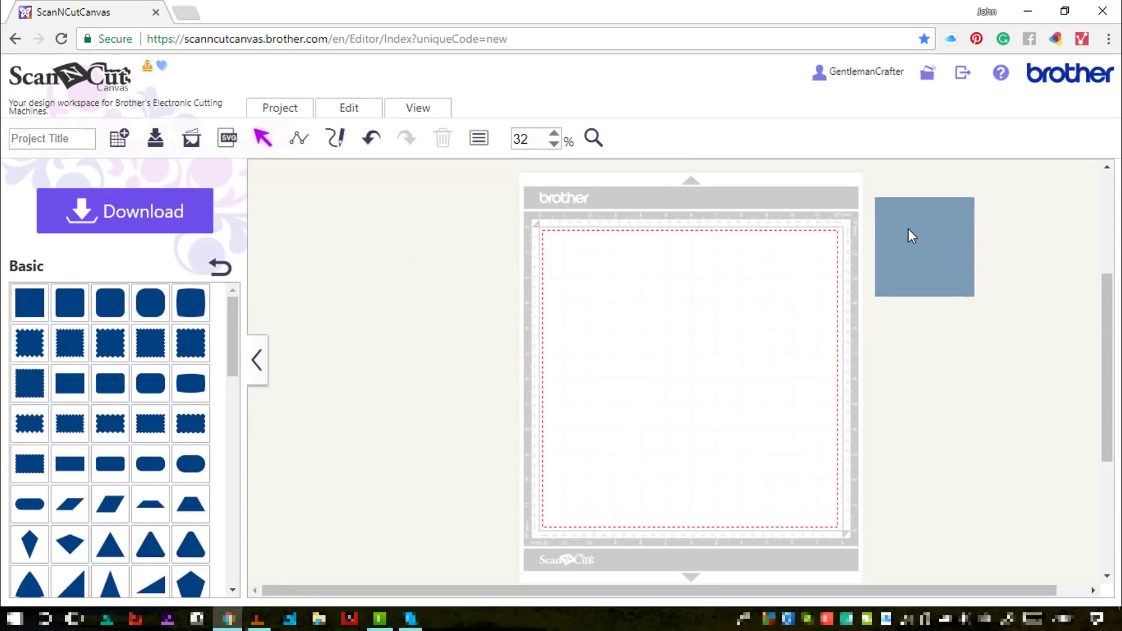
pyautogui.click(257, 360)
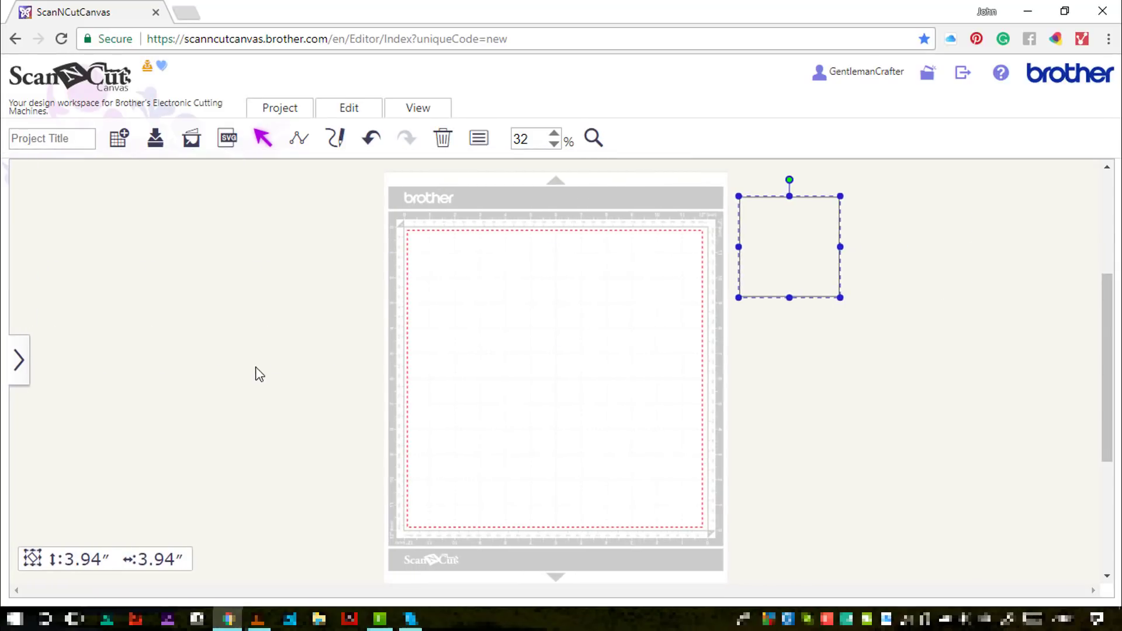
pyautogui.hotkey('ctrl', 'd')
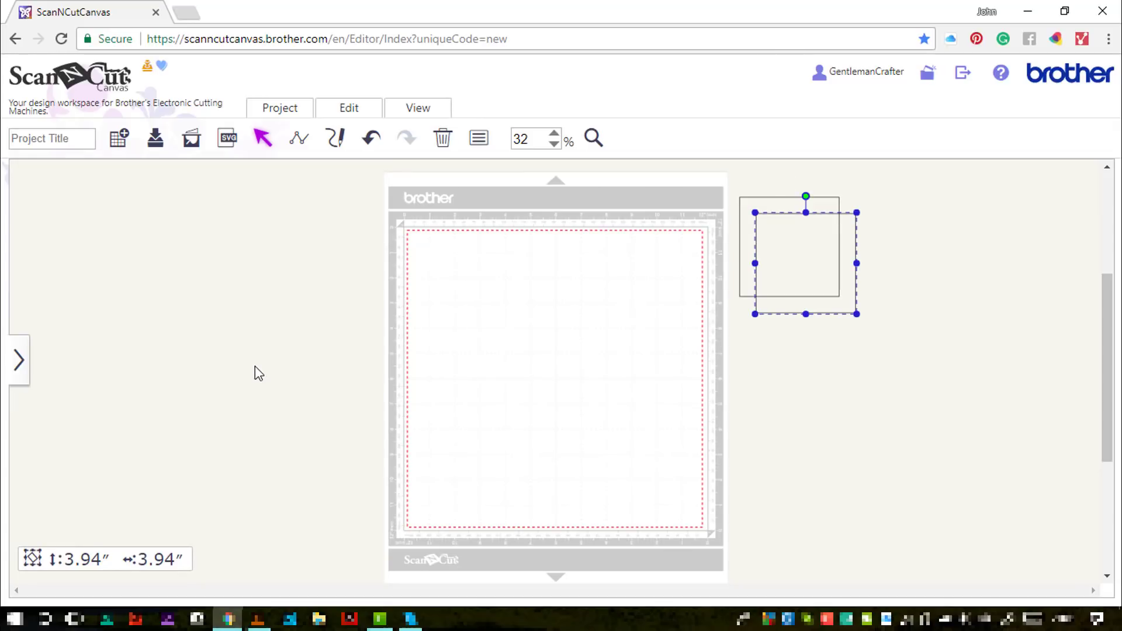
pyautogui.hotkey('ctrl', 'd')
# Step: Separate the copies by moving one below the original square and the other into the mat's upper-left corner
pyautogui.moveTo(789, 292); pyautogui.dragTo(723, 311)
pyautogui.moveTo(565, 309); pyautogui.dragTo(793, 416)
pyautogui.click(838, 310)
pyautogui.moveTo(837, 310); pyautogui.dragTo(495, 330)
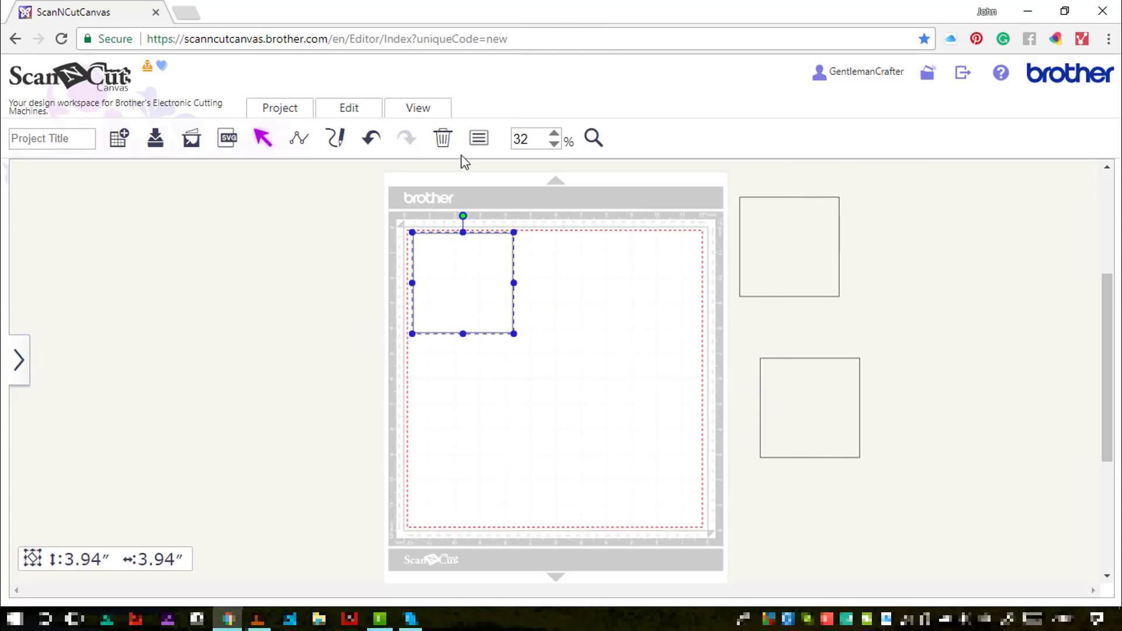
# Step: Resize the square on the mat to 8 inches with its aspect ratio maintained
pyautogui.click(479, 138)
pyautogui.doubleClick(129, 241)
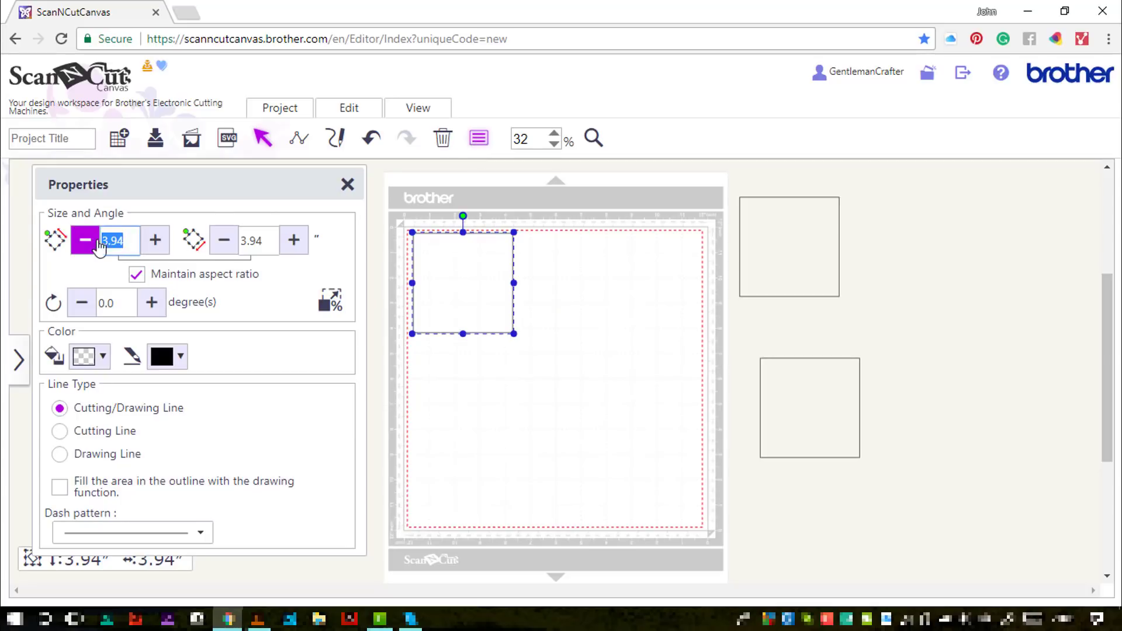
pyautogui.write('8')
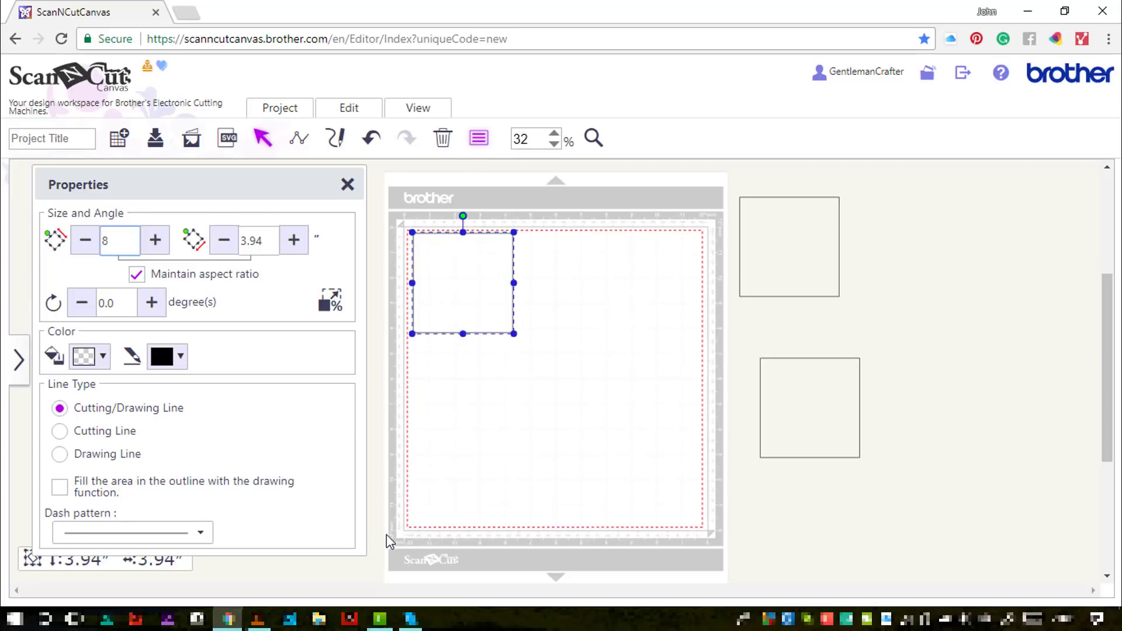
pyautogui.press('Return')
# Step: Resize the lower square beside the mat to 1.5 inches with its aspect ratio maintained and duplicate it
pyautogui.click(789, 393)
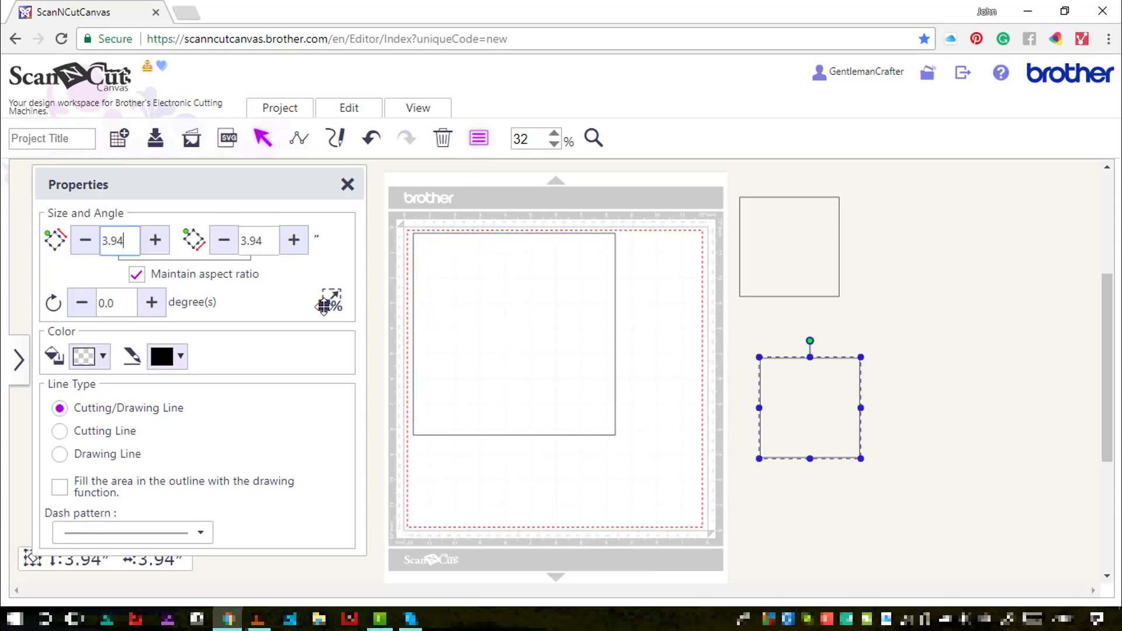
pyautogui.doubleClick(123, 242)
pyautogui.write('1.5')
pyautogui.press('Return')
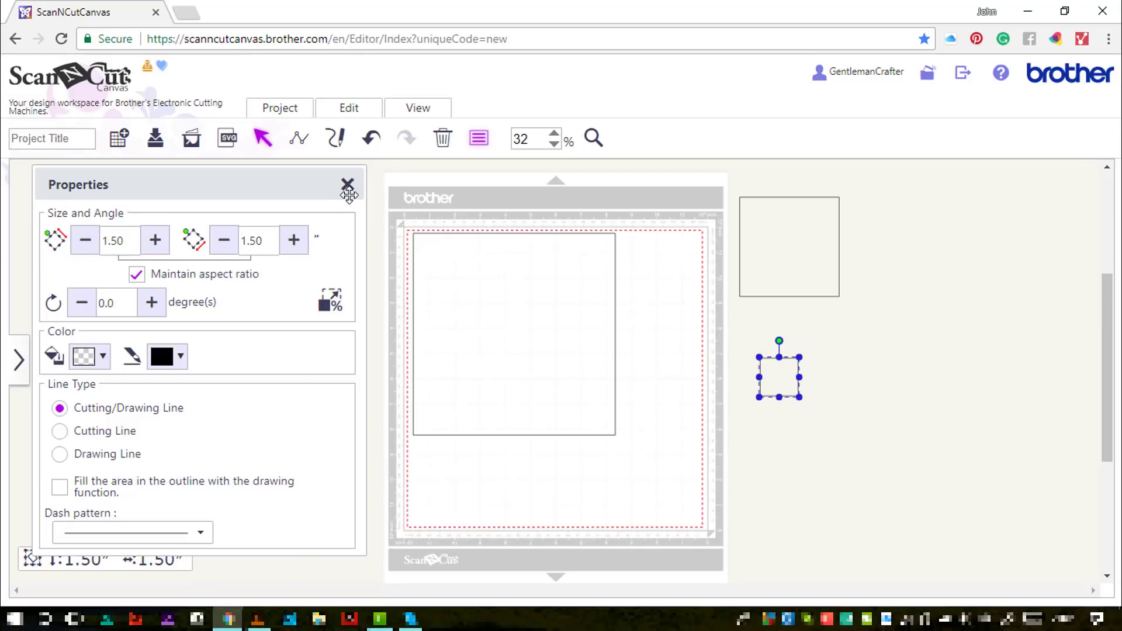
pyautogui.click(348, 184)
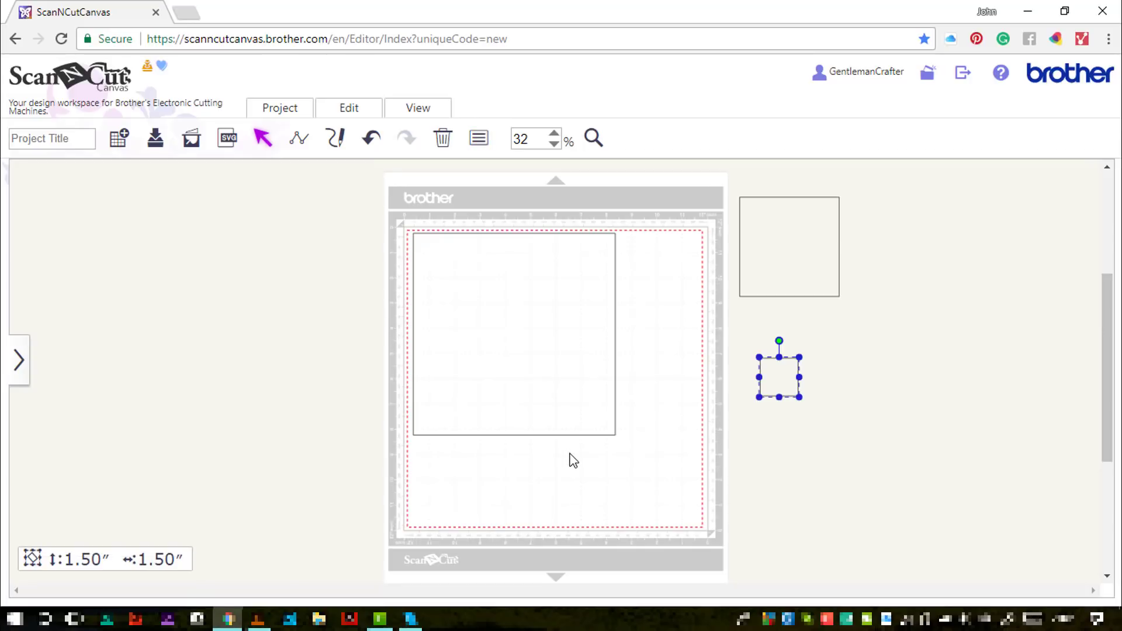
pyautogui.hotkey('ctrl', 'v')
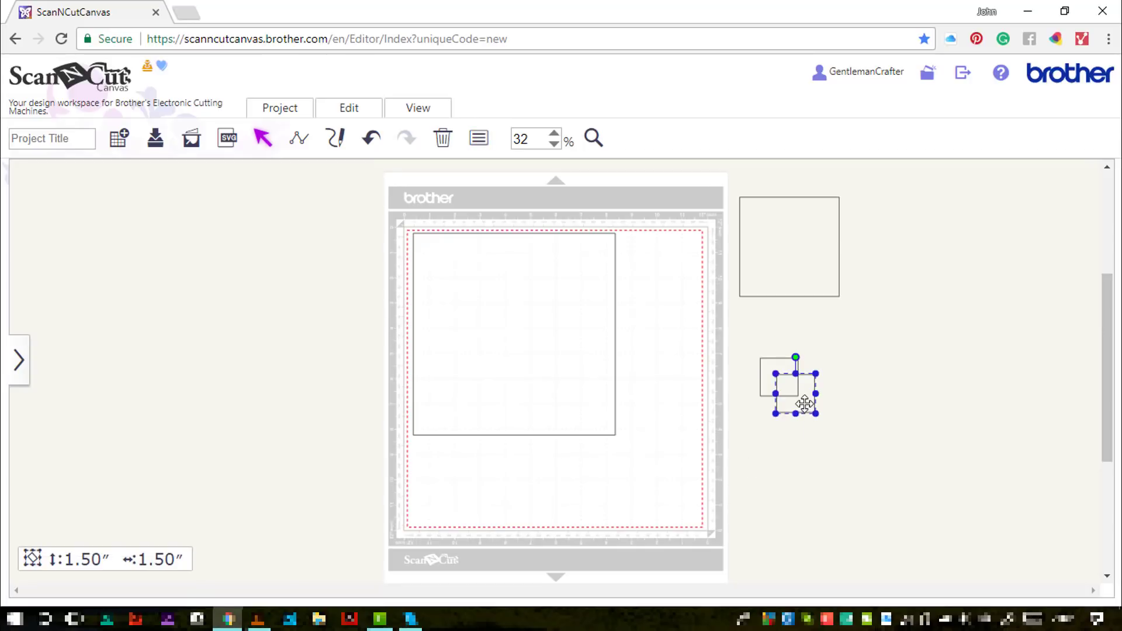
# Step: Align both small squares with the 8-inch square by horizontal centers and top edges, and move all three to the mat's upper-left corner
pyautogui.moveTo(832, 445); pyautogui.dragTo(587, 386)
pyautogui.click(348, 109)
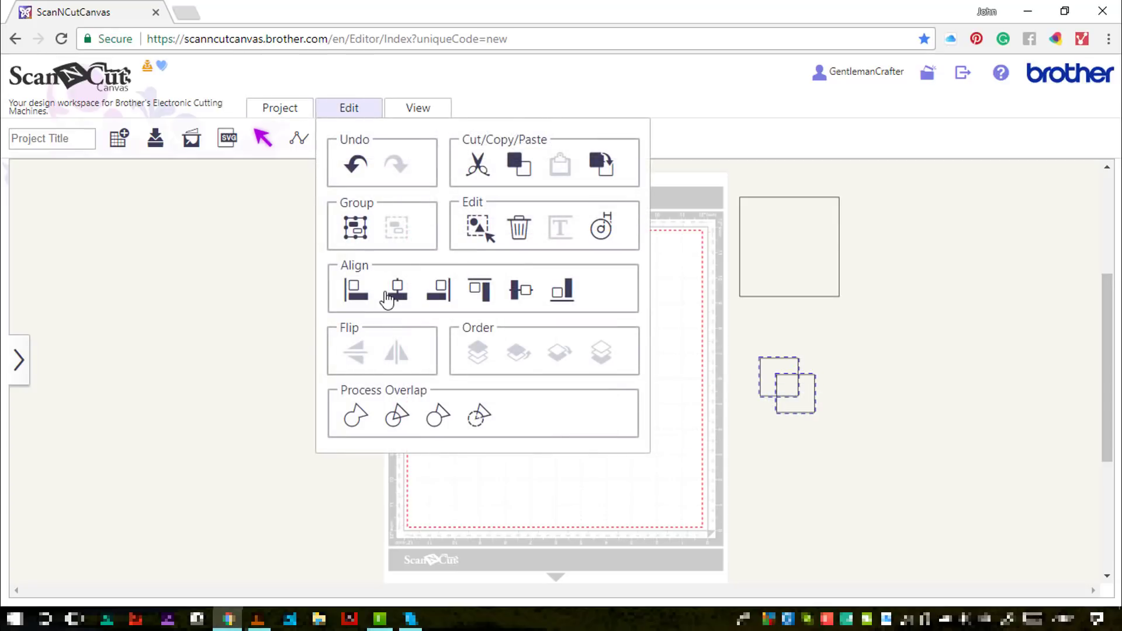
pyautogui.click(388, 298)
pyautogui.click(371, 110)
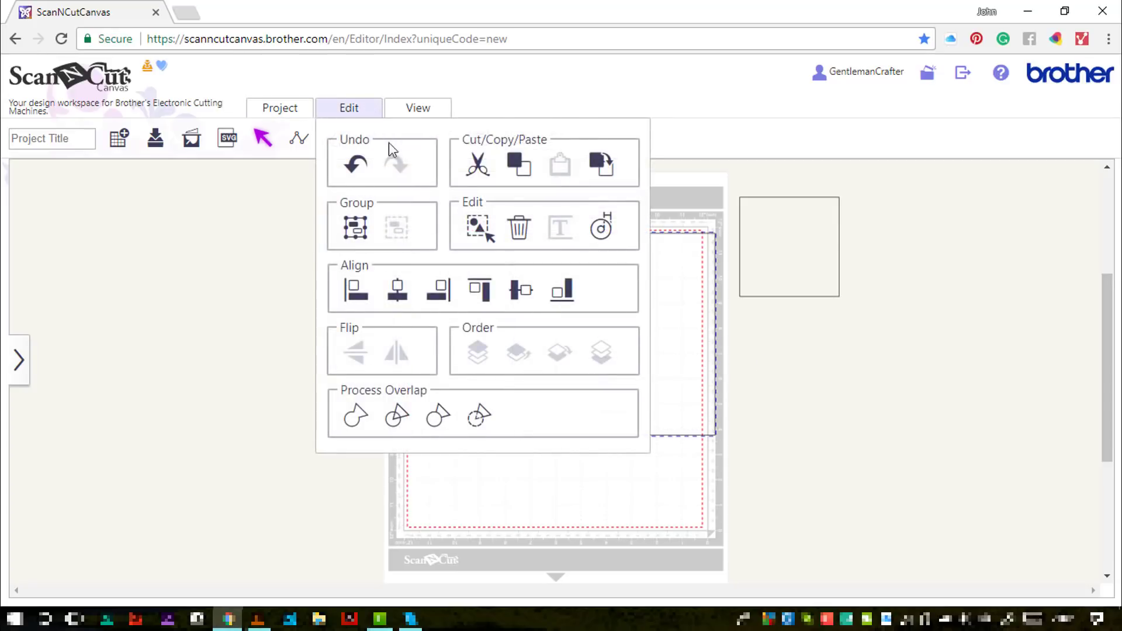
pyautogui.click(479, 290)
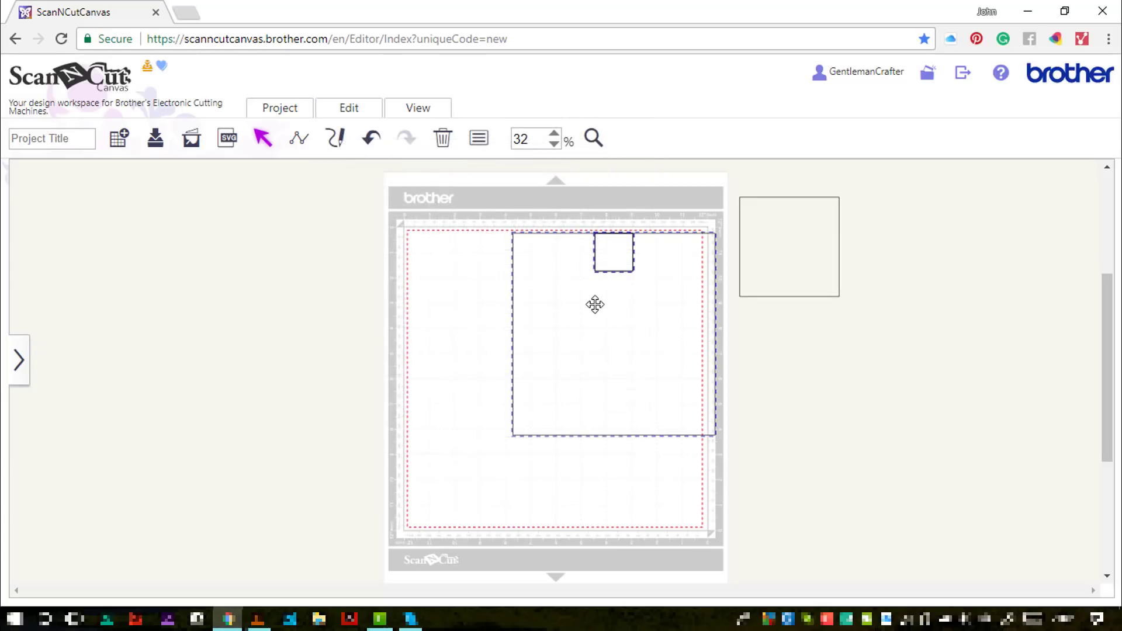
pyautogui.moveTo(598, 304); pyautogui.dragTo(497, 303)
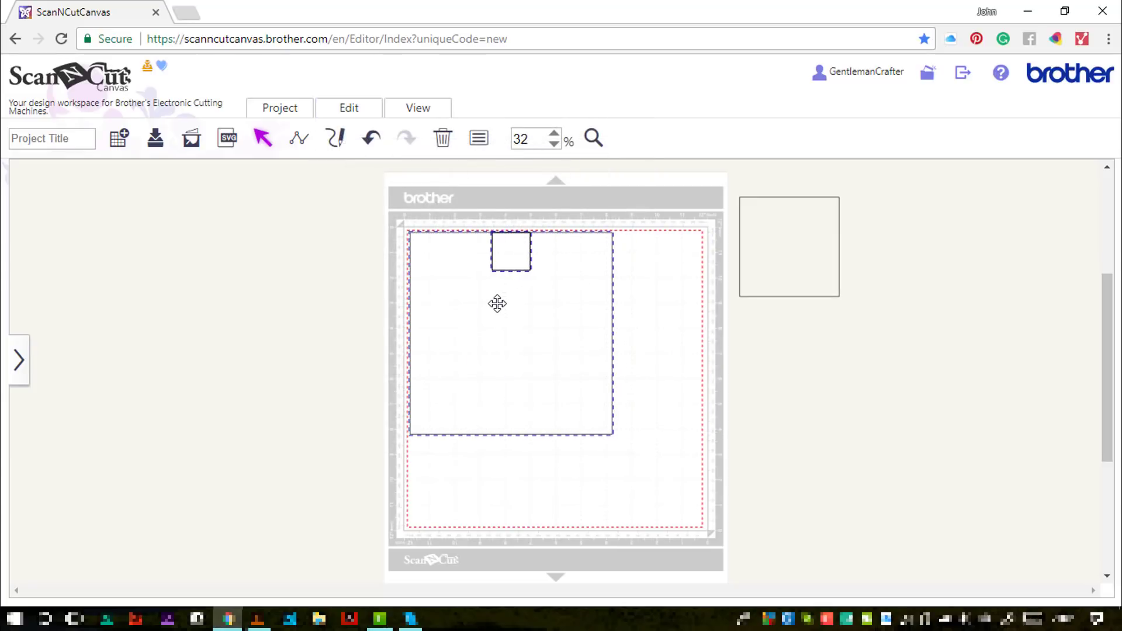
# Step: Open the path of the topmost small square and delete its two upper points, keeping only the bottom edge as a line
pyautogui.click(594, 139)
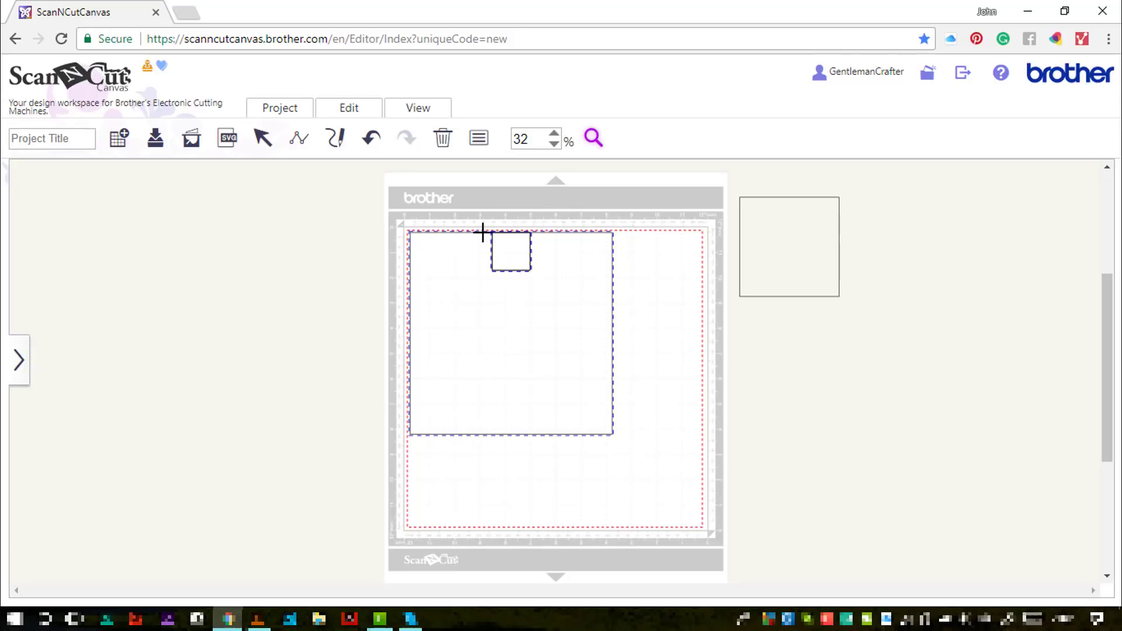
pyautogui.moveTo(483, 224); pyautogui.dragTo(538, 278)
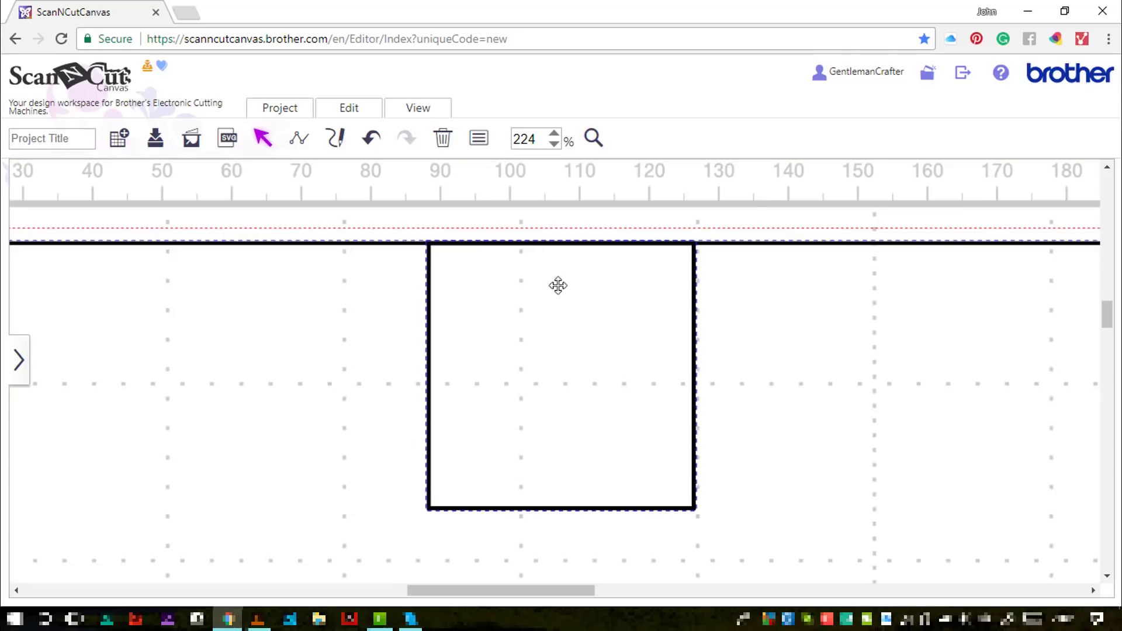
pyautogui.click(654, 227)
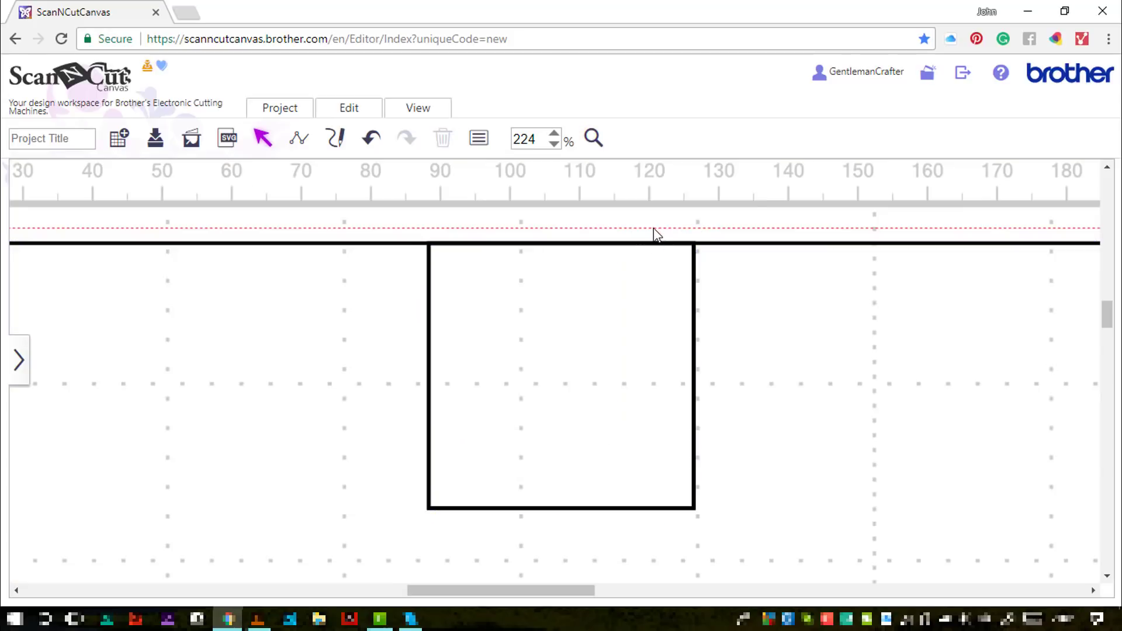
pyautogui.click(640, 305)
pyautogui.doubleClick(640, 305)
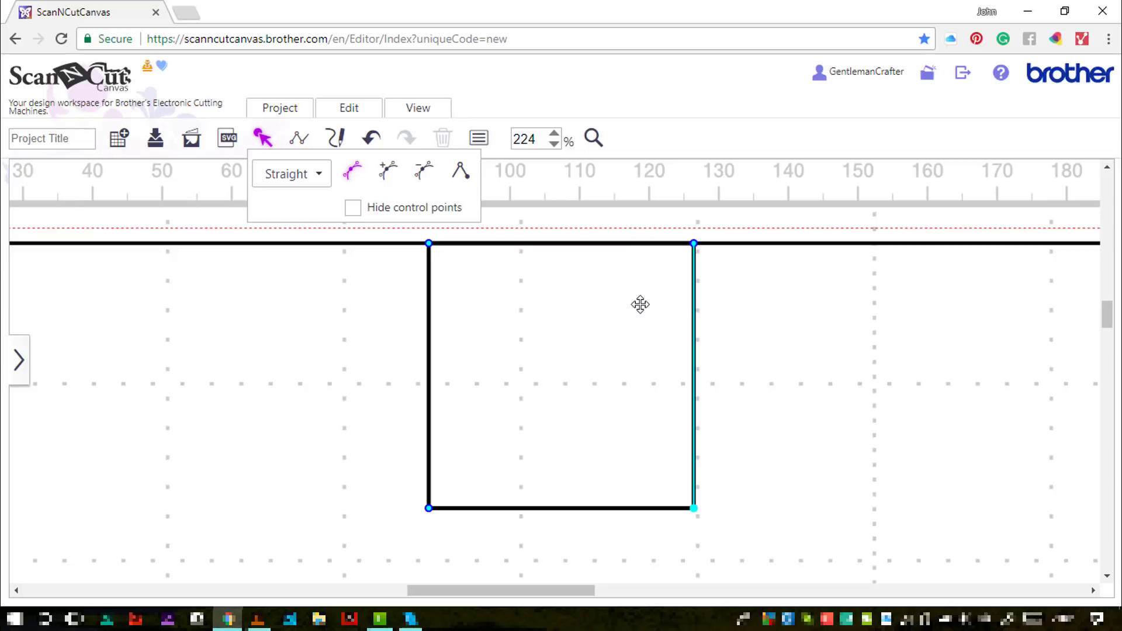
pyautogui.click(460, 176)
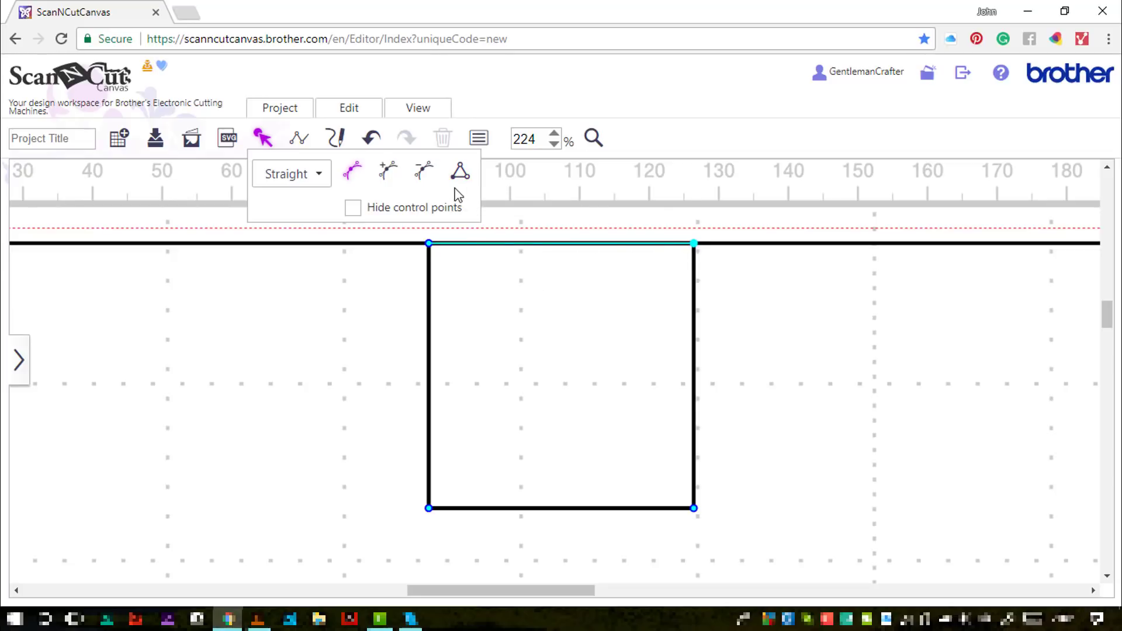
pyautogui.click(424, 172)
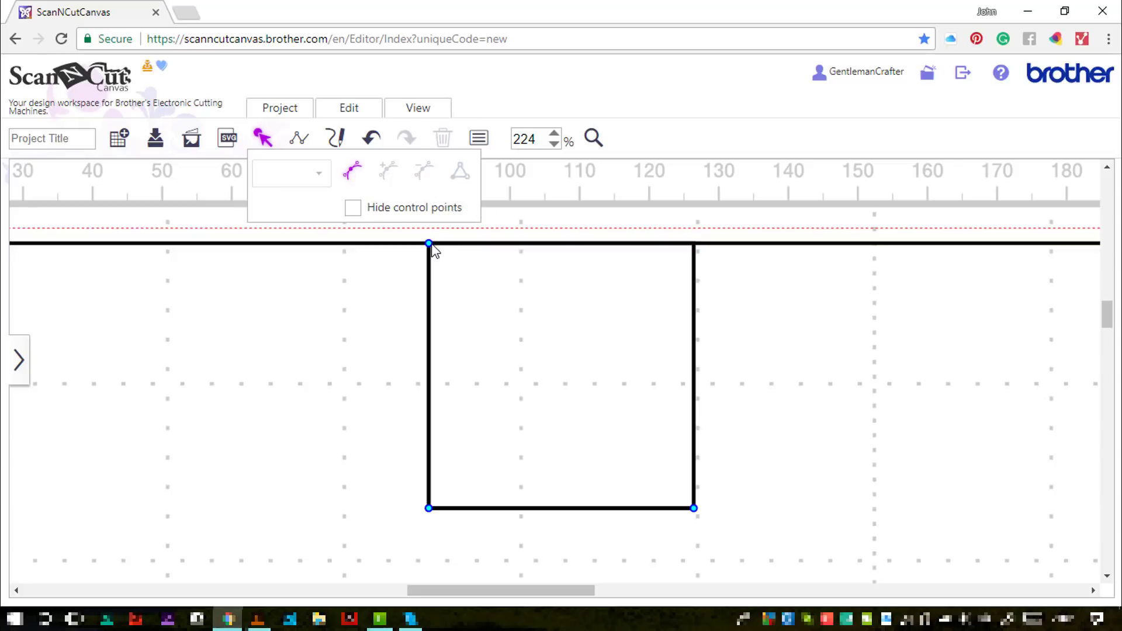
pyautogui.click(429, 244)
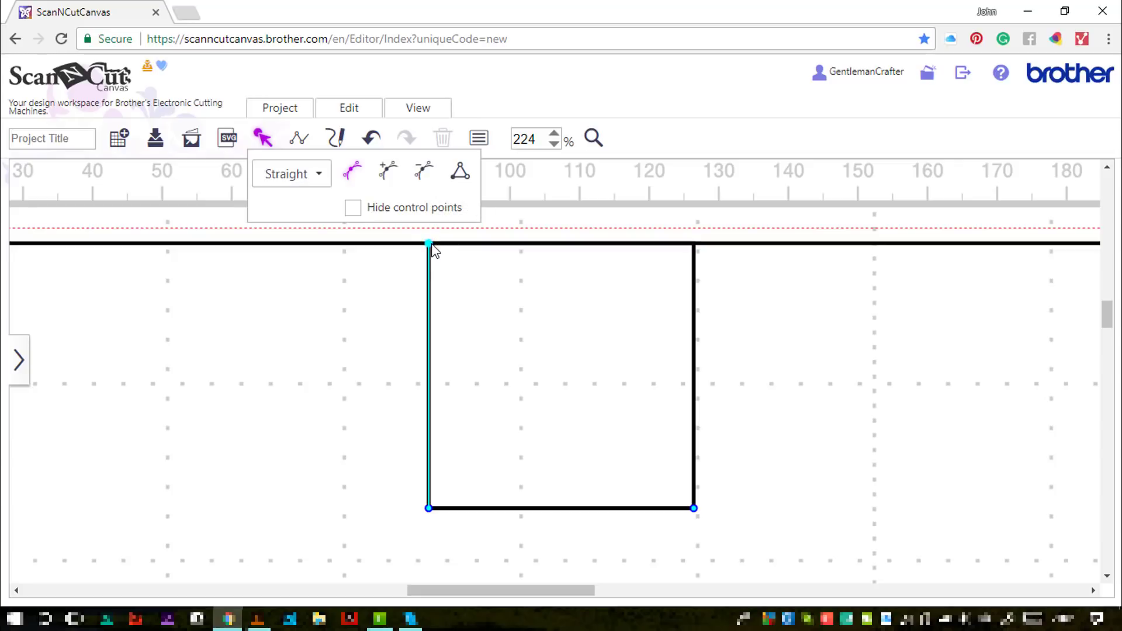
pyautogui.click(423, 176)
pyautogui.click(260, 140)
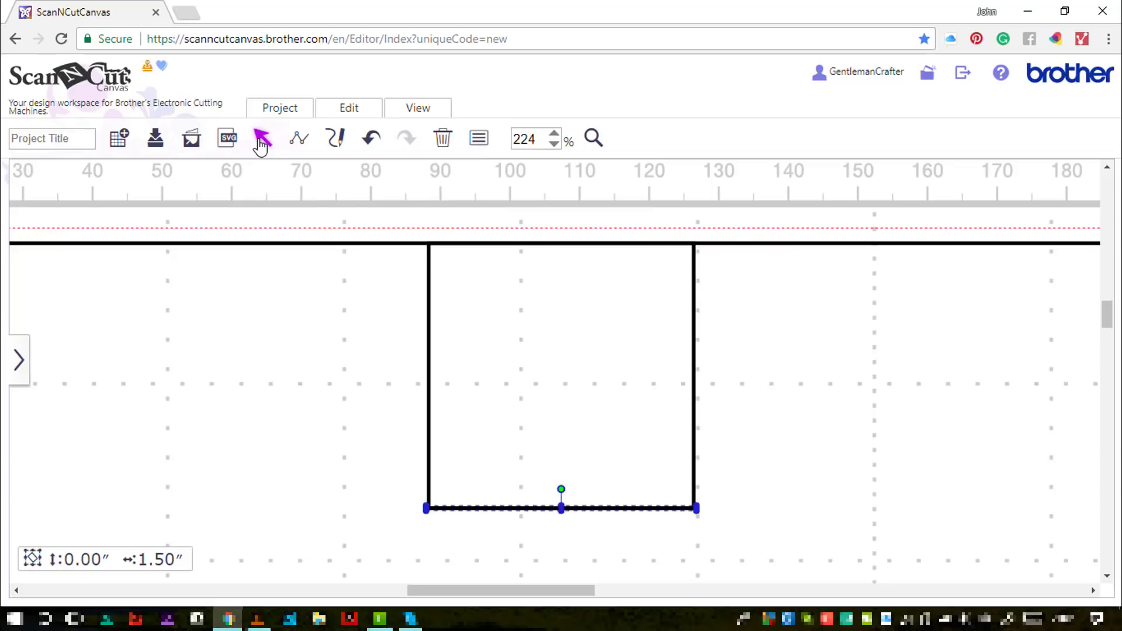
# Step: Apply an evenly spaced medium-dash pattern to the line along the small square's bottom edge
pyautogui.scroll(-3, 562, 518)
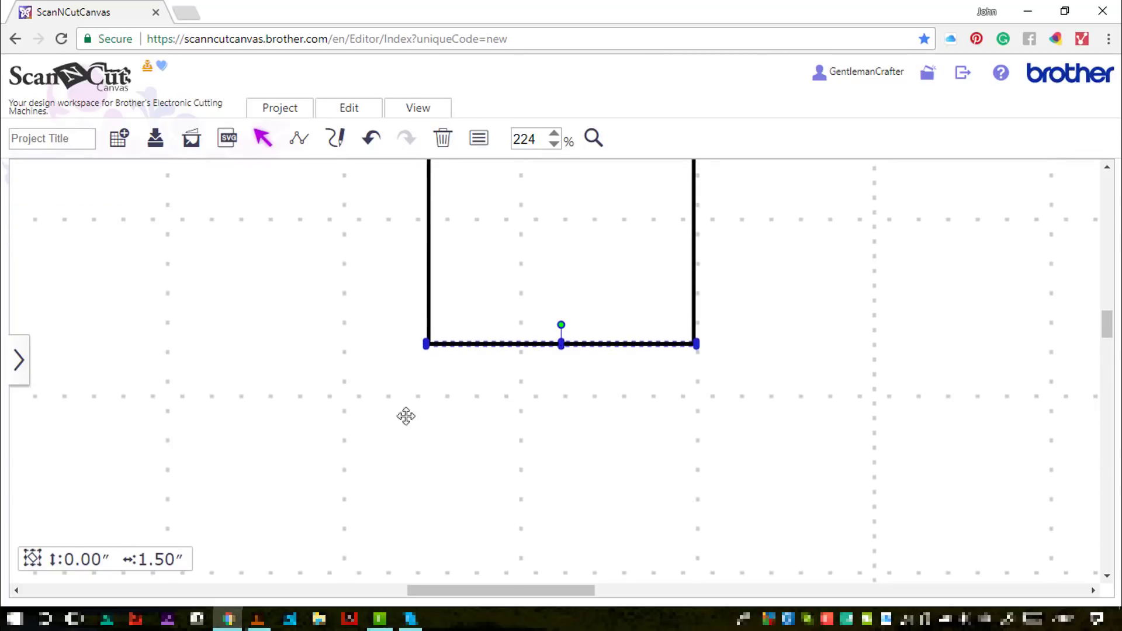
pyautogui.click(485, 146)
pyautogui.click(204, 534)
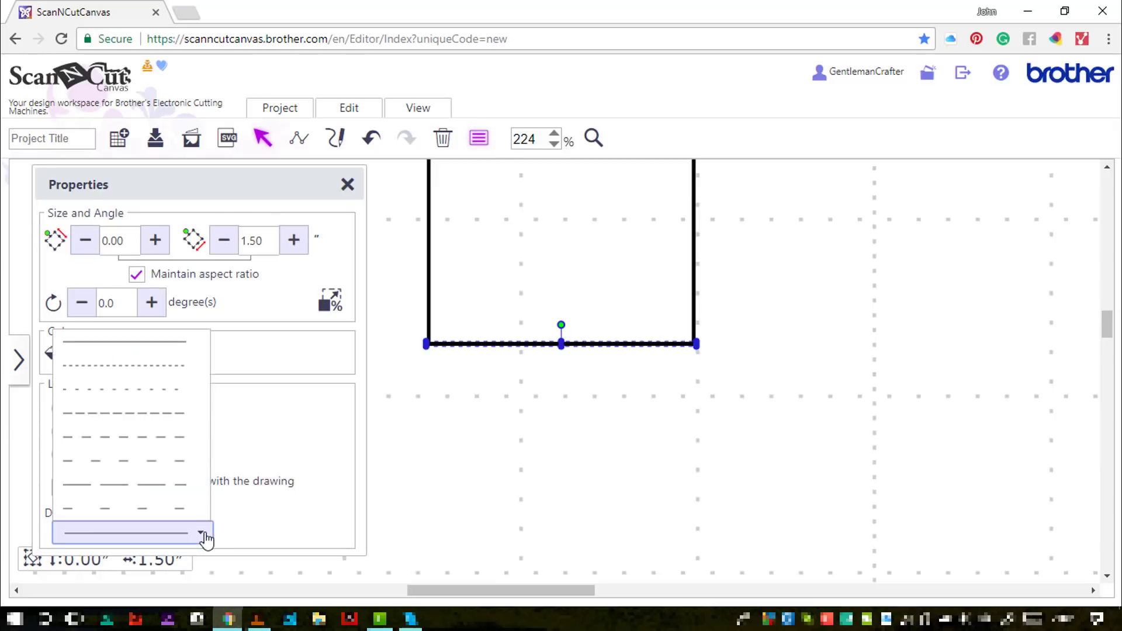
pyautogui.click(173, 445)
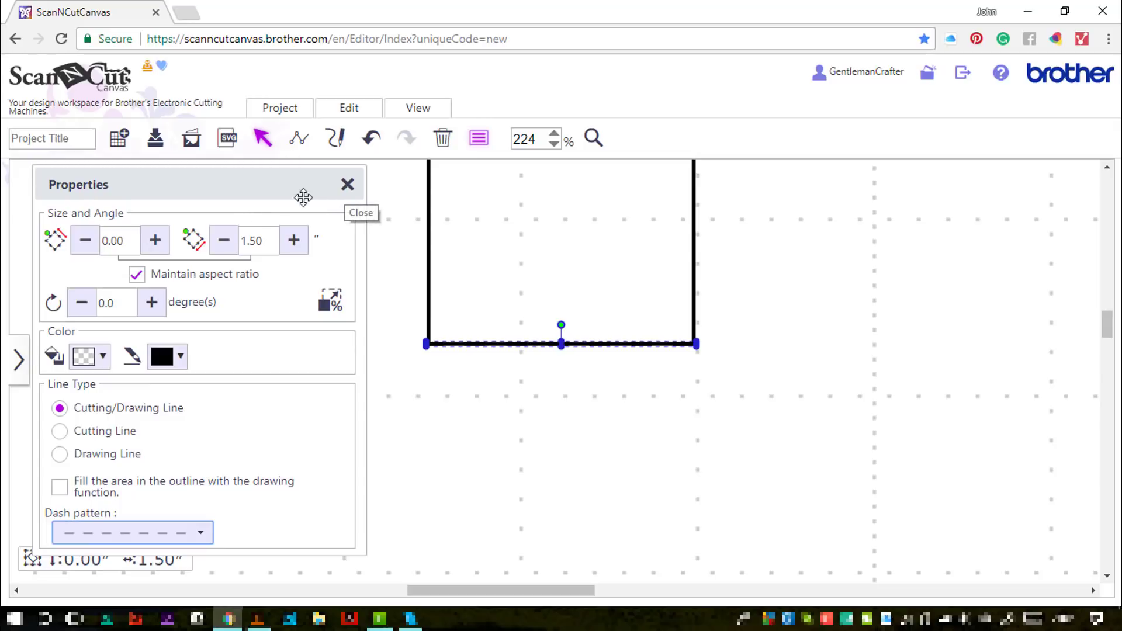
# Step: Set the dashed line's width to 7.80 inches
pyautogui.click(267, 238)
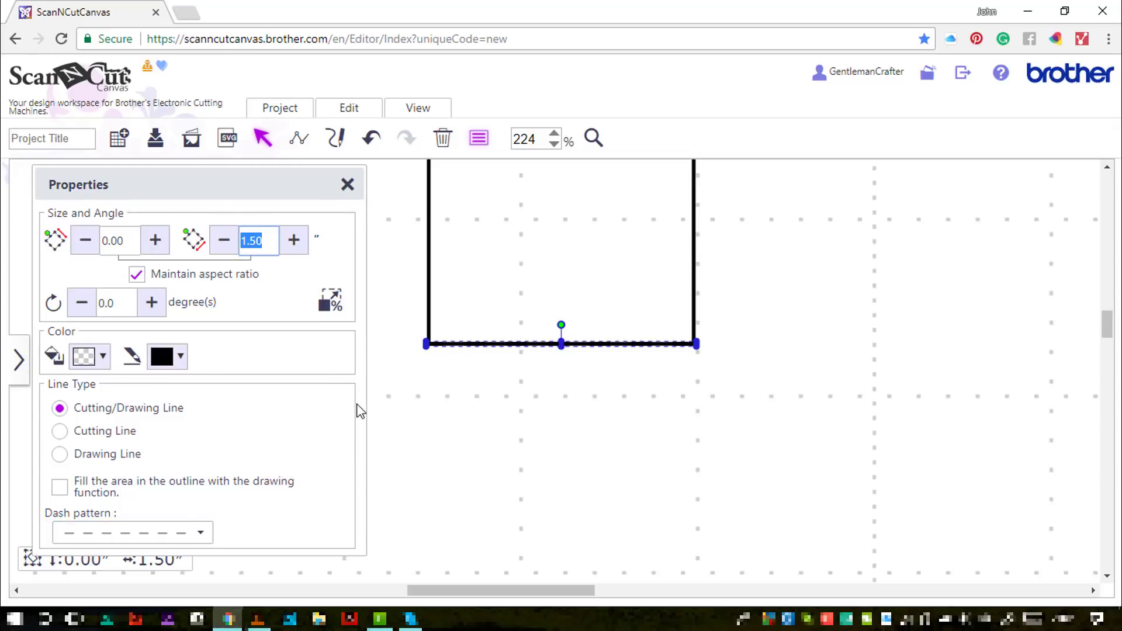
pyautogui.write('7.80')
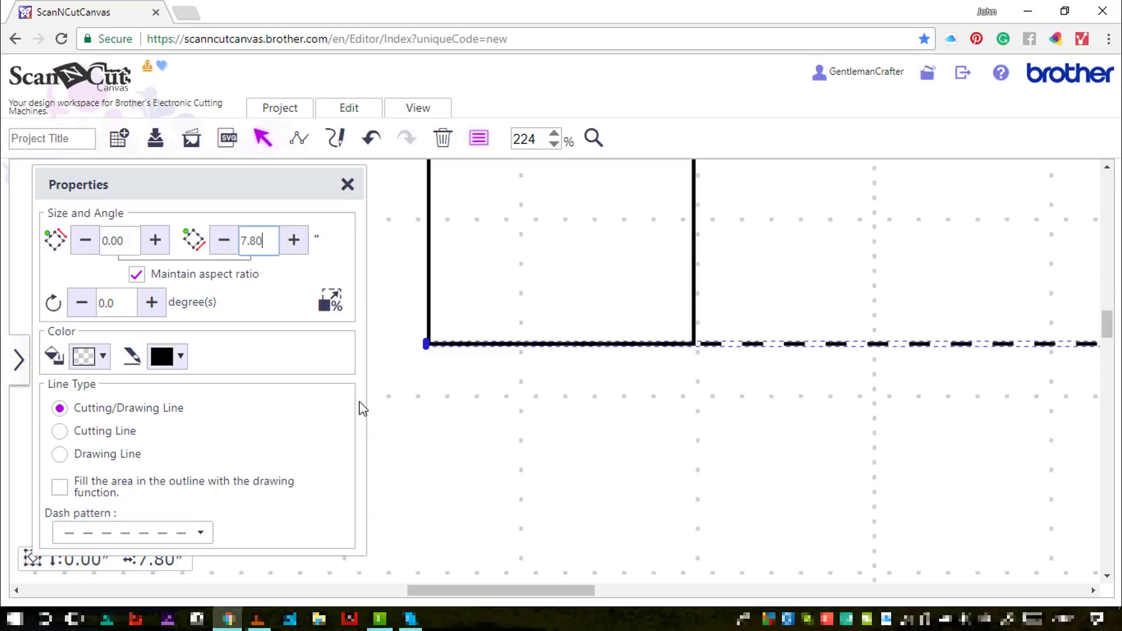
pyautogui.click(349, 186)
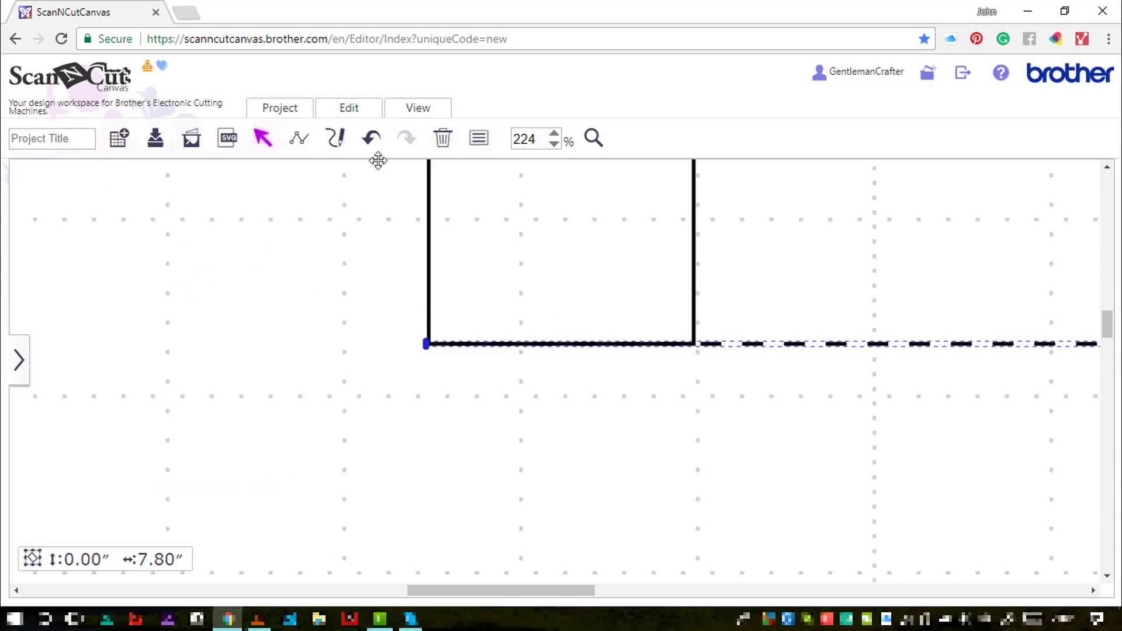
# Step: Center the dashed line and both squares horizontally on each other and move them into the upper-left corner of the cutting area
pyautogui.click(408, 111)
pyautogui.click(422, 159)
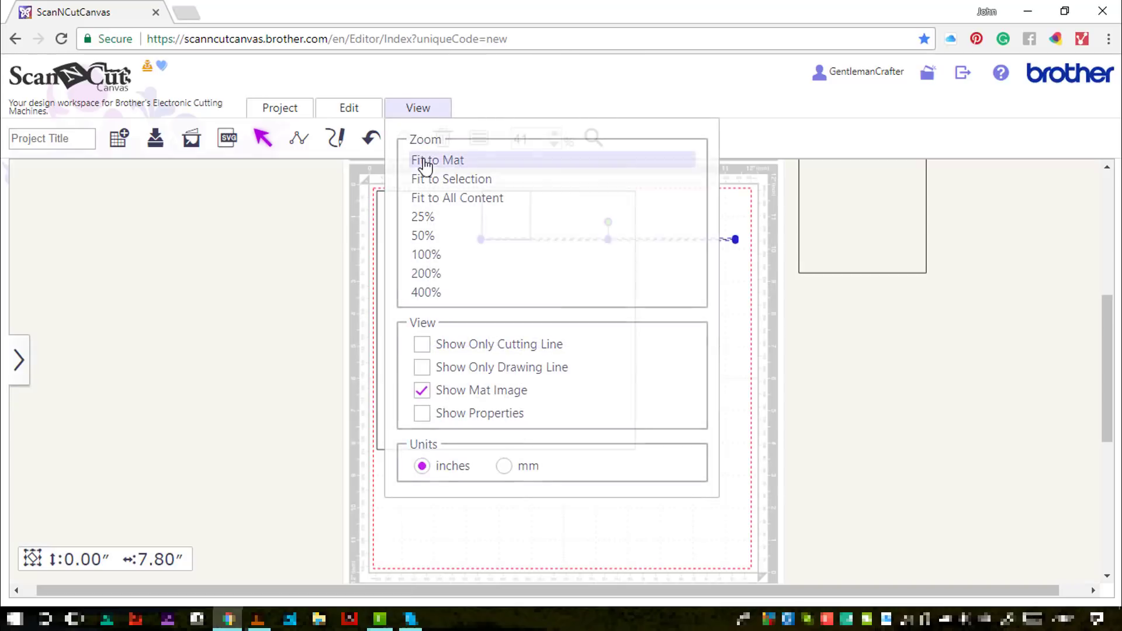
pyautogui.click(683, 342)
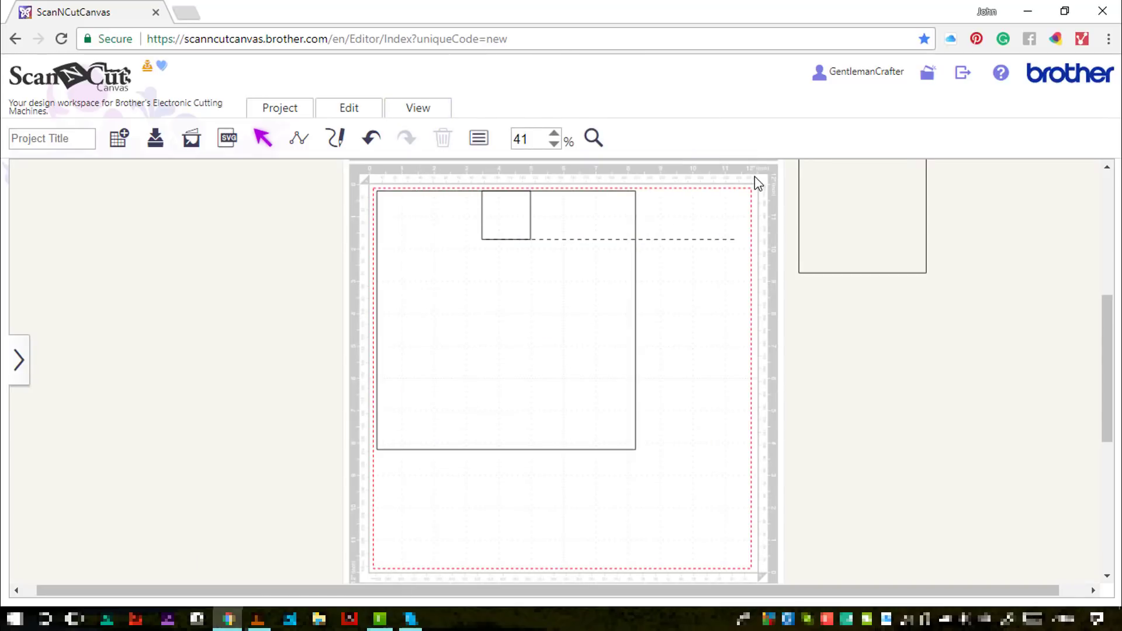
pyautogui.moveTo(758, 183); pyautogui.dragTo(467, 357)
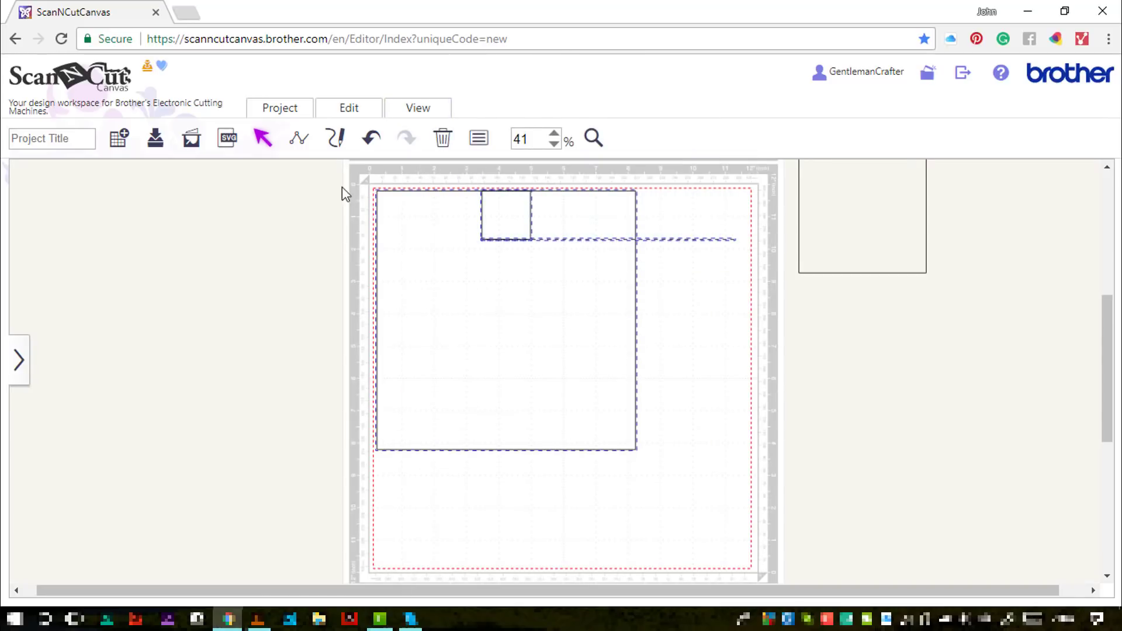
pyautogui.click(348, 110)
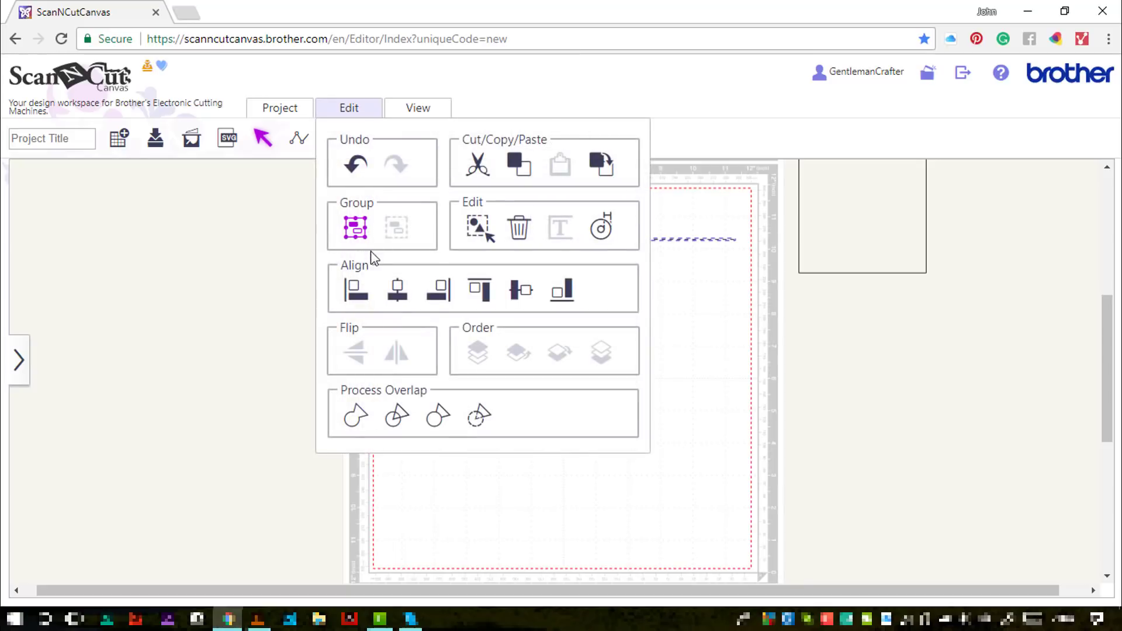
pyautogui.click(404, 295)
pyautogui.moveTo(649, 347); pyautogui.dragTo(596, 344)
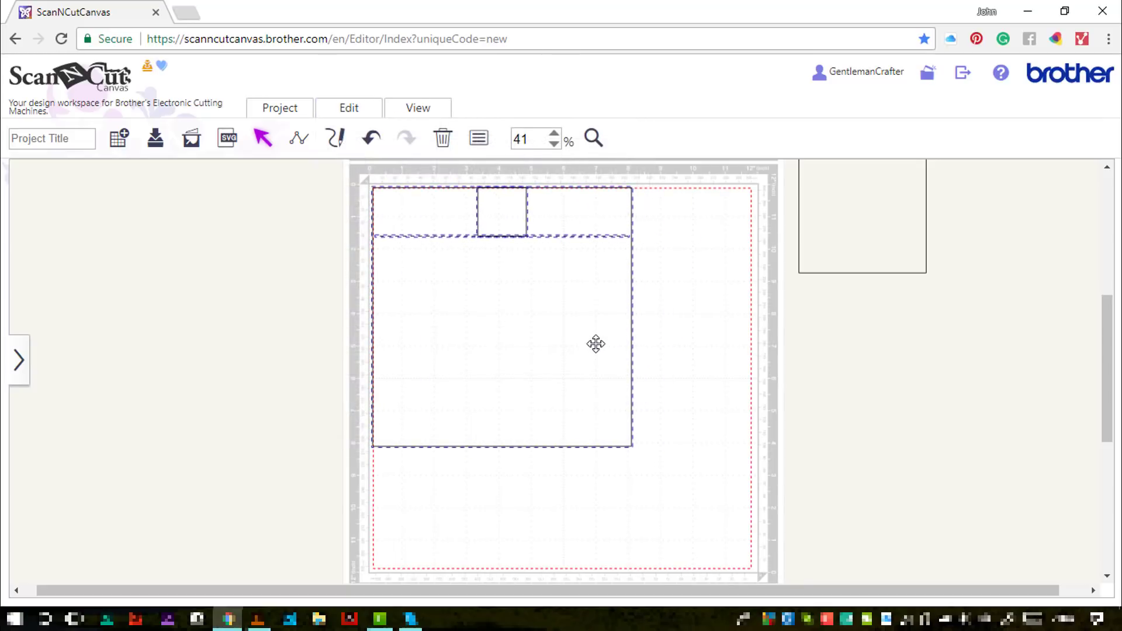
pyautogui.click(676, 355)
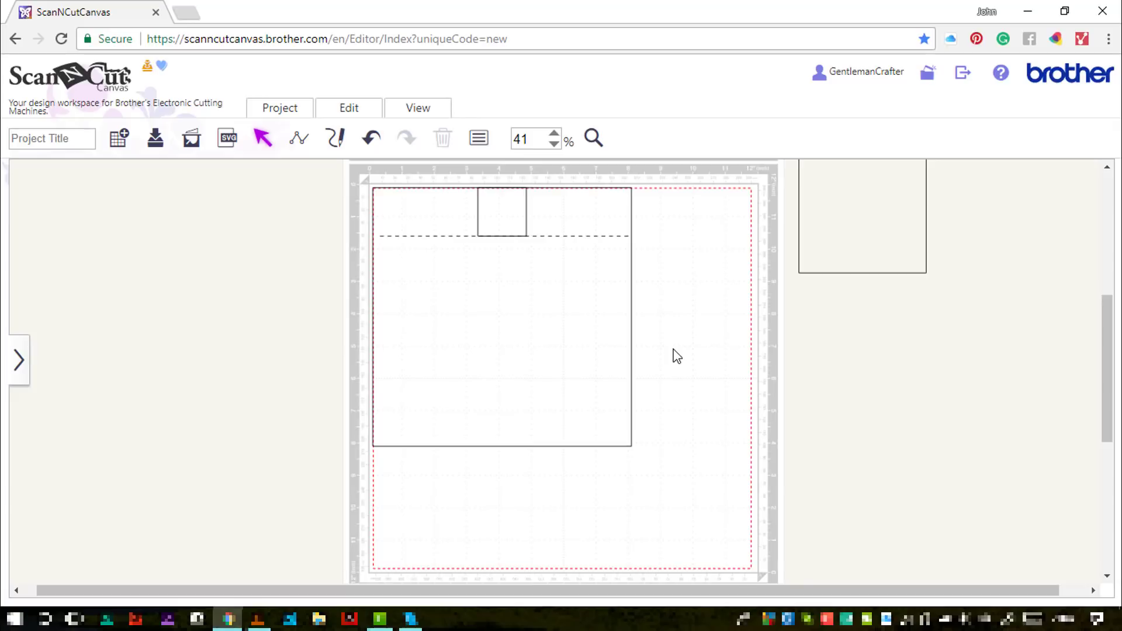
# Step: Duplicate the 1.5-inch square and move the copy to the empty area beside the 8-inch square's upper-right corner
pyautogui.click(499, 217)
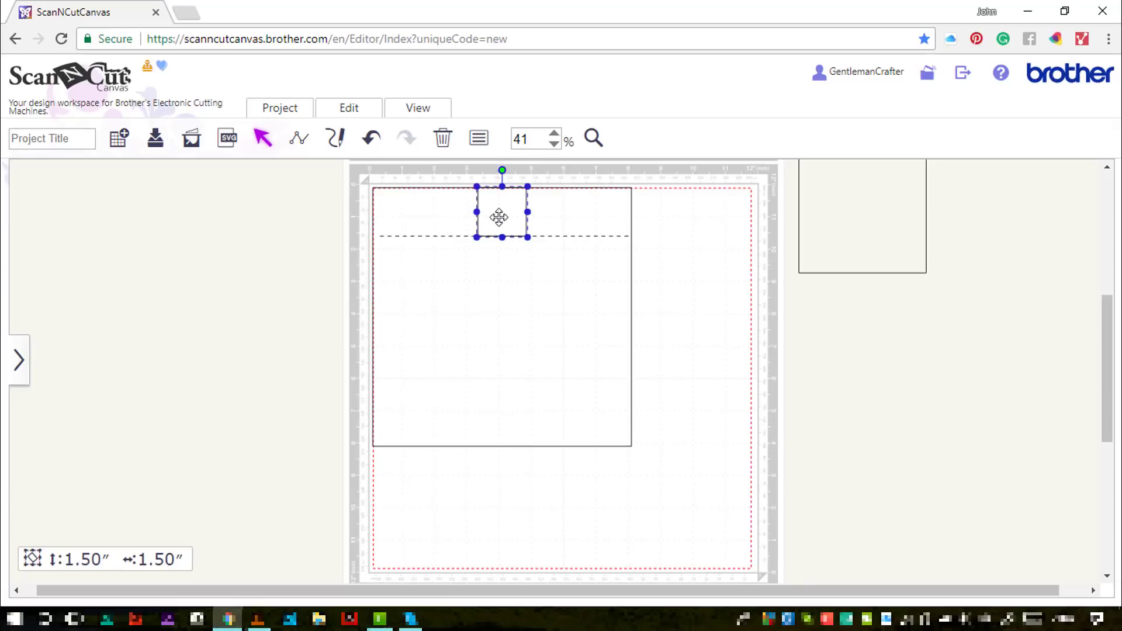
pyautogui.hotkey('ctrl', 'c')
pyautogui.hotkey('ctrl', 'v')
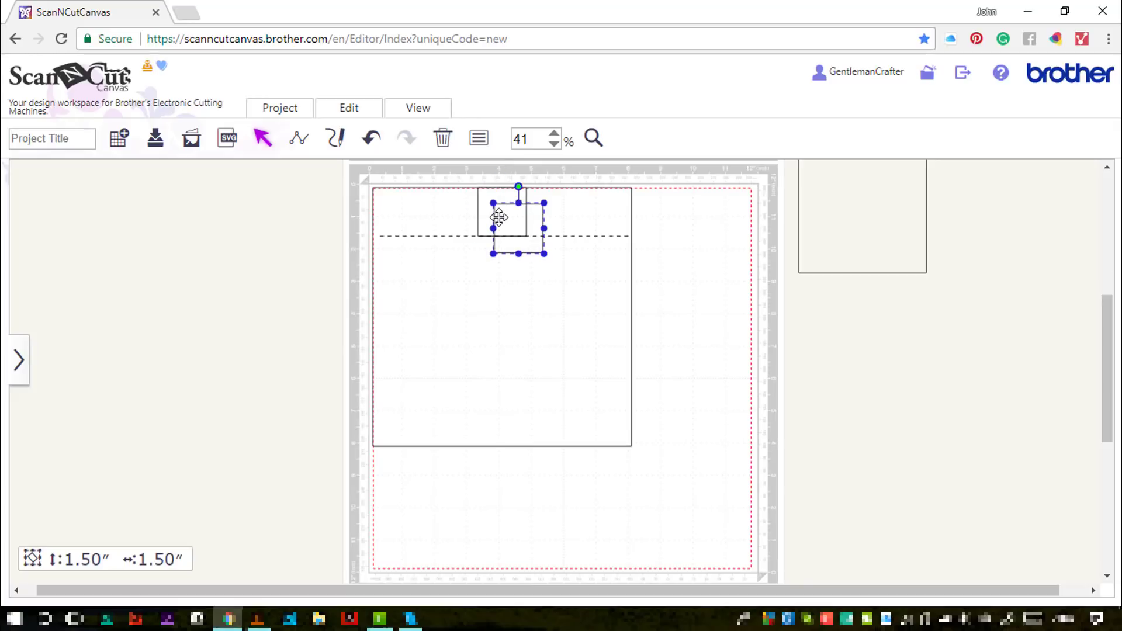
pyautogui.press('d')
pyautogui.moveTo(511, 224); pyautogui.dragTo(696, 253)
# Step: Open the copied square's path at its upper-left corner and delete both left points, keeping only the right edge as a line
pyautogui.click(595, 140)
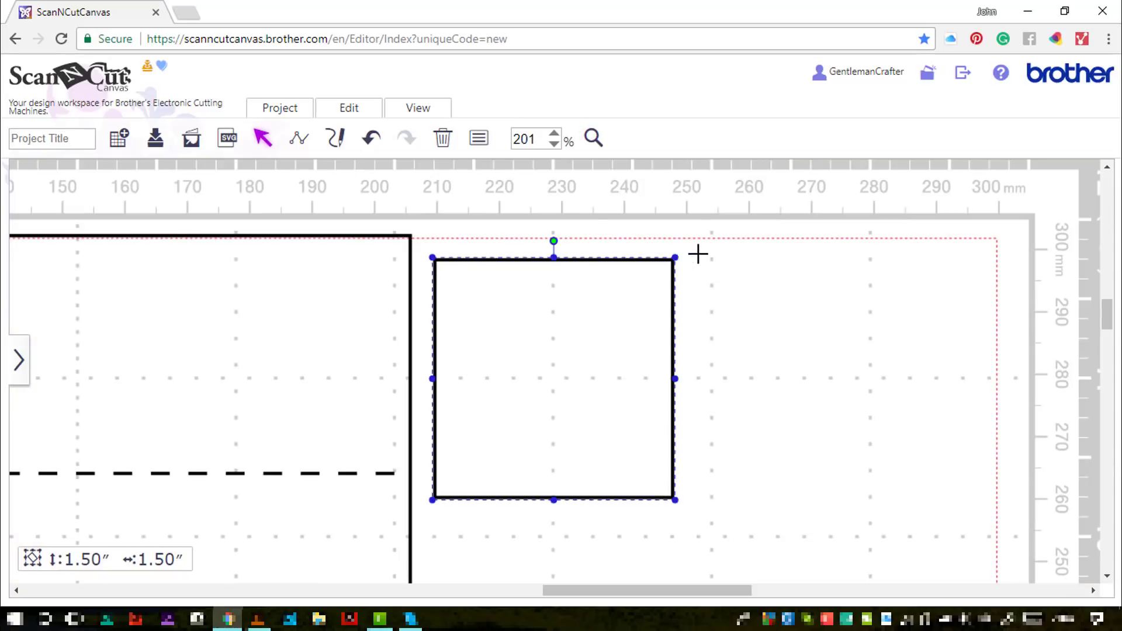
pyautogui.doubleClick(604, 331)
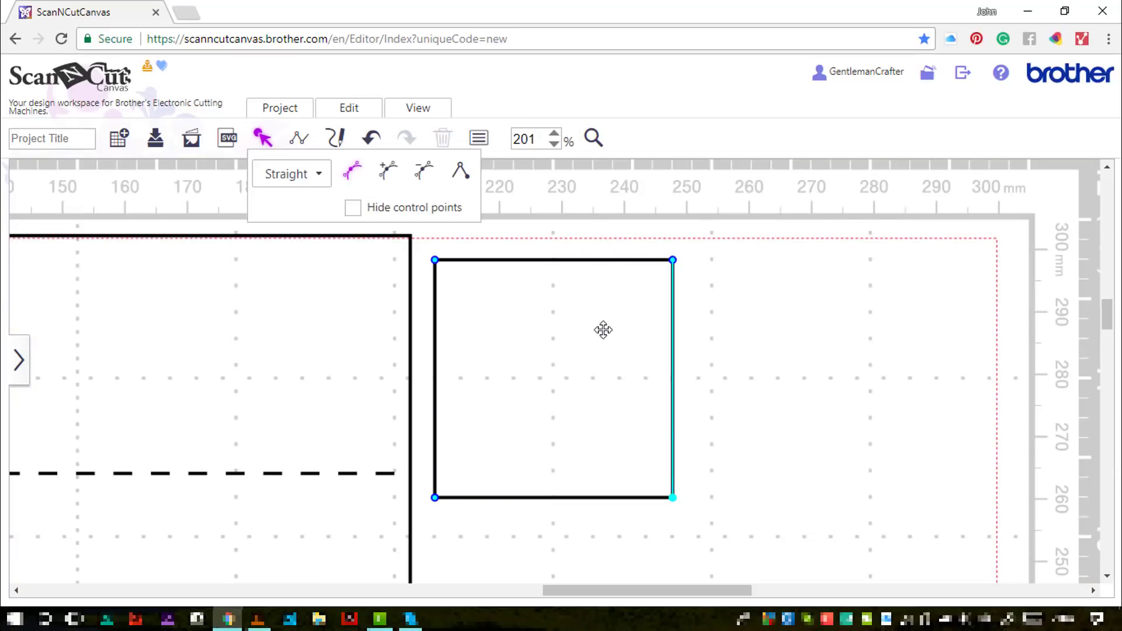
pyautogui.click(435, 261)
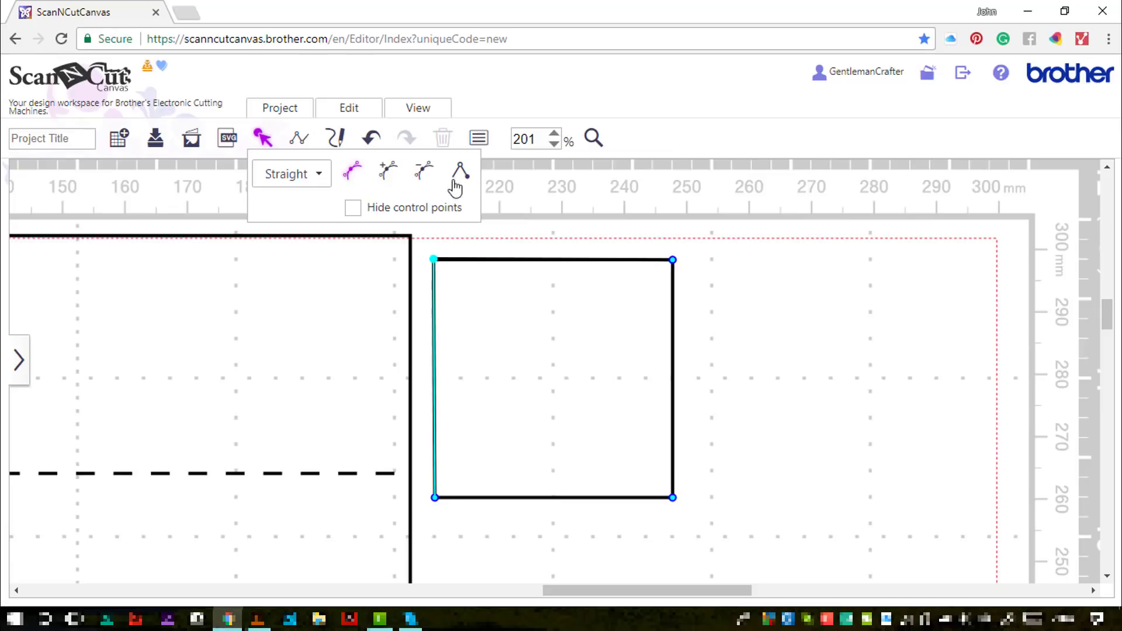
pyautogui.click(460, 170)
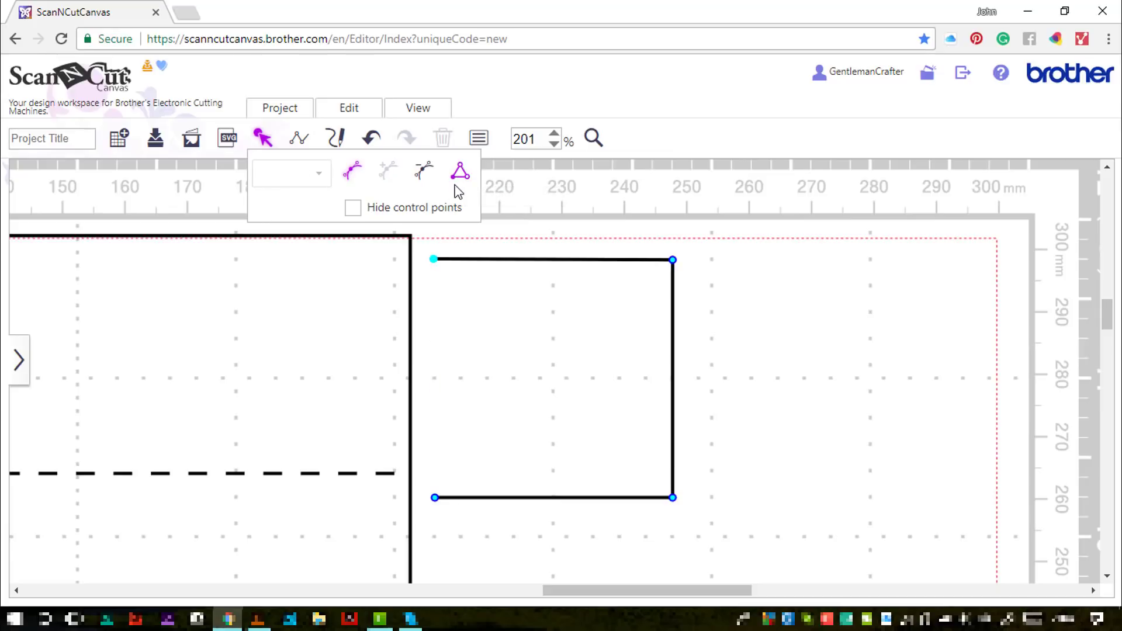
pyautogui.click(429, 172)
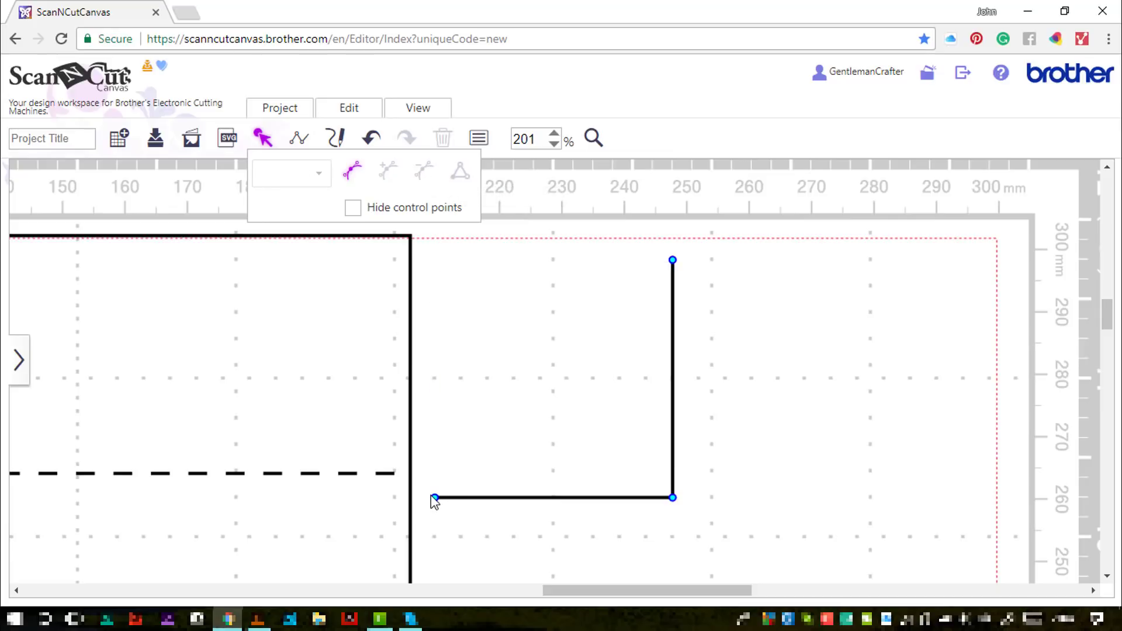
pyautogui.click(434, 499)
pyautogui.click(424, 172)
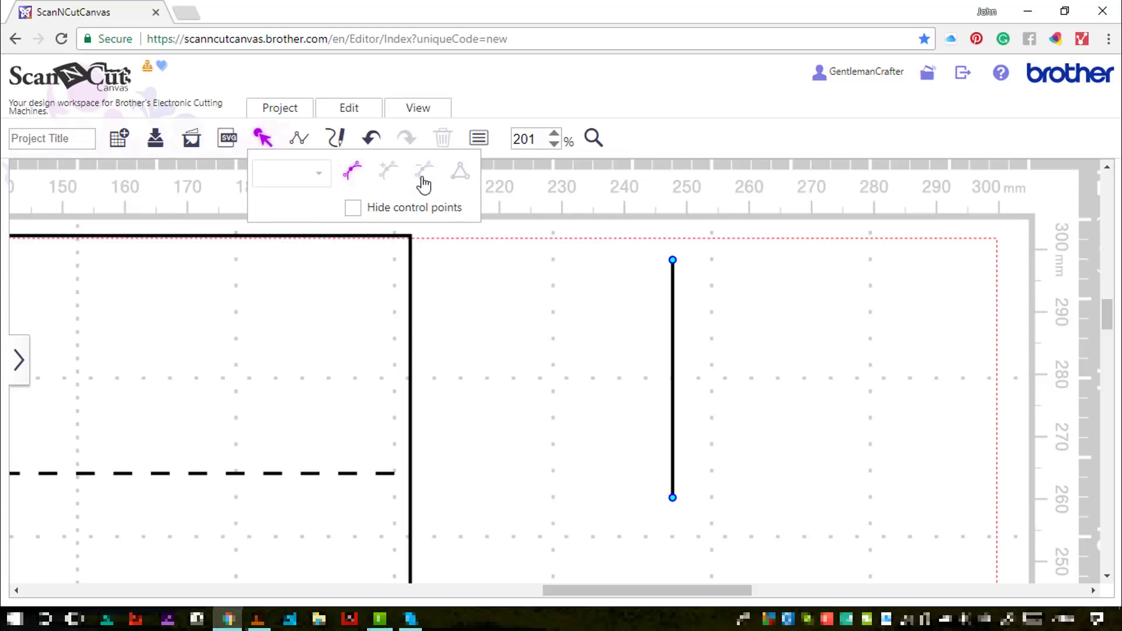
pyautogui.click(264, 142)
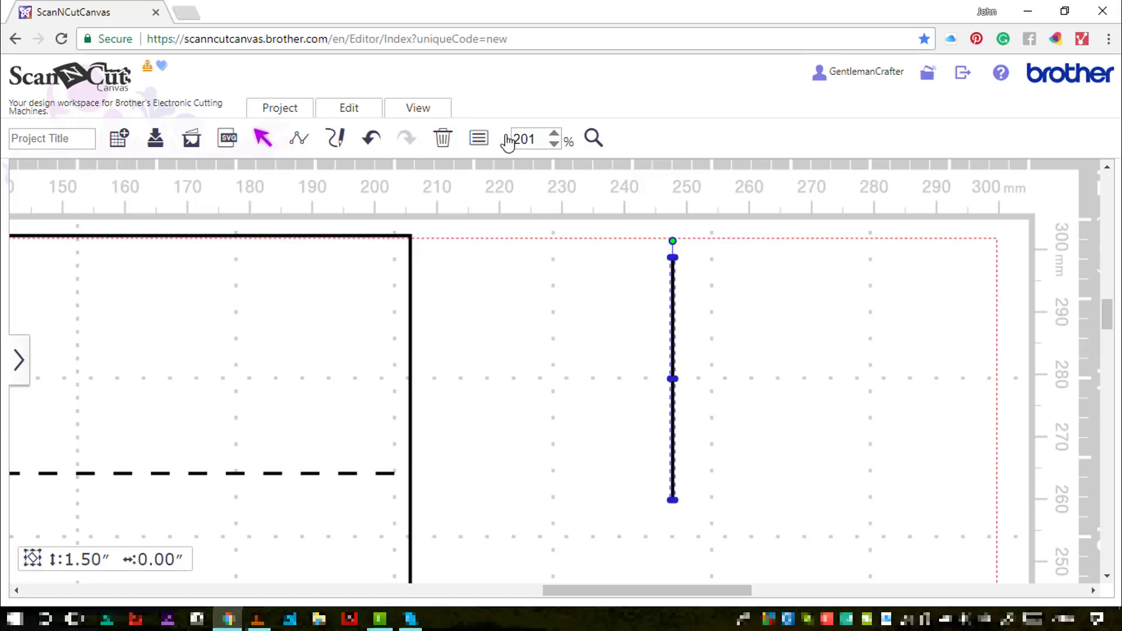
# Step: Rotate the vertical line to 45 degrees and apply the evenly spaced medium-dash pattern to it
pyautogui.click(479, 138)
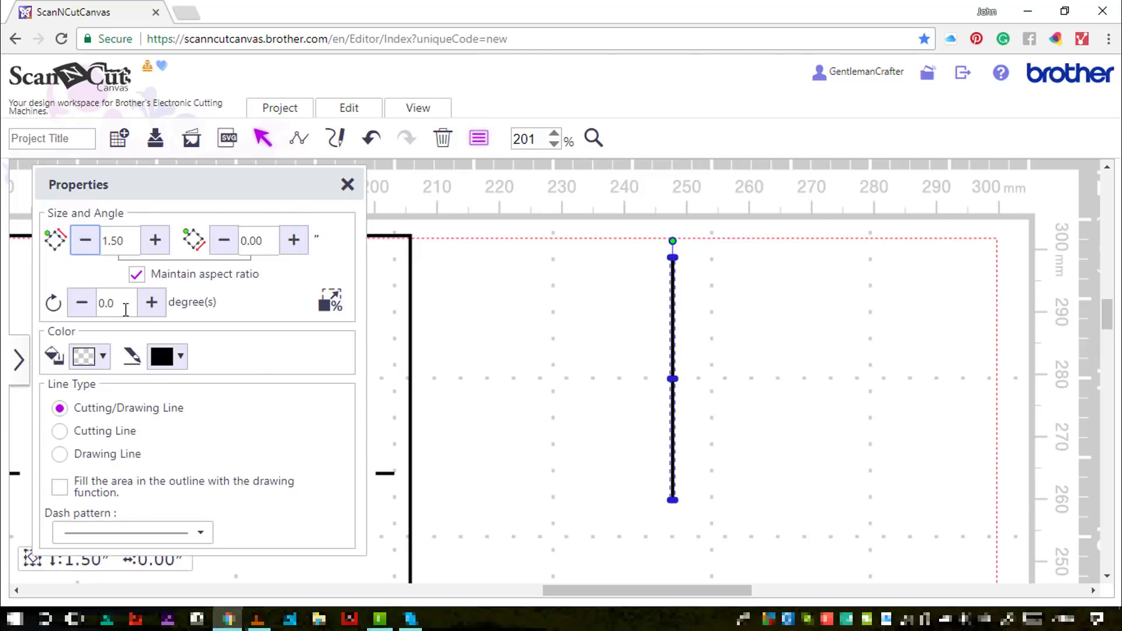
pyautogui.moveTo(125, 303); pyautogui.dragTo(100, 303)
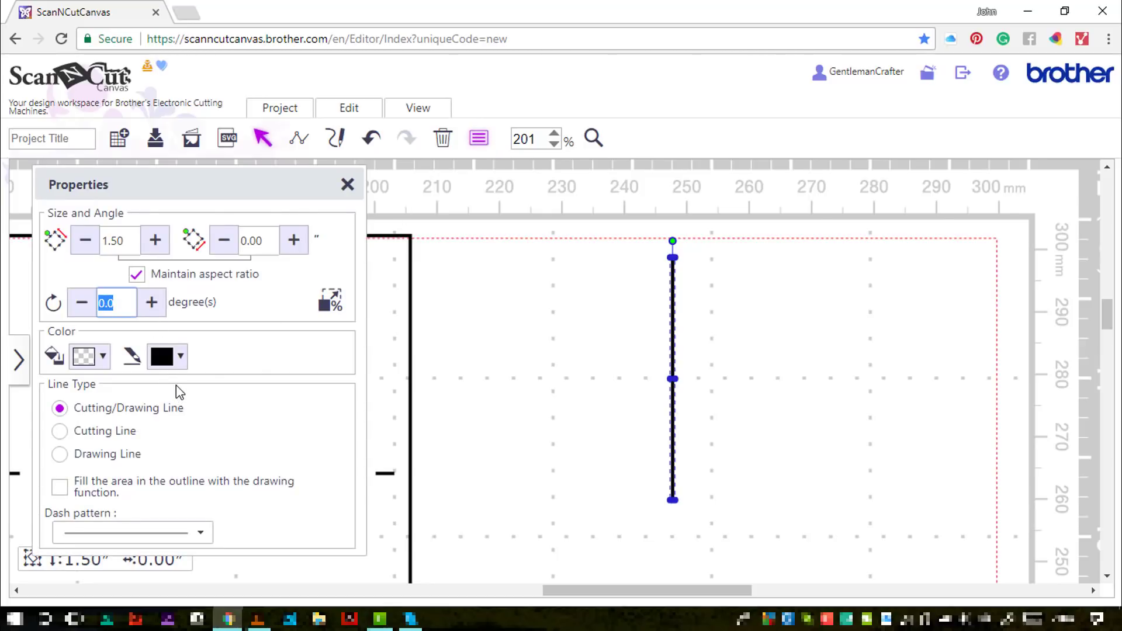
pyautogui.write('45')
pyautogui.press('Return')
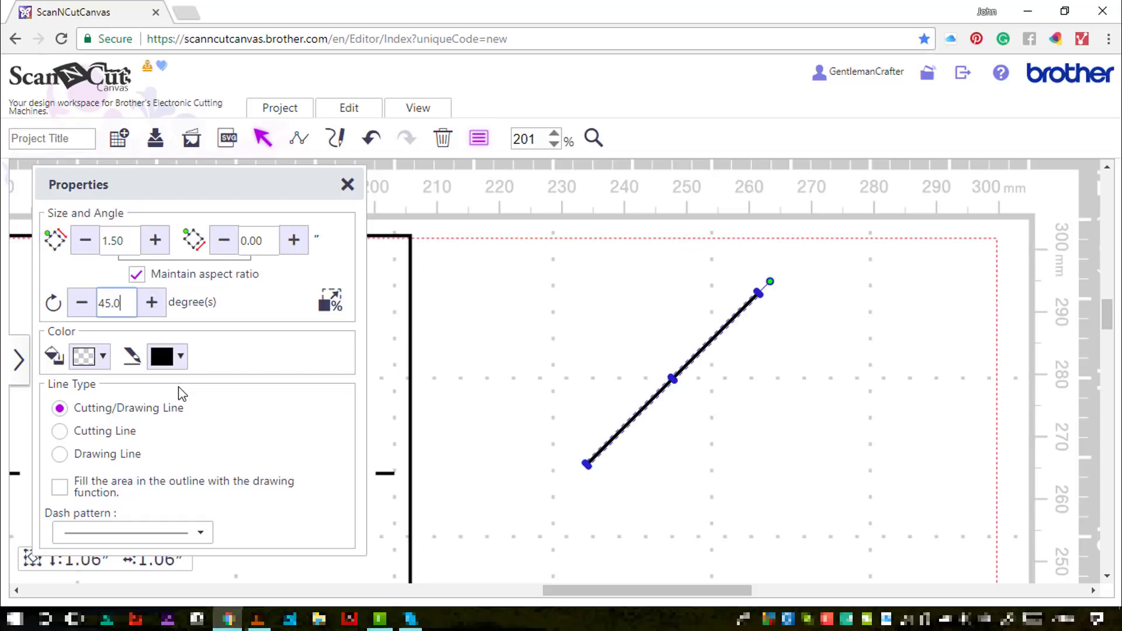
pyautogui.click(118, 535)
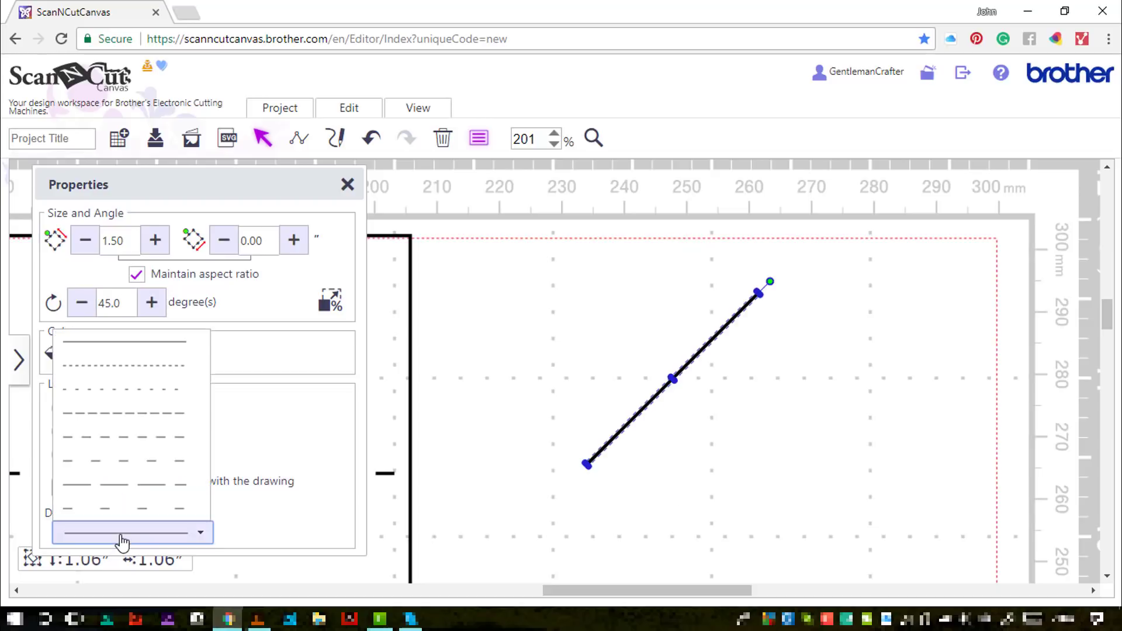
pyautogui.click(138, 445)
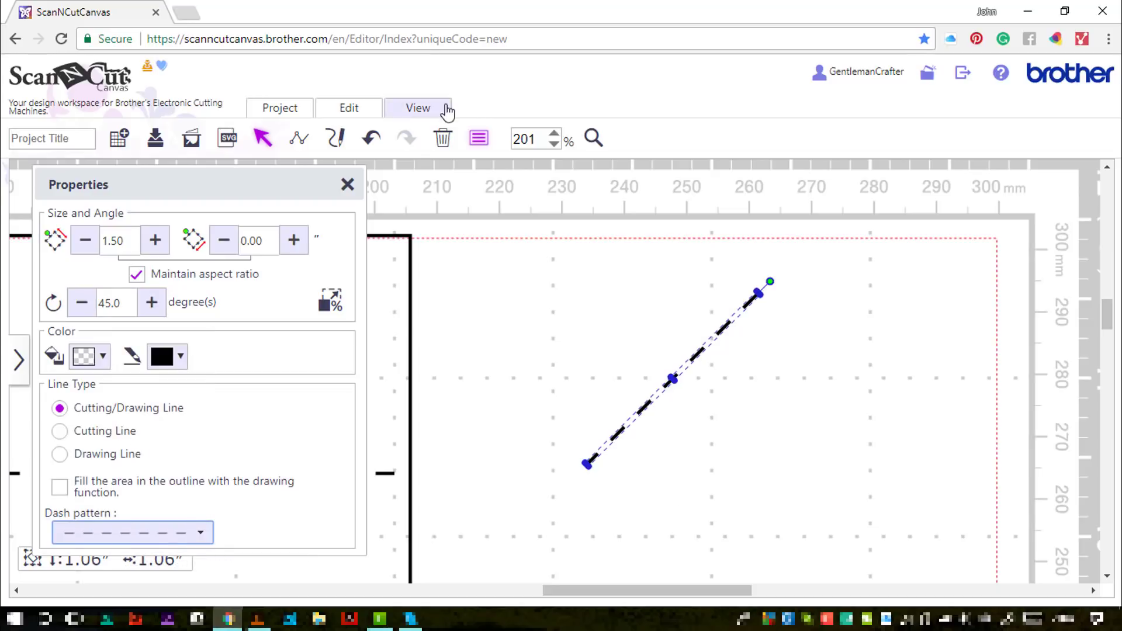
pyautogui.click(347, 187)
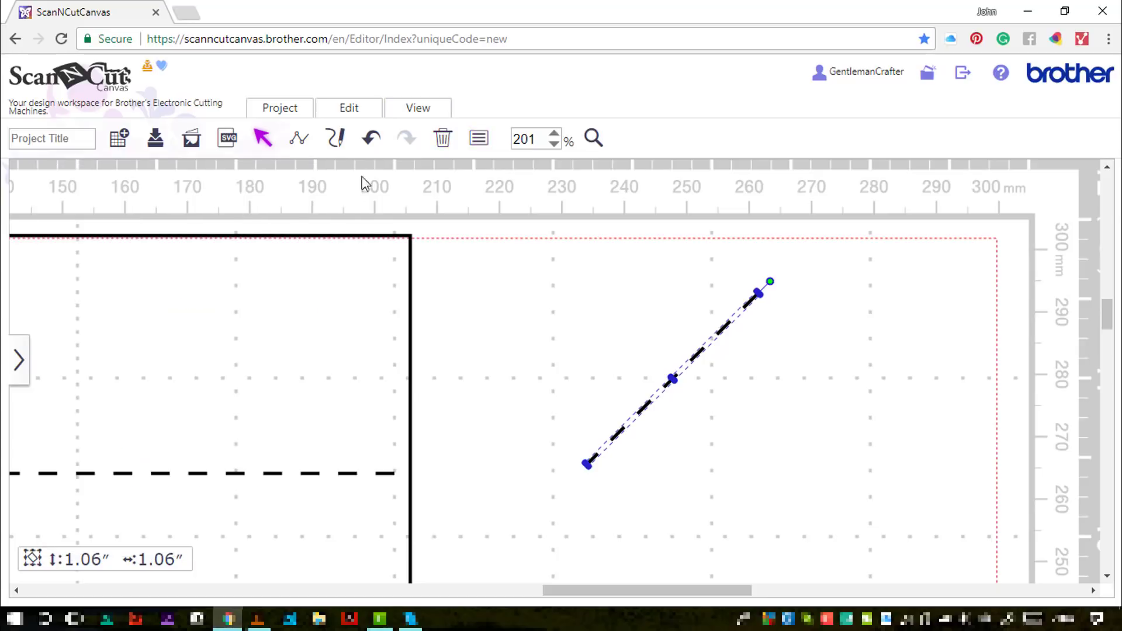
# Step: Move the dashed diagonal to the small square's lower-right corner and stretch it to about 1.36 inches high and wide, toward the large square's top edge
pyautogui.click(407, 111)
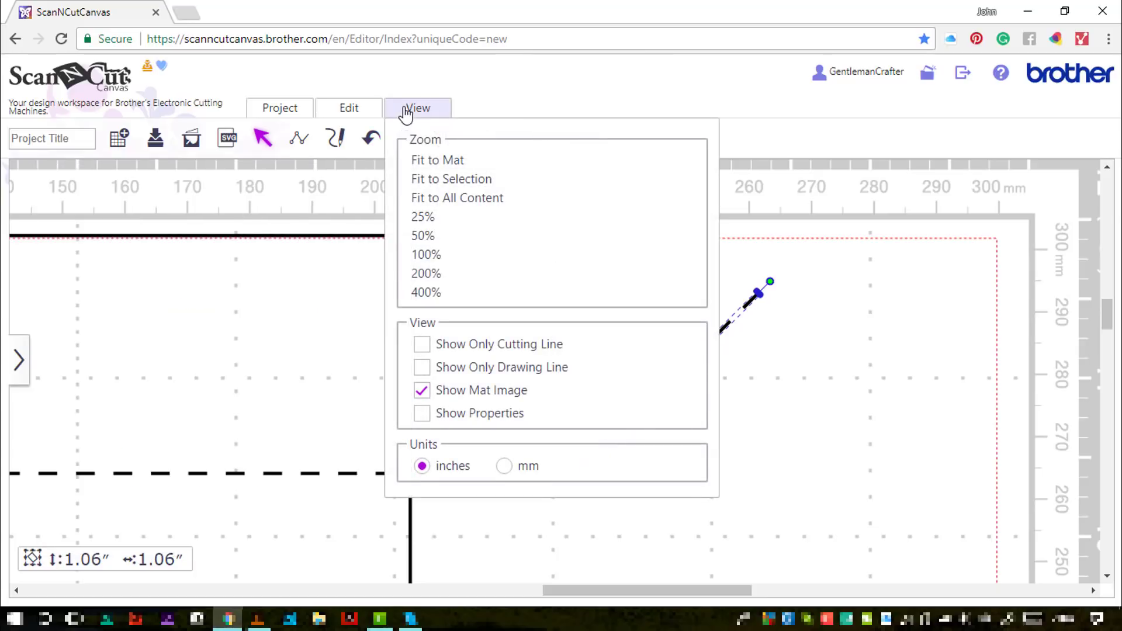
pyautogui.click(427, 164)
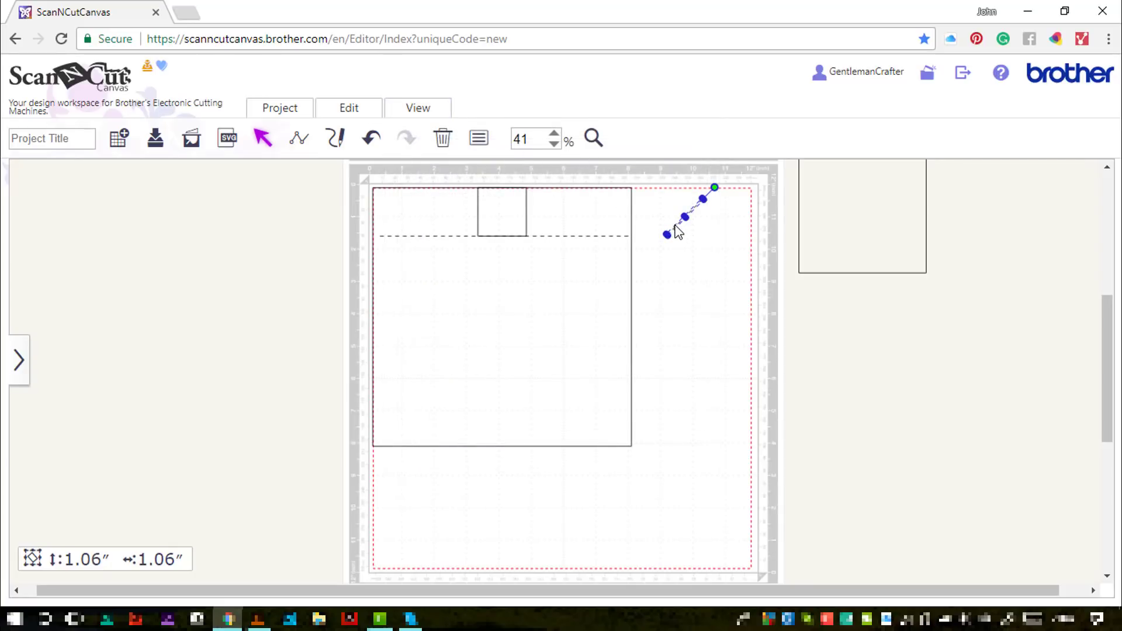
pyautogui.click(594, 138)
pyautogui.moveTo(363, 177); pyautogui.dragTo(722, 251)
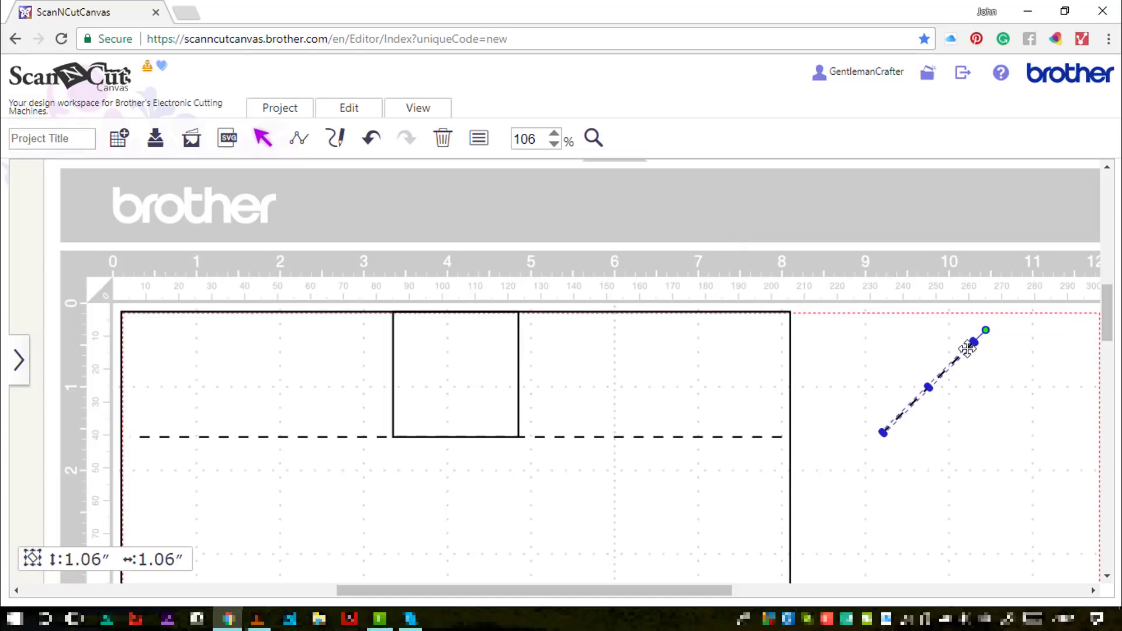
pyautogui.moveTo(967, 349); pyautogui.dragTo(643, 318)
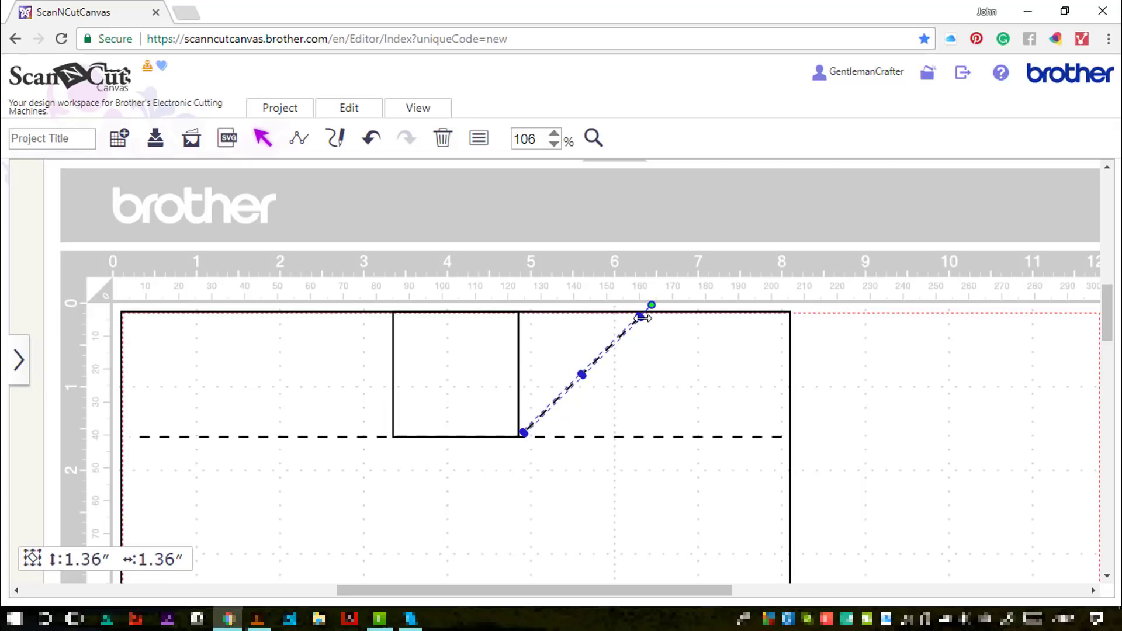
# Step: Nudge the dashed diagonal closer to the small square's lower-right corner and extend its lower end toward that corner
pyautogui.click(594, 139)
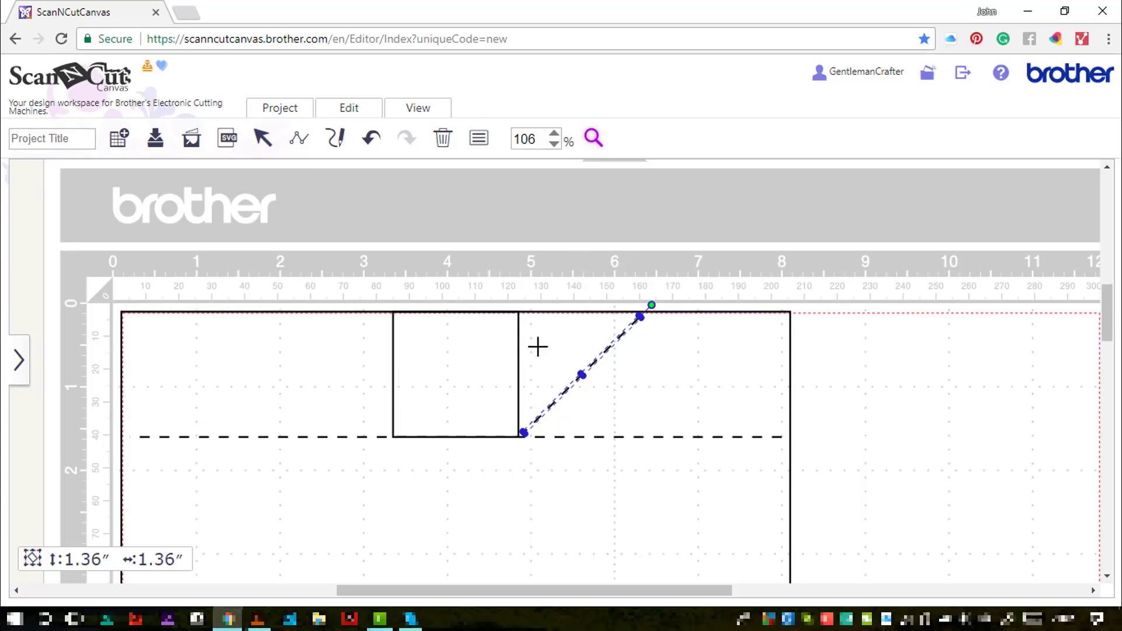
pyautogui.moveTo(508, 304); pyautogui.dragTo(537, 450)
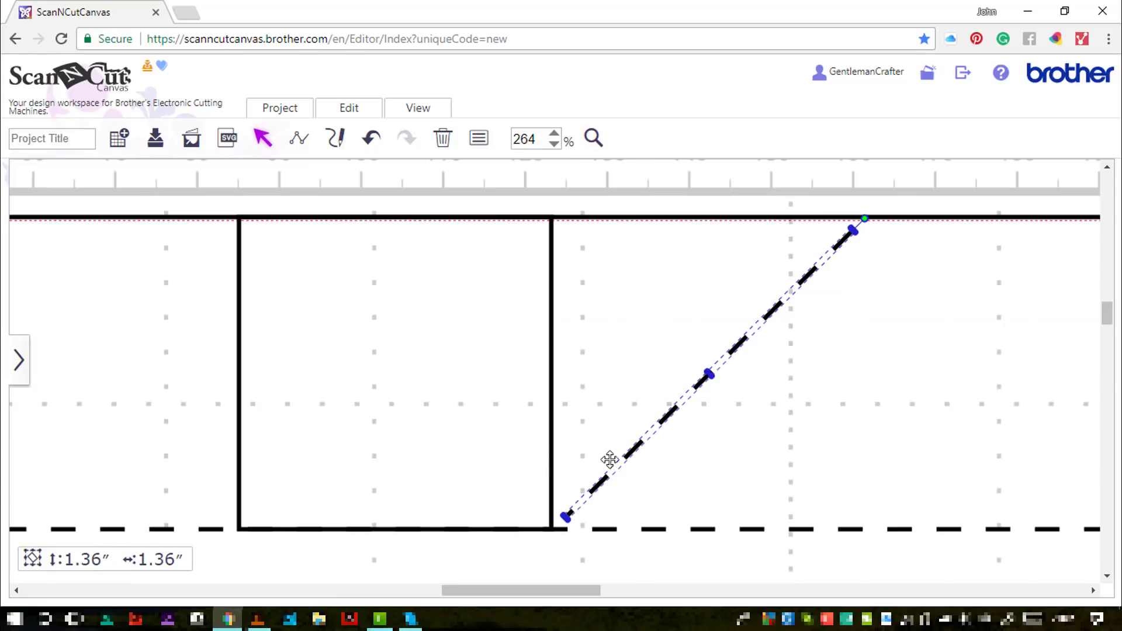
pyautogui.moveTo(639, 446); pyautogui.dragTo(631, 450)
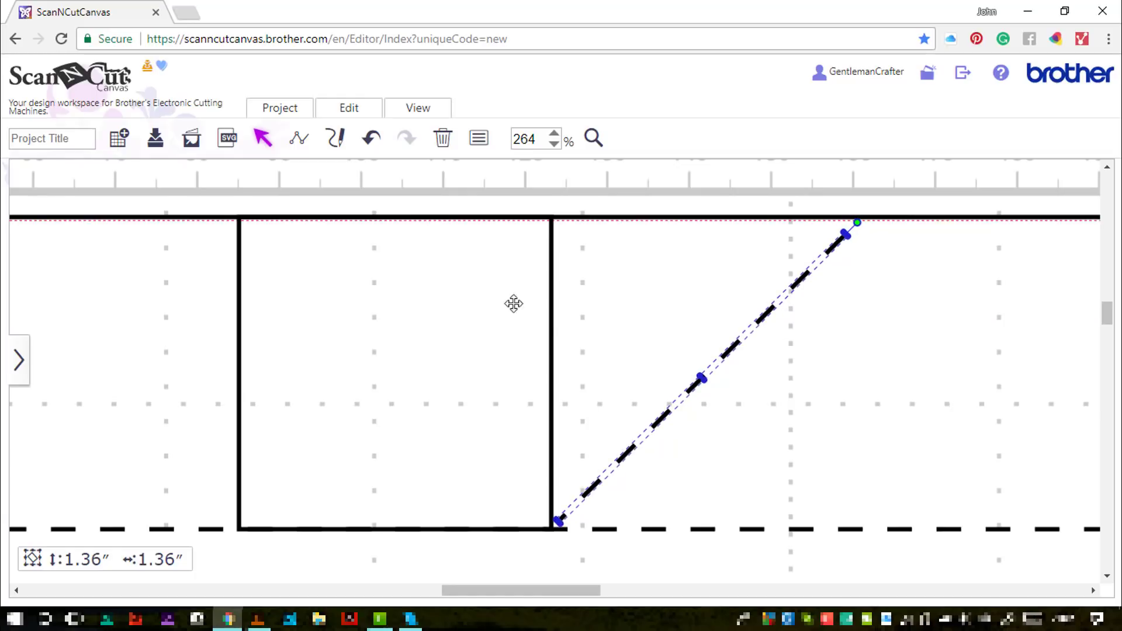
pyautogui.click(593, 138)
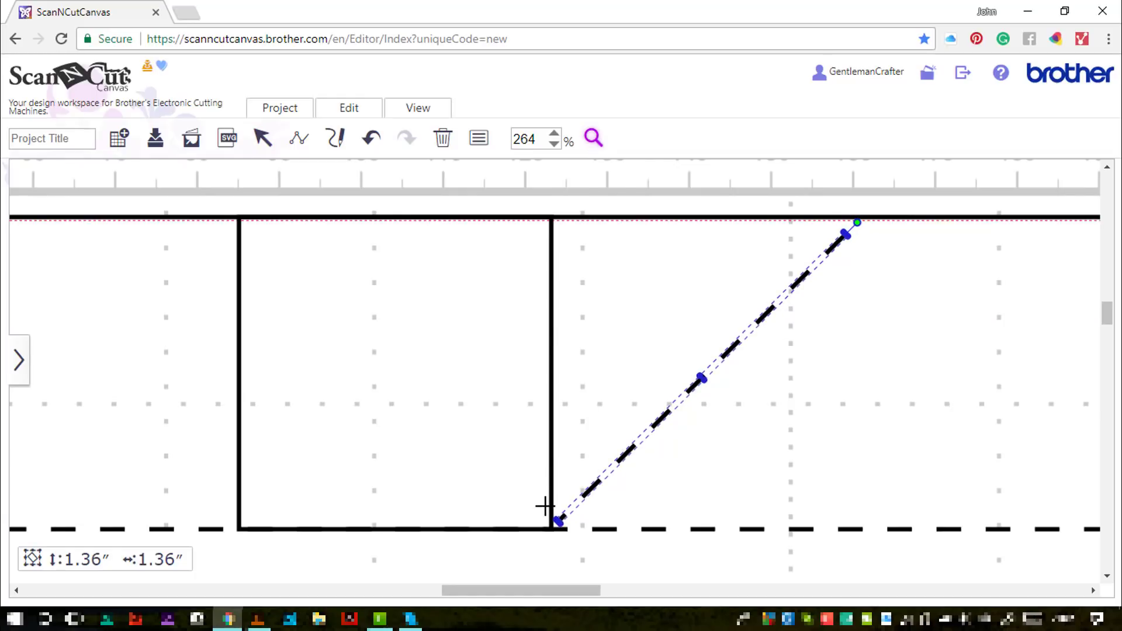
pyautogui.moveTo(545, 506); pyautogui.dragTo(571, 541)
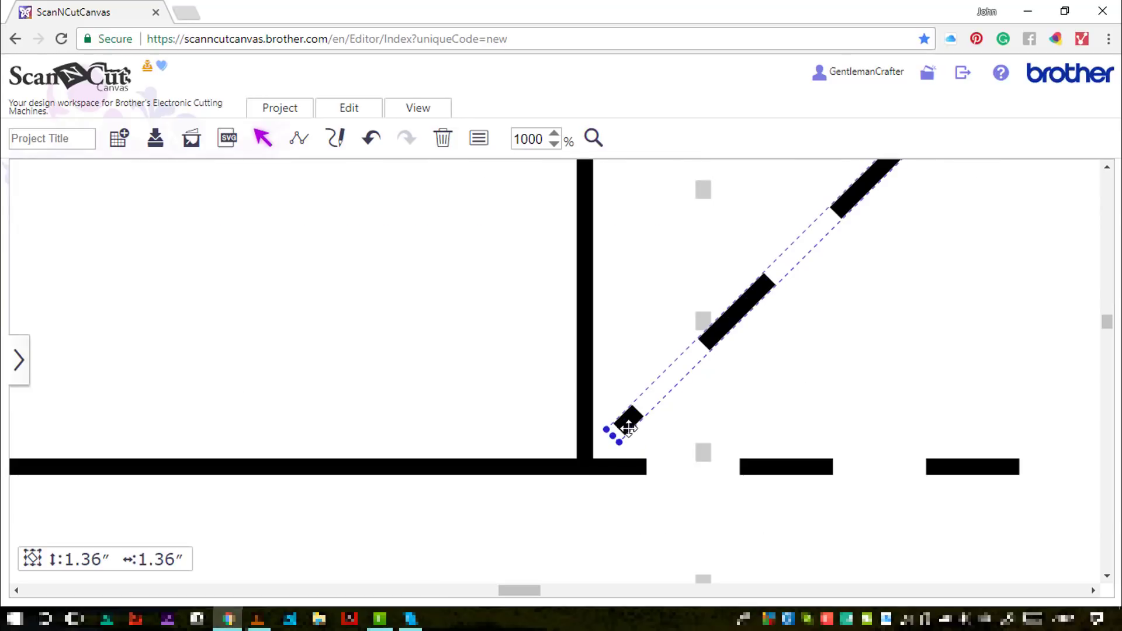
pyautogui.moveTo(627, 429); pyautogui.dragTo(607, 451)
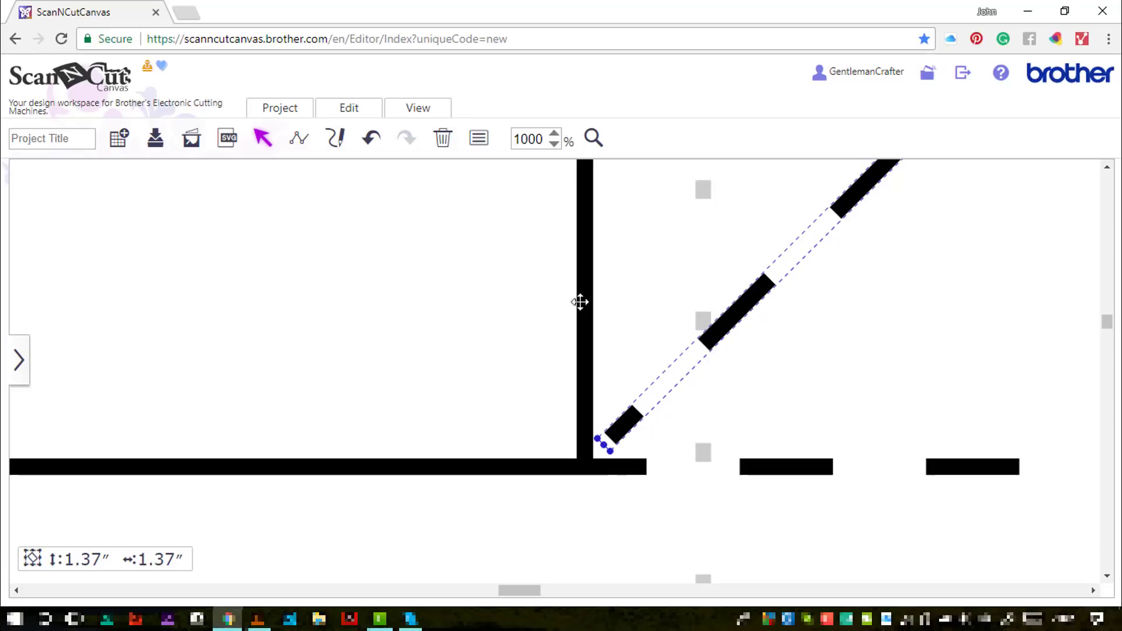
# Step: Extend the dashed diagonal's upper end to the large square's top edge, making the line about 1.43 inches high and wide
pyautogui.click(554, 144)
pyautogui.click(554, 144)
pyautogui.click(555, 144)
pyautogui.click(554, 144)
pyautogui.click(554, 144)
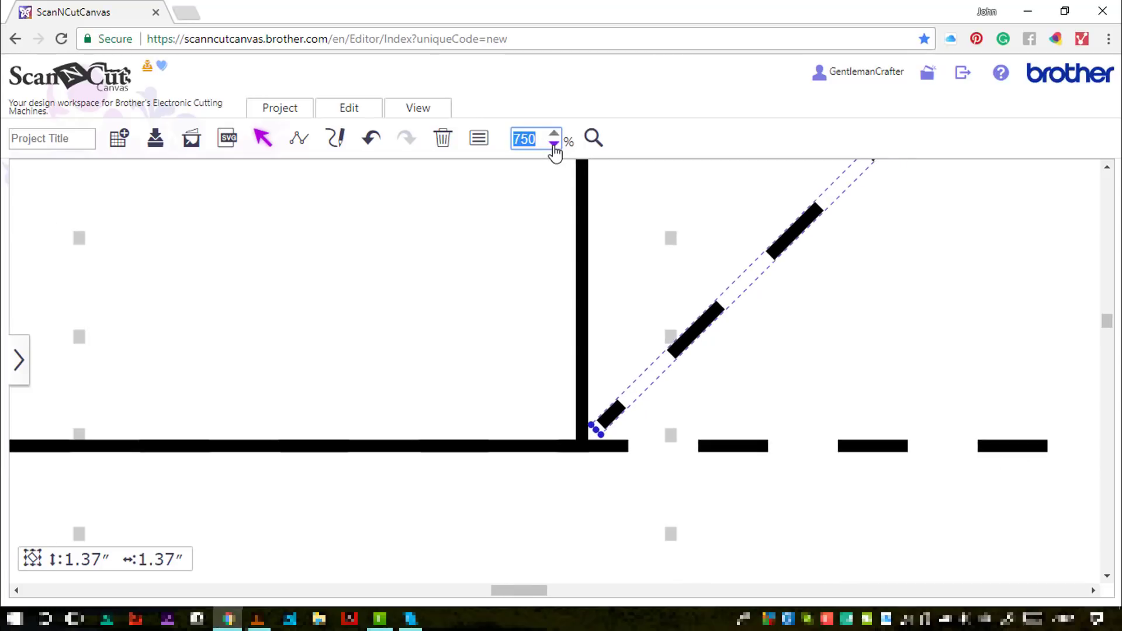
pyautogui.click(554, 144)
pyautogui.click(554, 144)
pyautogui.click(554, 144)
pyautogui.click(555, 144)
pyautogui.scroll(5, 729, 306)
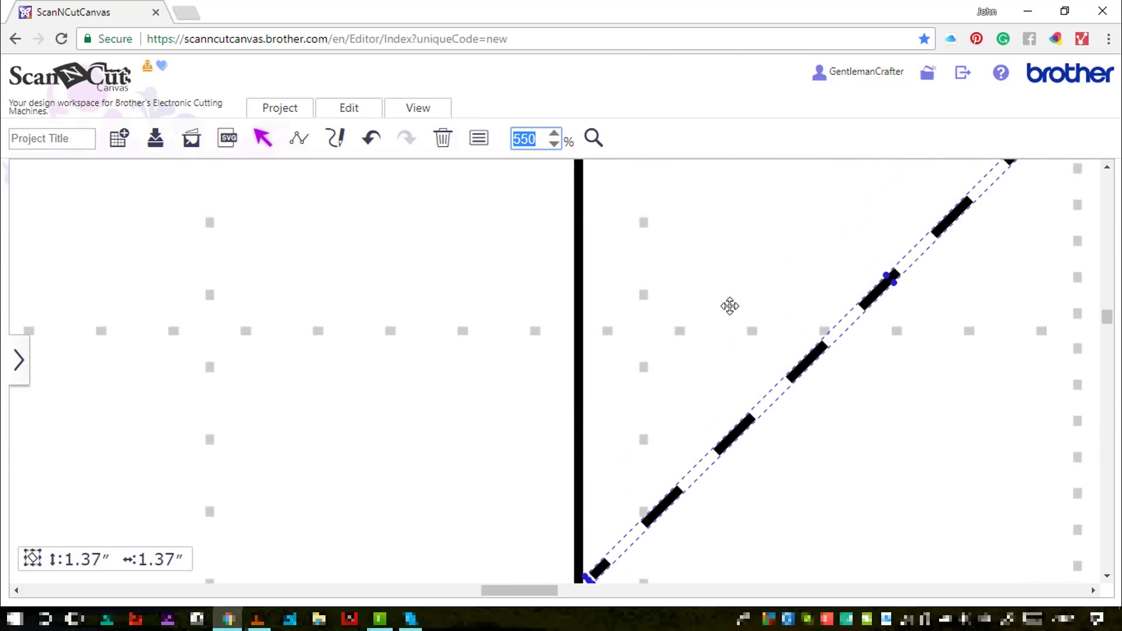
pyautogui.moveTo(538, 592); pyautogui.dragTo(580, 592)
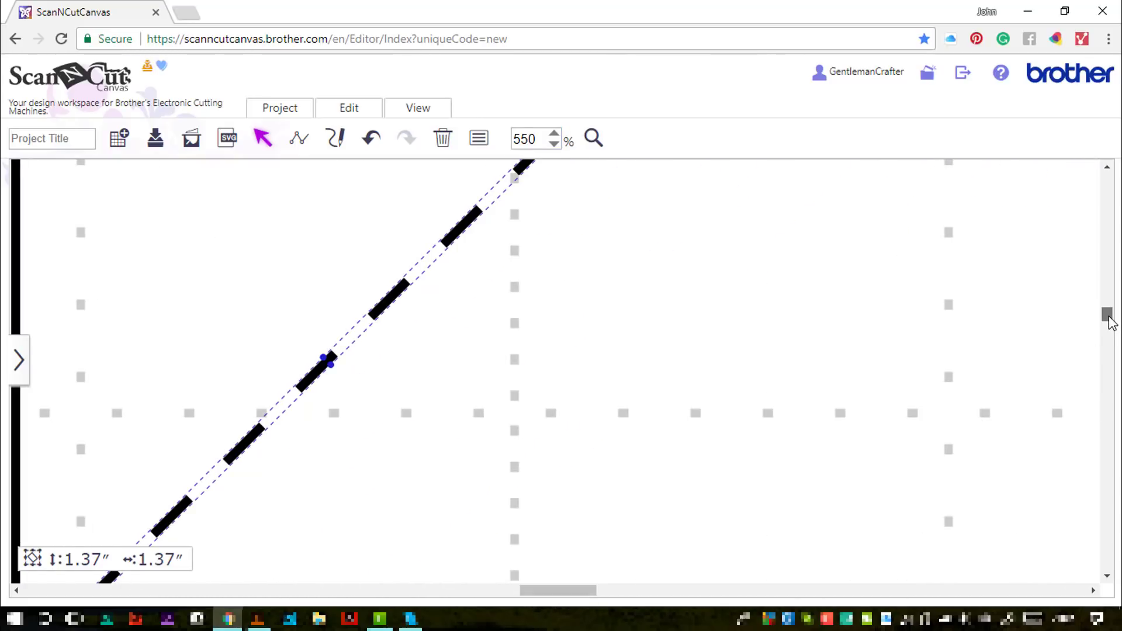
pyautogui.scroll(4, 1110, 322)
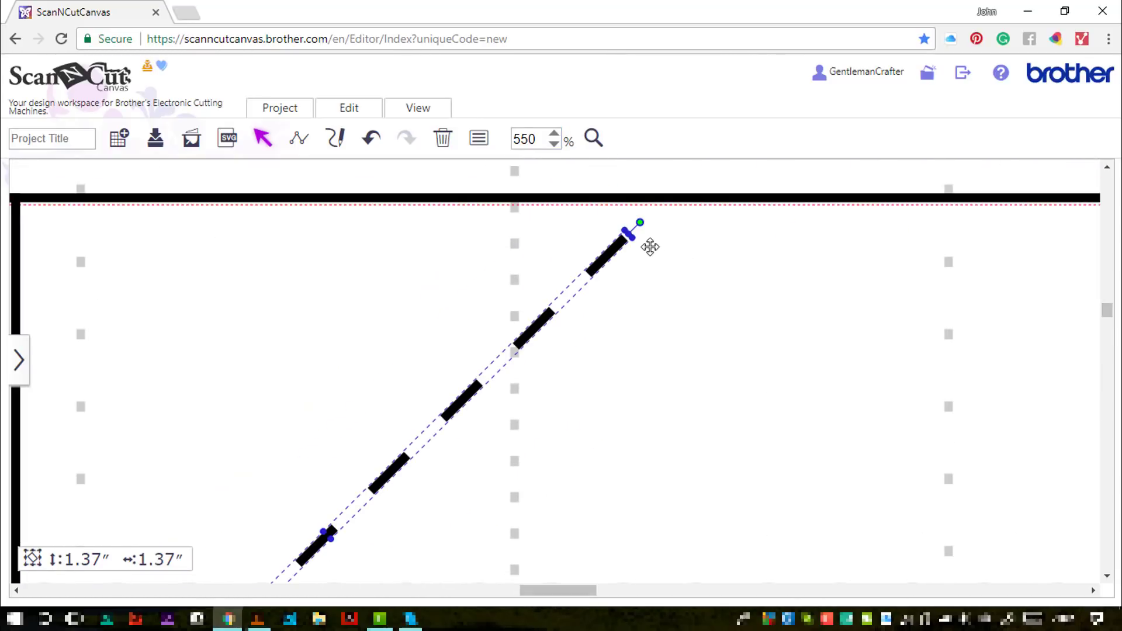
pyautogui.moveTo(628, 235); pyautogui.dragTo(654, 214)
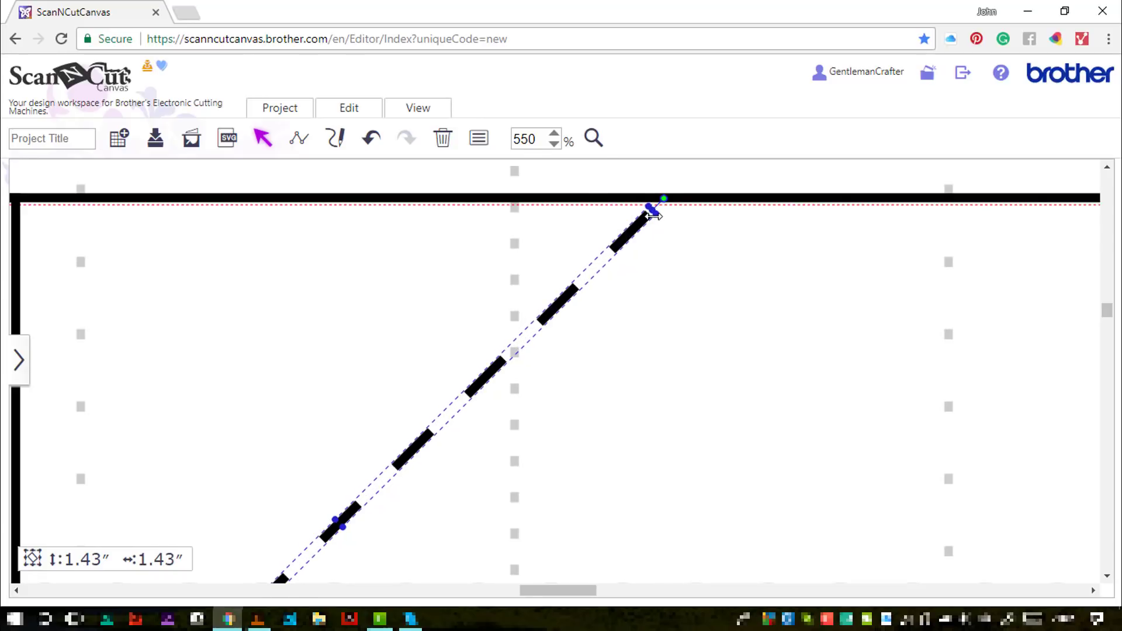
# Step: Duplicate the dashed diagonal and flip the copy horizontally
pyautogui.click(412, 110)
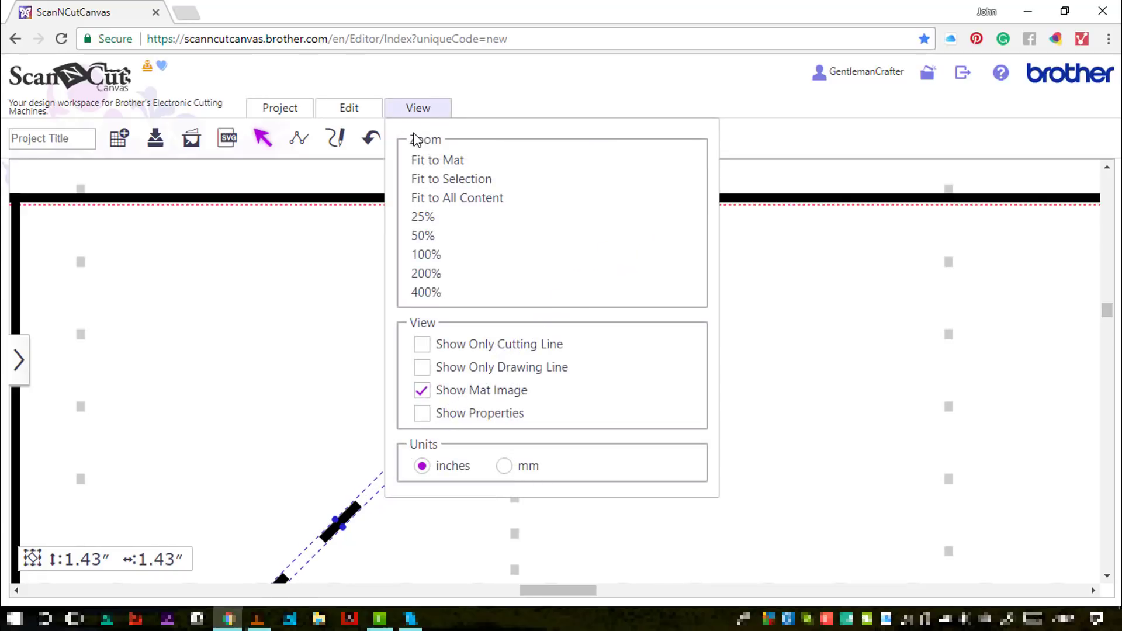
pyautogui.click(455, 198)
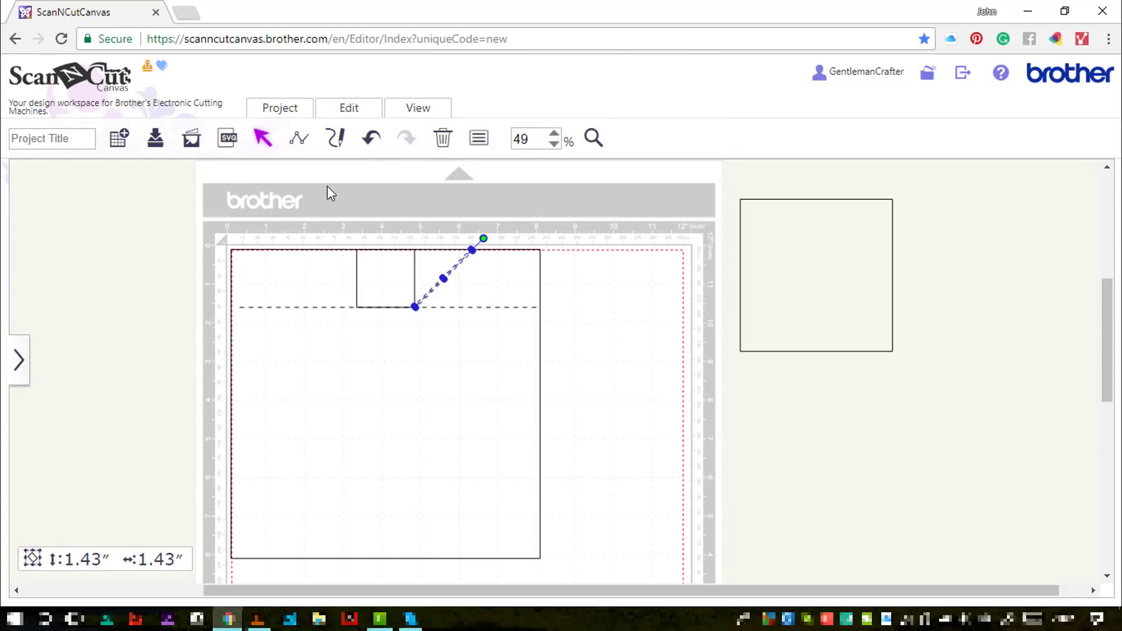
pyautogui.hotkey('ctrl', 'v')
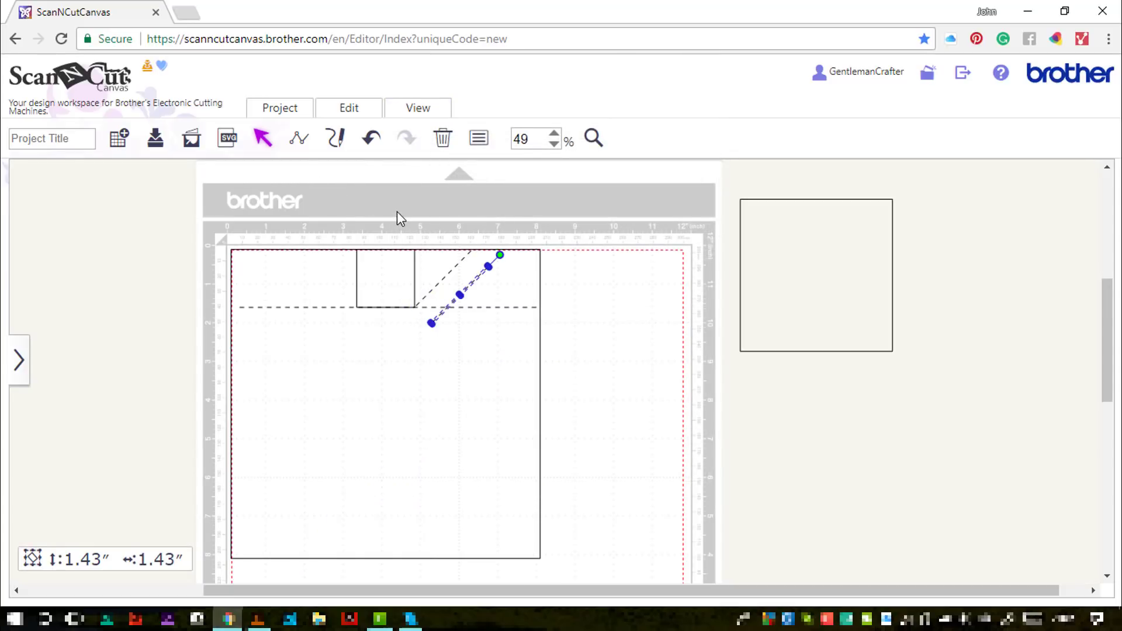
pyautogui.press('d')
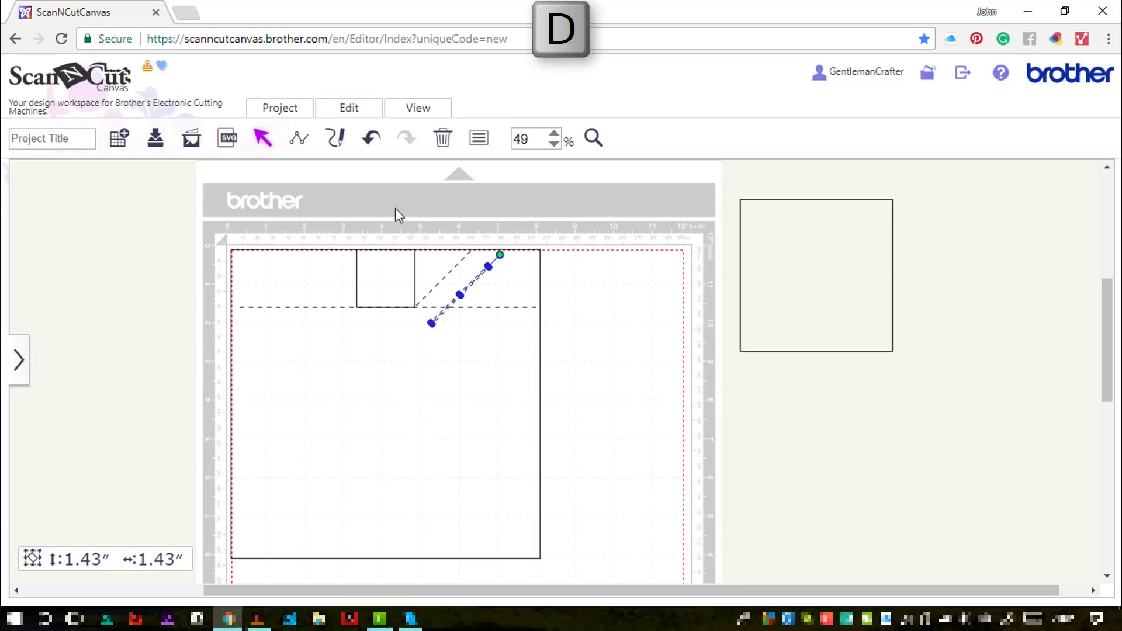
pyautogui.click(350, 109)
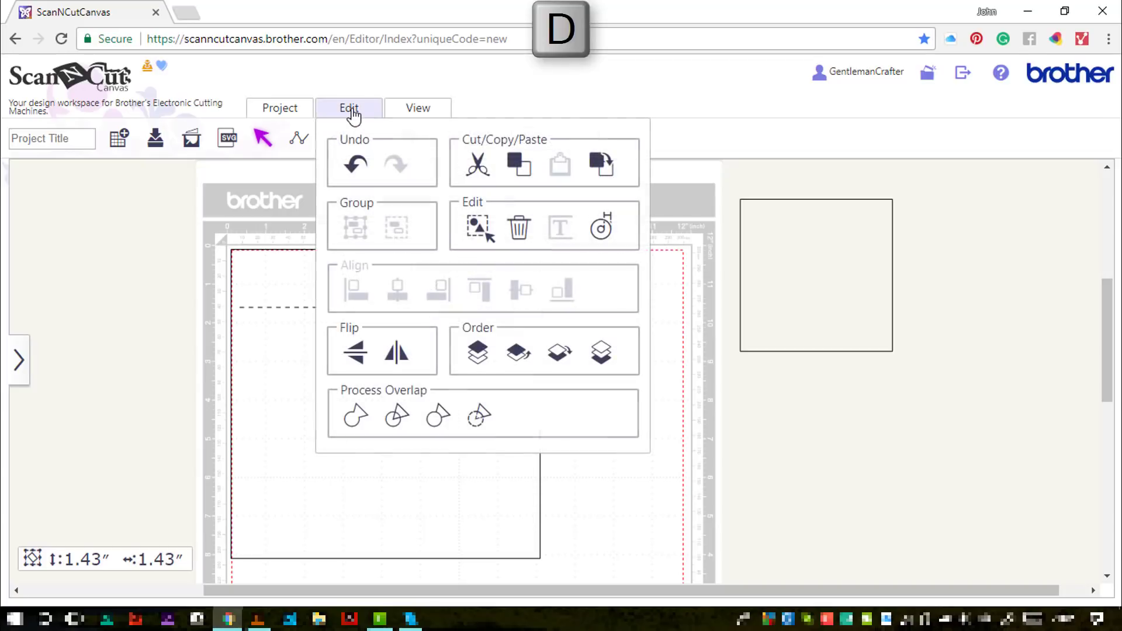
pyautogui.click(396, 352)
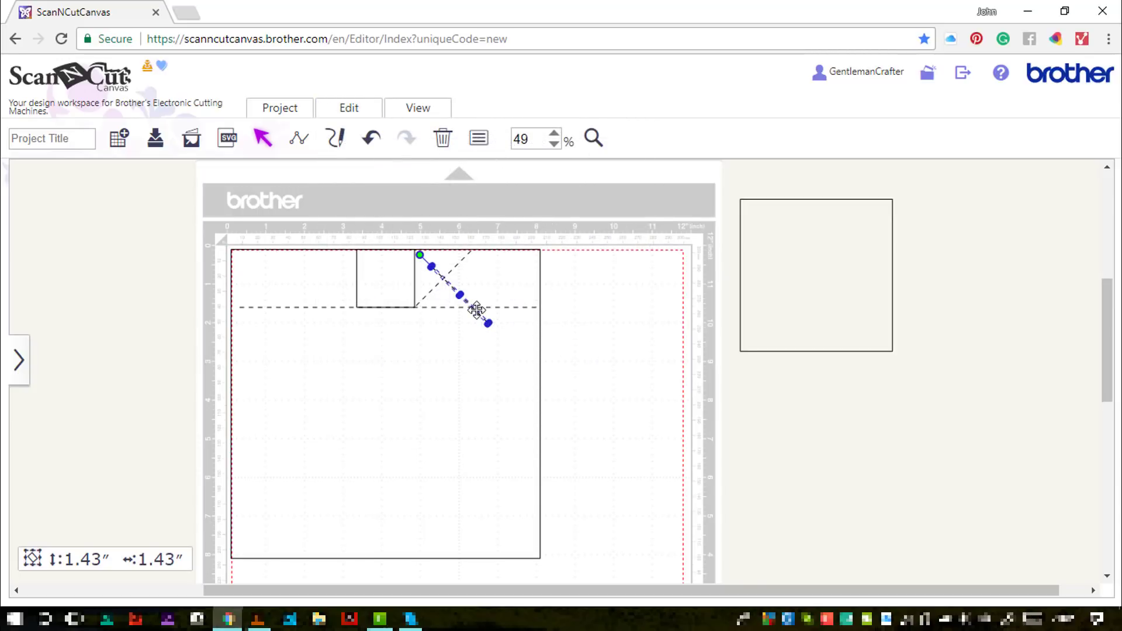
# Step: Move the flipped dashed diagonal beside the small square so its lower end meets the square's lower-left corner
pyautogui.click(455, 290)
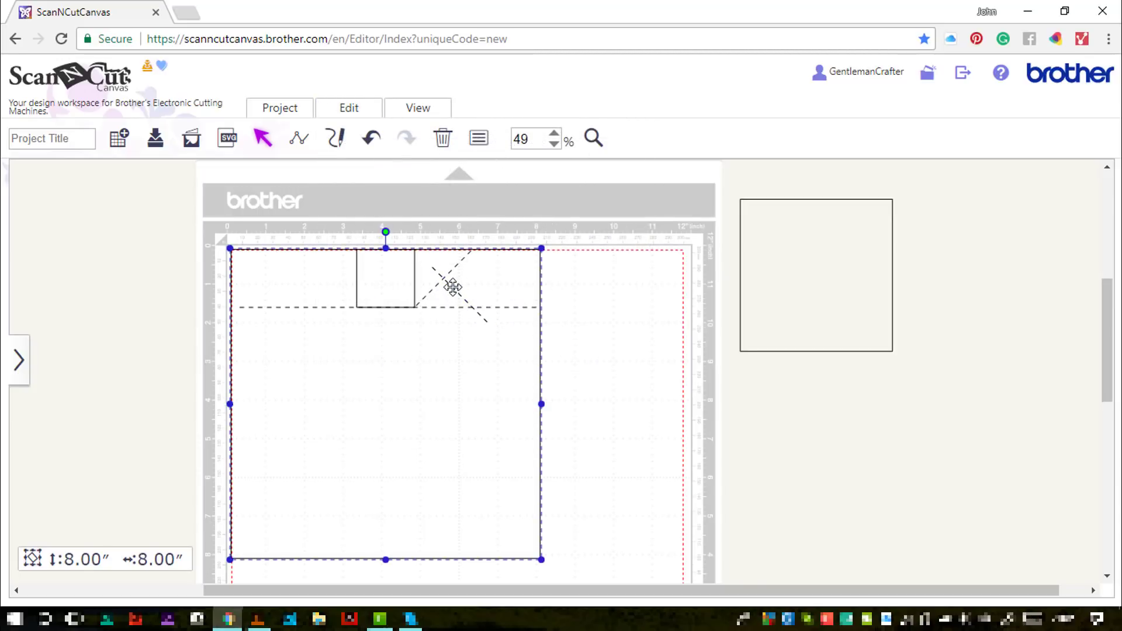
pyautogui.doubleClick(455, 291)
pyautogui.click(554, 296)
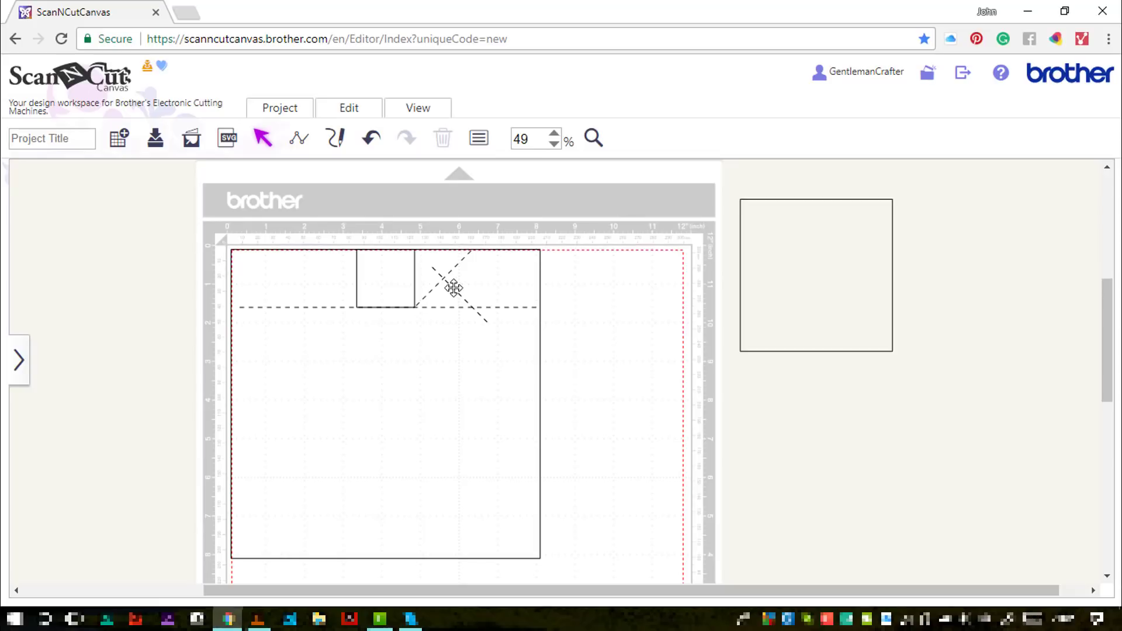
pyautogui.click(453, 287)
pyautogui.click(593, 139)
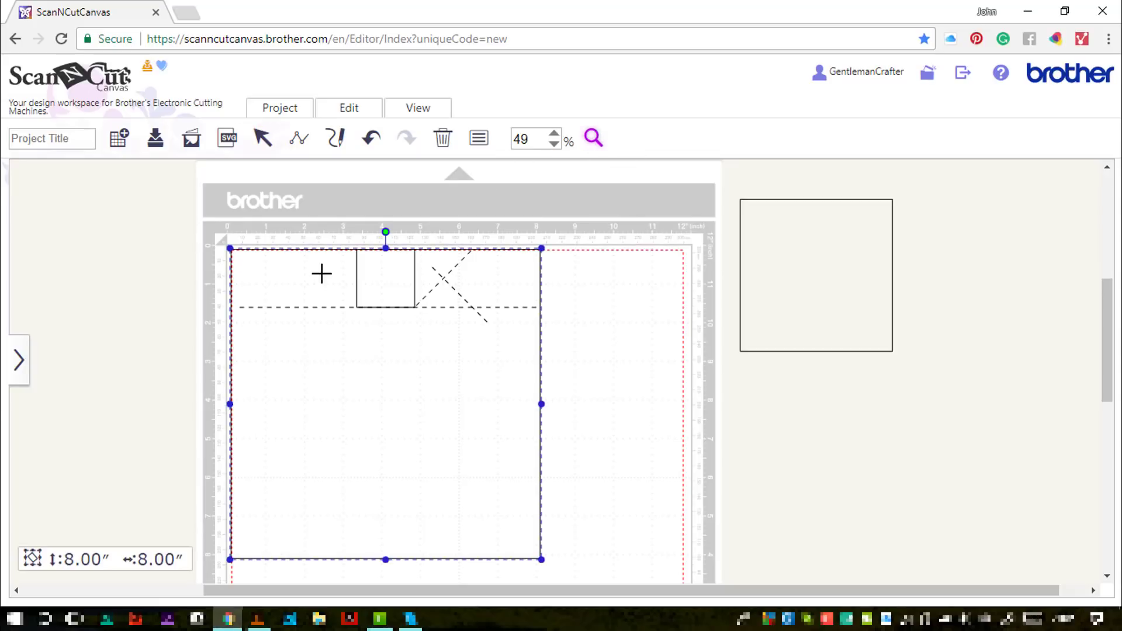
pyautogui.moveTo(323, 235); pyautogui.dragTo(508, 338)
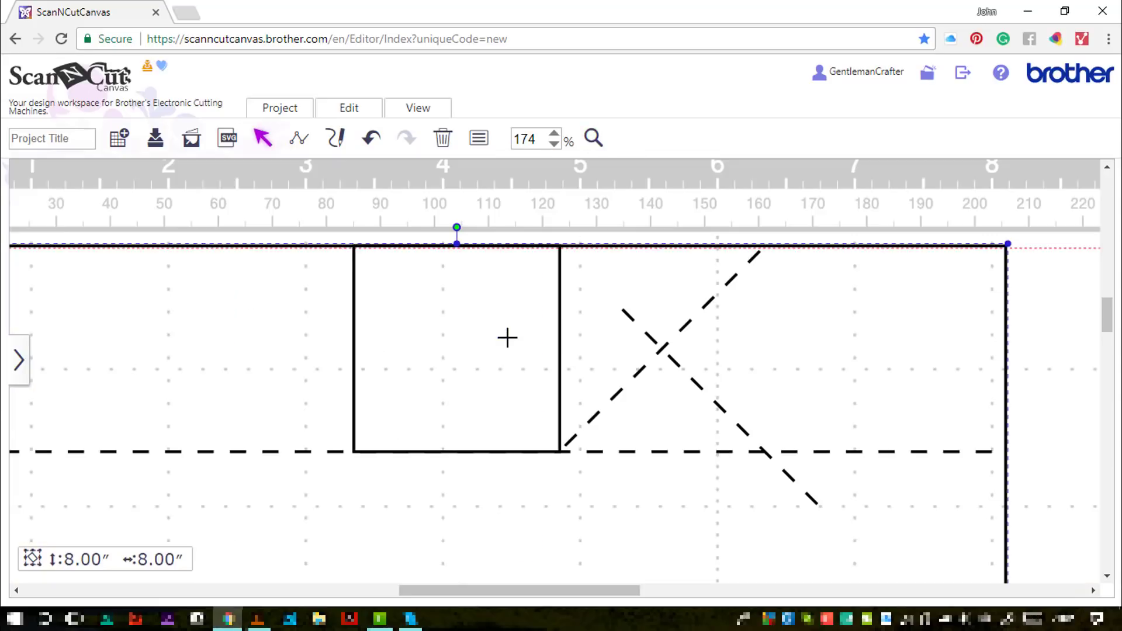
pyautogui.click(675, 362)
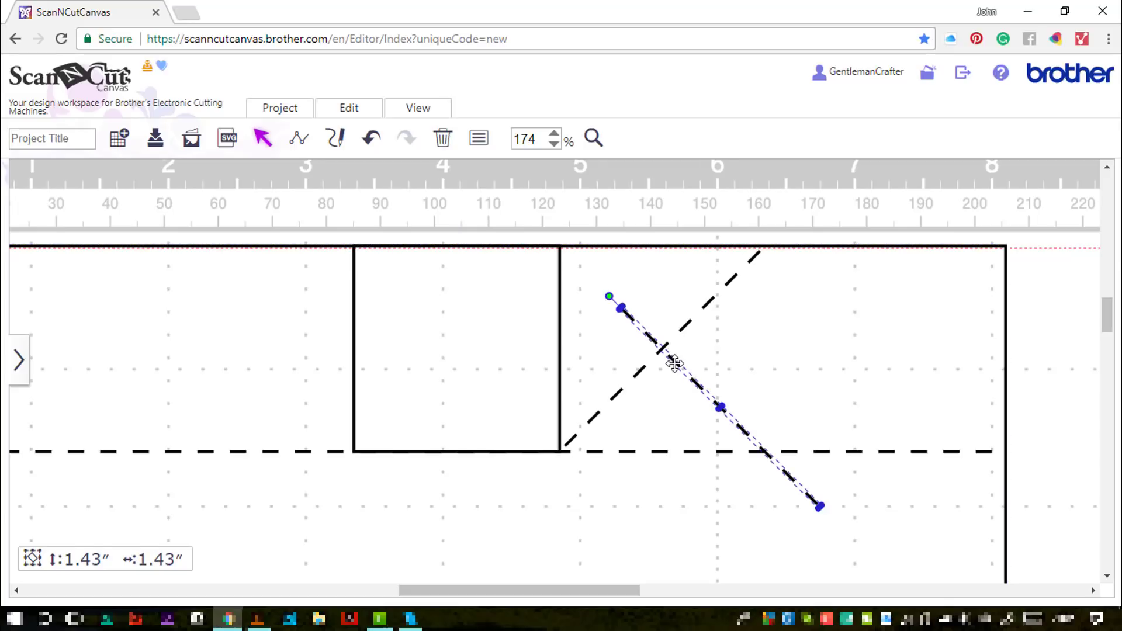
pyautogui.moveTo(675, 363); pyautogui.dragTo(202, 306)
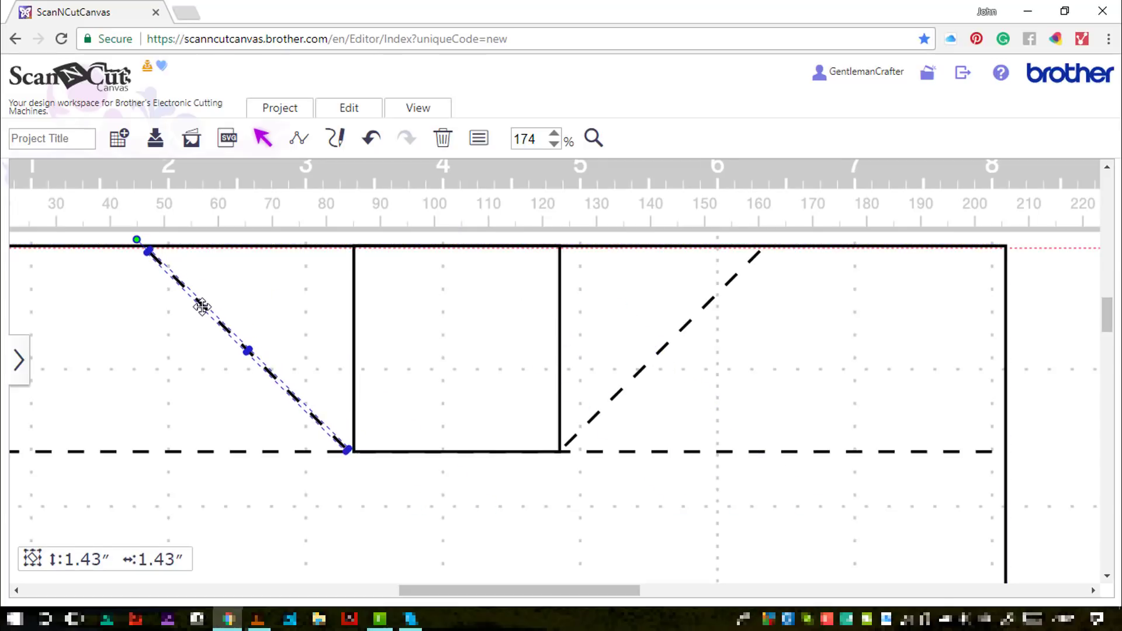
# Step: Nudge the flipped diagonal slightly right, closer to the small square's lower-left corner, and deselect it
pyautogui.click(592, 142)
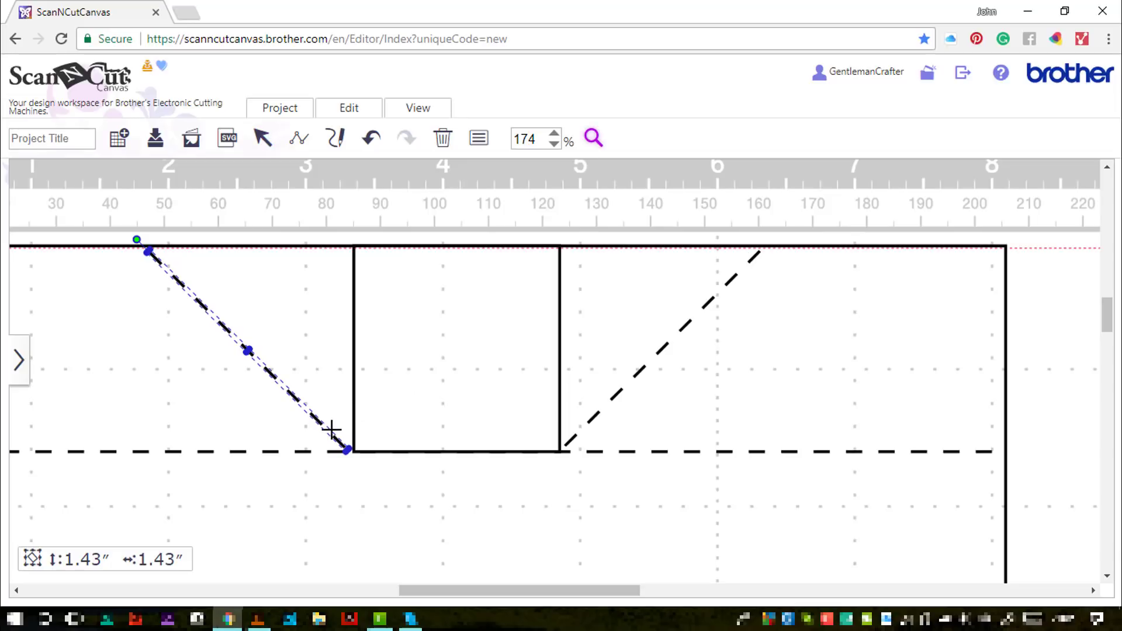
pyautogui.moveTo(333, 431); pyautogui.dragTo(366, 463)
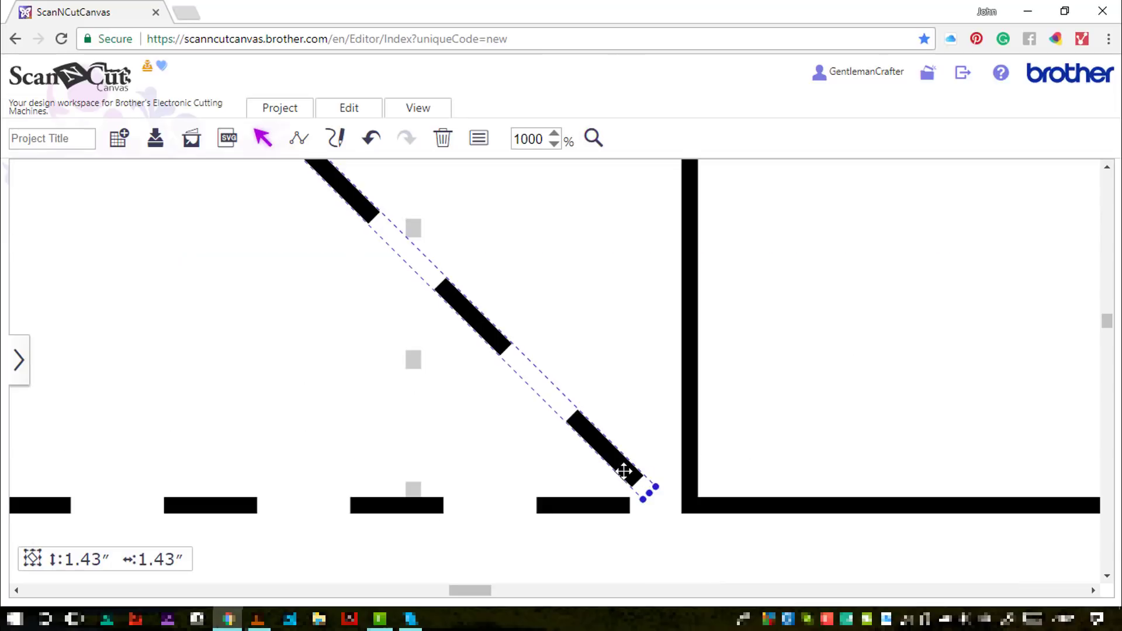
pyautogui.moveTo(626, 472); pyautogui.dragTo(638, 471)
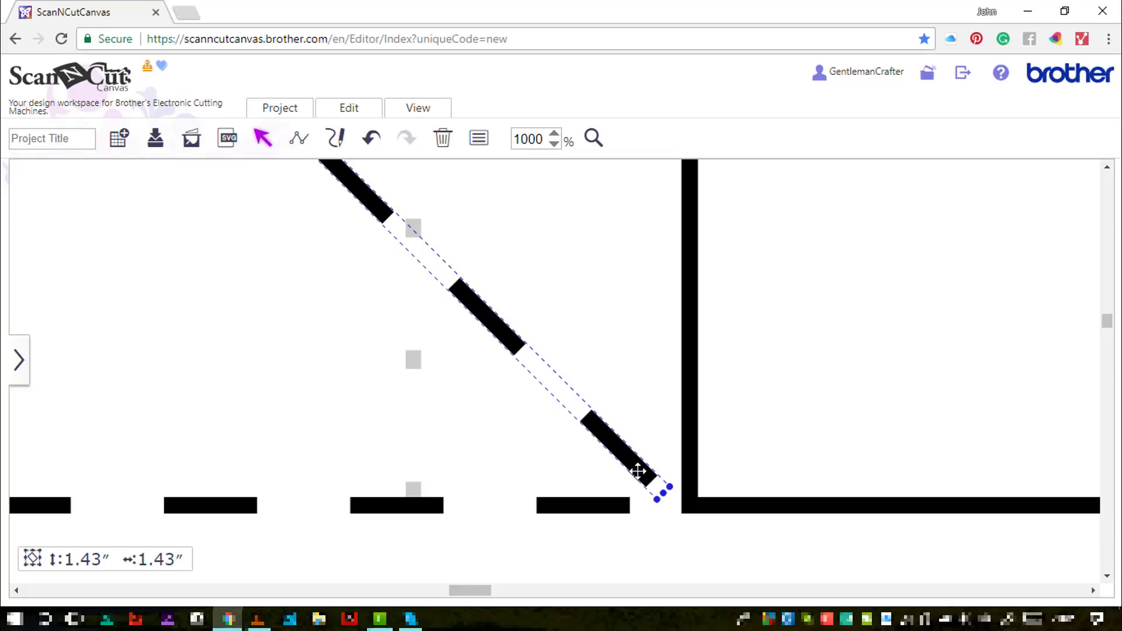
pyautogui.click(431, 114)
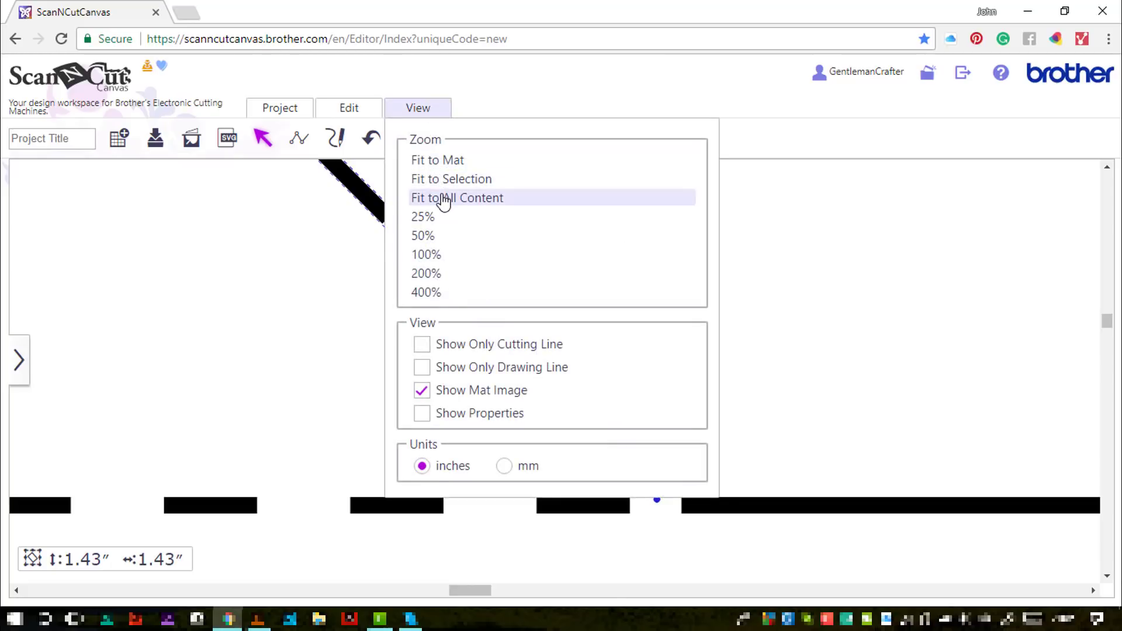
pyautogui.click(444, 198)
pyautogui.click(607, 321)
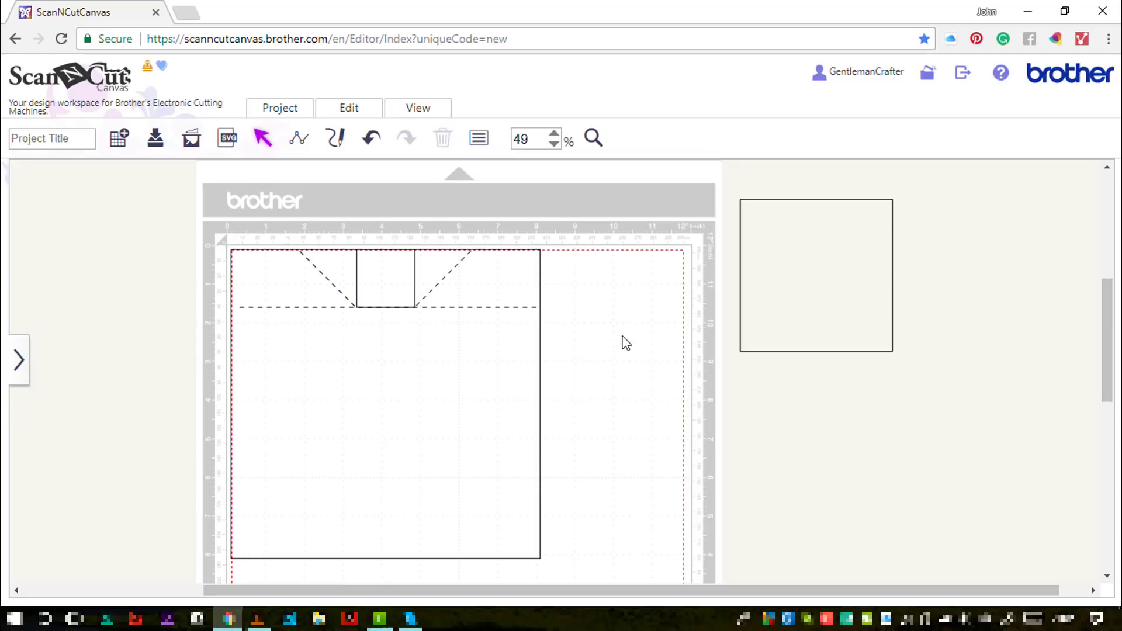
# Step: Group the small square, the horizontal fold line and both dashed diagonals
pyautogui.moveTo(623, 337); pyautogui.dragTo(211, 293)
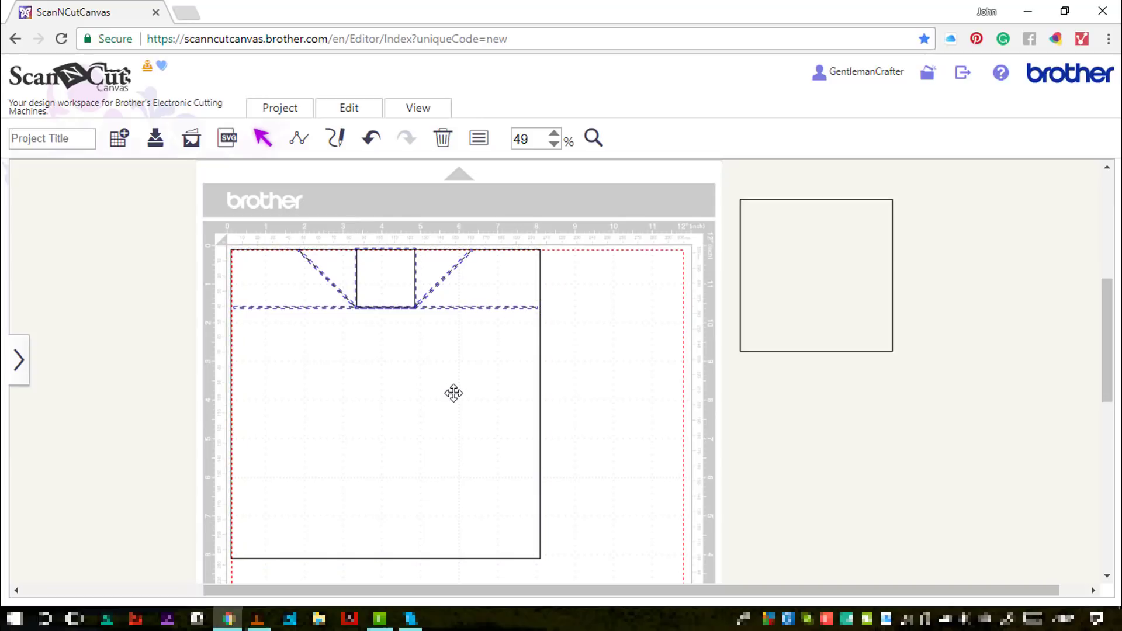
pyautogui.hotkey('ctrl', 'g')
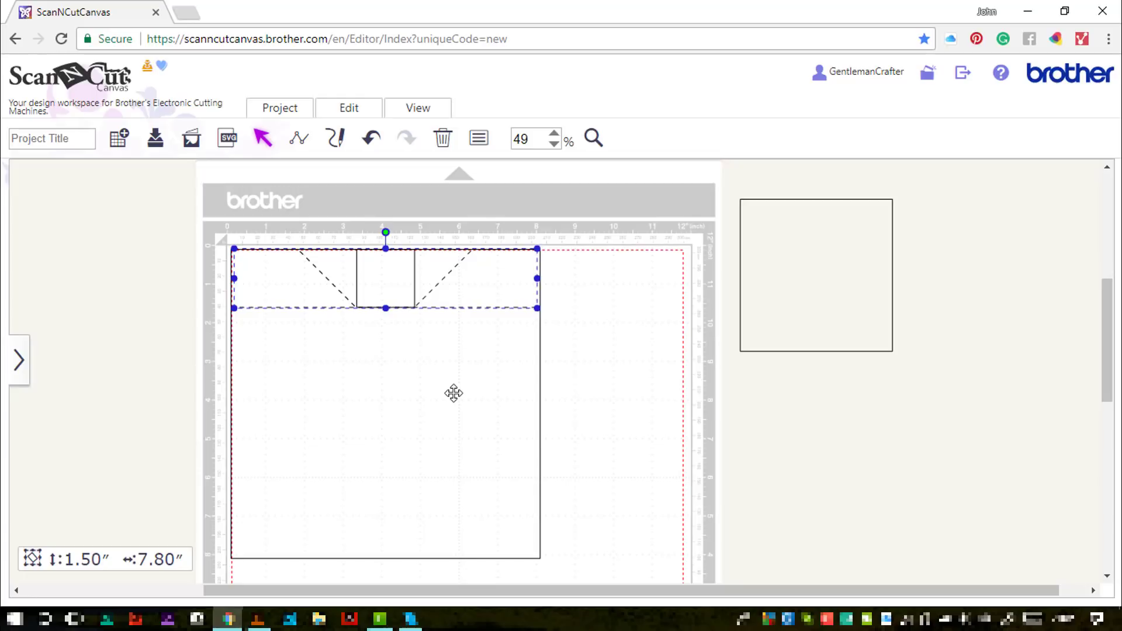
pyautogui.press('g')
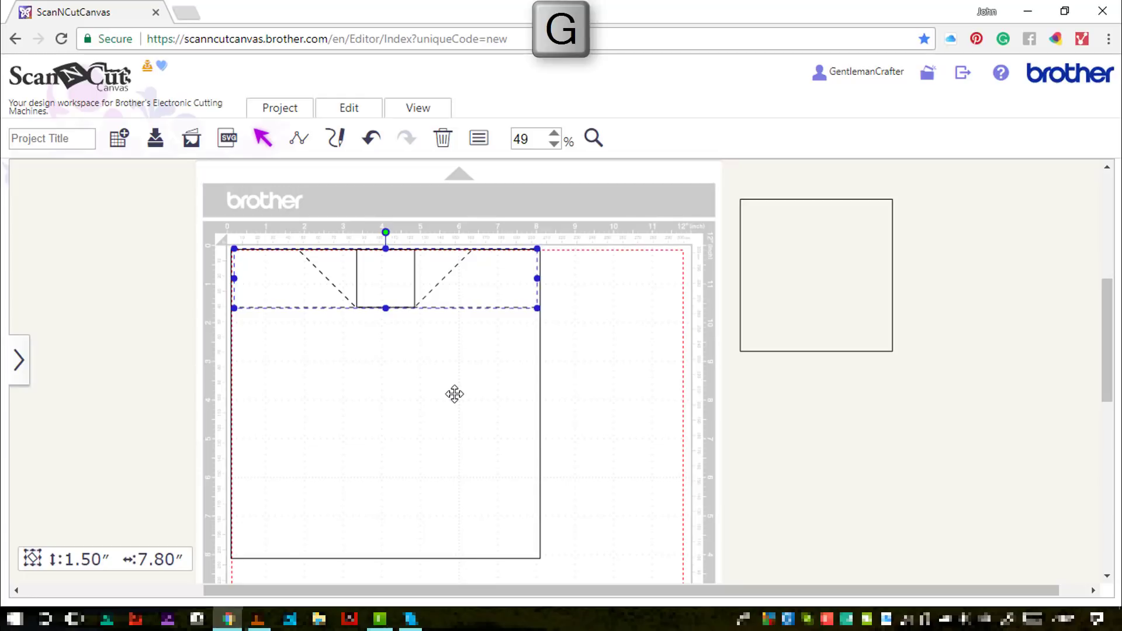
# Step: Duplicate the group and place the copy, rotated 180 degrees, in the lower part of the large square
pyautogui.hotkey('ctrl', 'd')
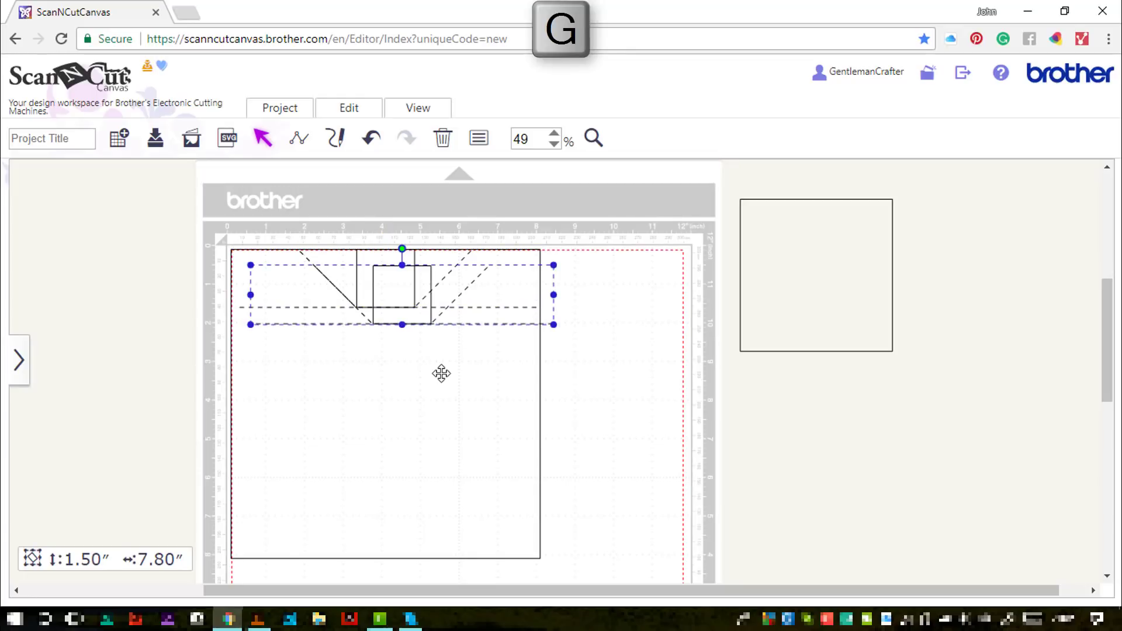
pyautogui.moveTo(410, 310); pyautogui.dragTo(421, 488)
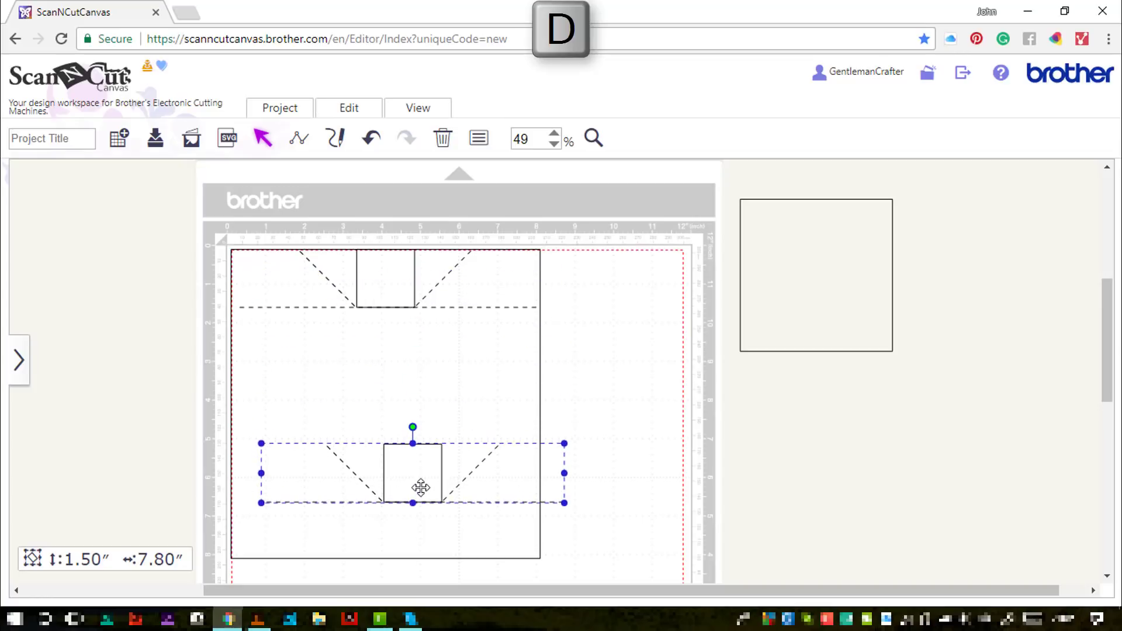
pyautogui.moveTo(413, 428); pyautogui.dragTo(410, 497)
pyautogui.click(571, 387)
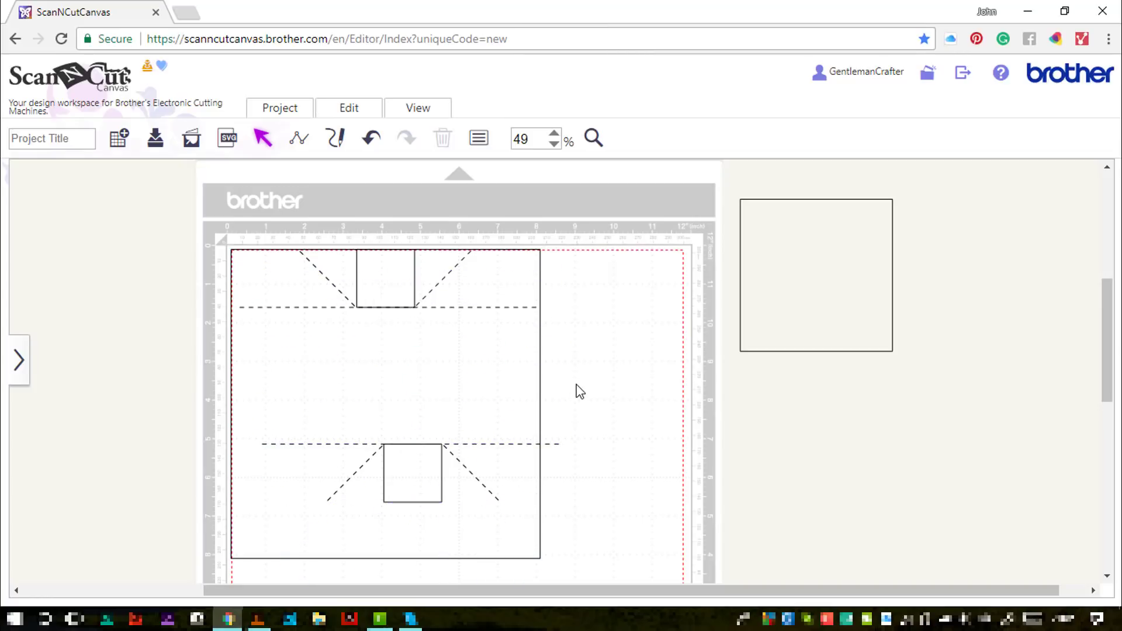
# Step: Align the upper group with the large square, centered horizontally and flush at the top edges, and group the two
pyautogui.moveTo(592, 352); pyautogui.dragTo(403, 298)
pyautogui.click(348, 114)
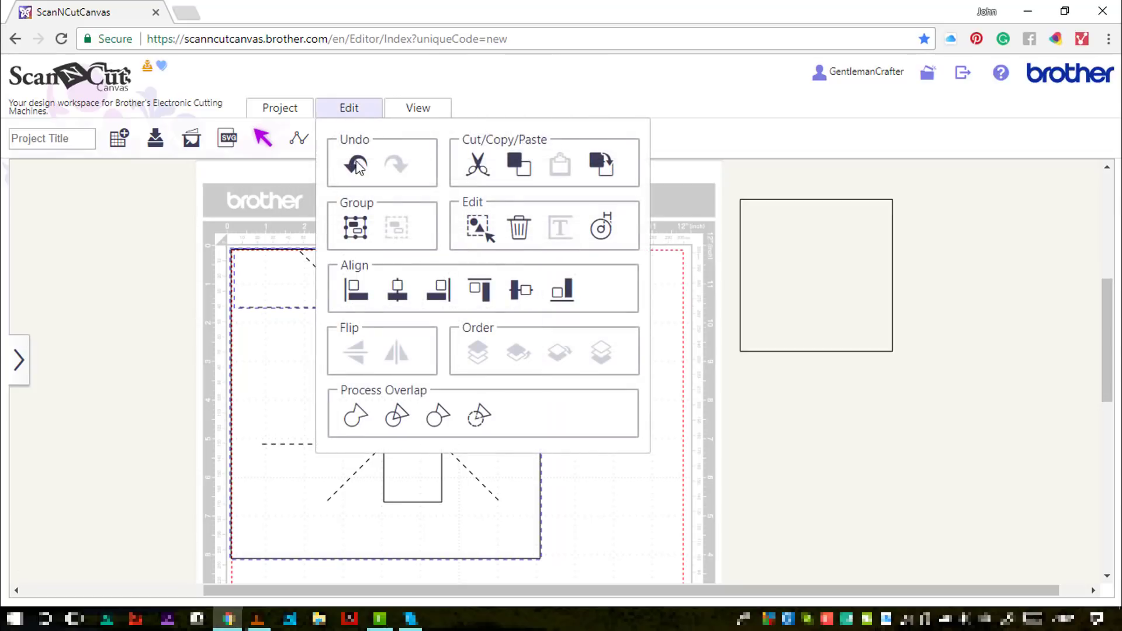
pyautogui.click(396, 289)
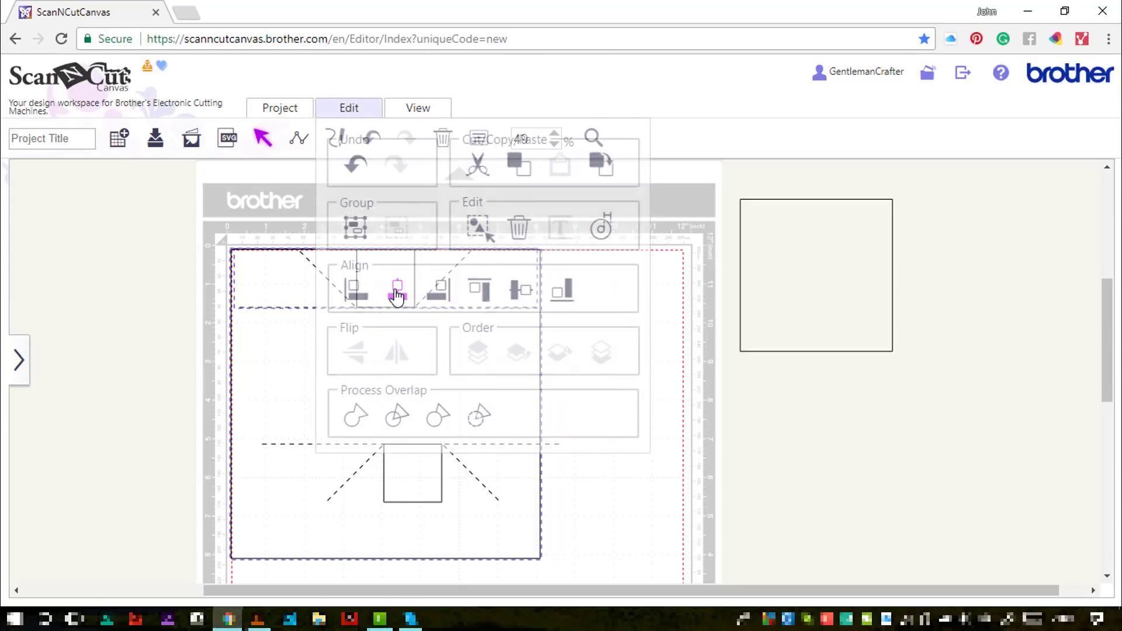
pyautogui.click(349, 111)
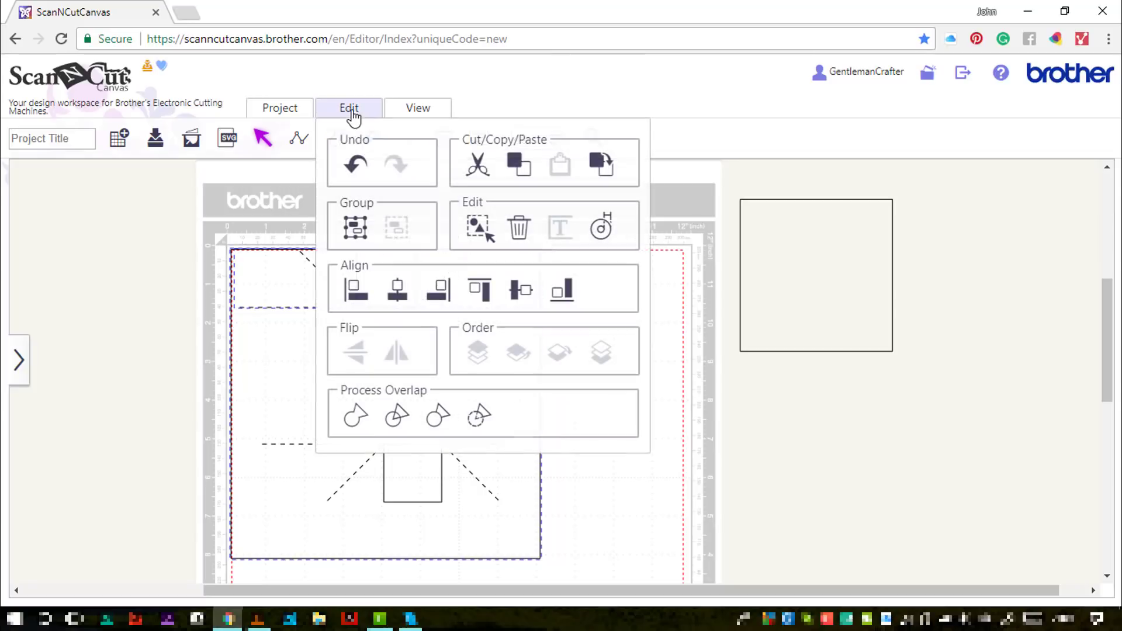
pyautogui.click(481, 290)
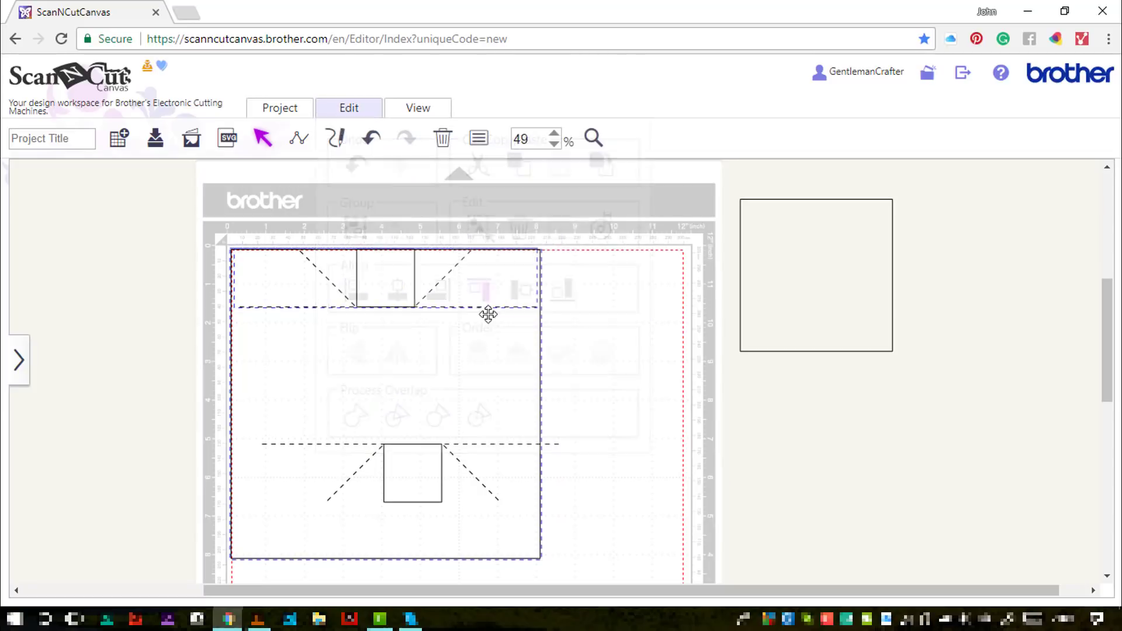
pyautogui.press('g')
# Step: Center the rotated group horizontally in the large square and align it with the bottom edge
pyautogui.moveTo(617, 502); pyautogui.dragTo(483, 471)
pyautogui.click(367, 110)
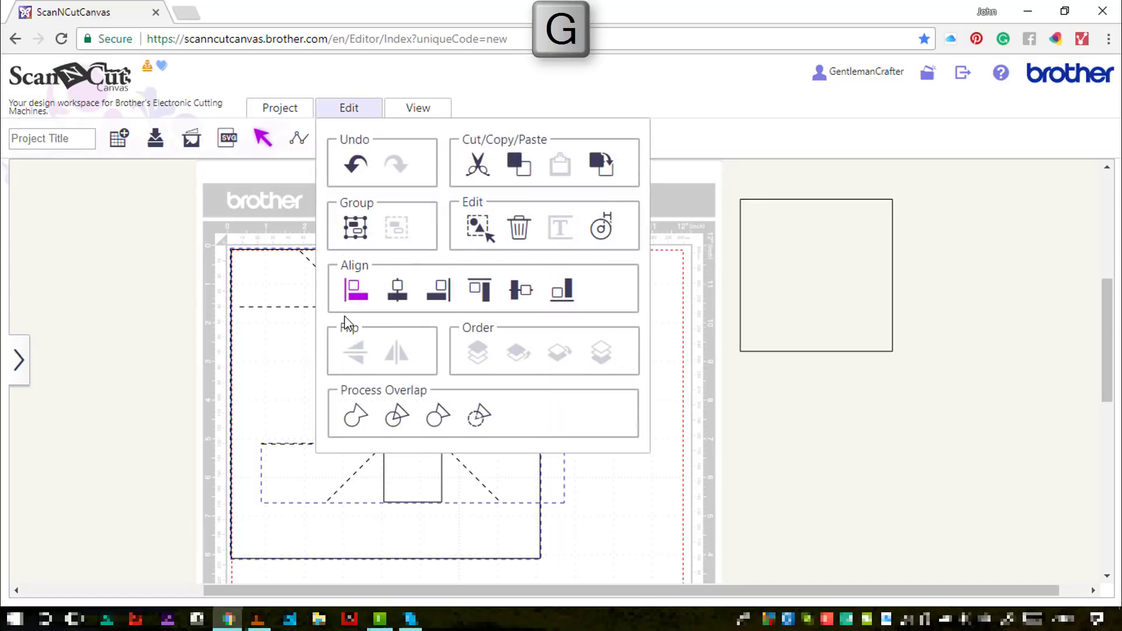
pyautogui.click(397, 299)
pyautogui.click(361, 114)
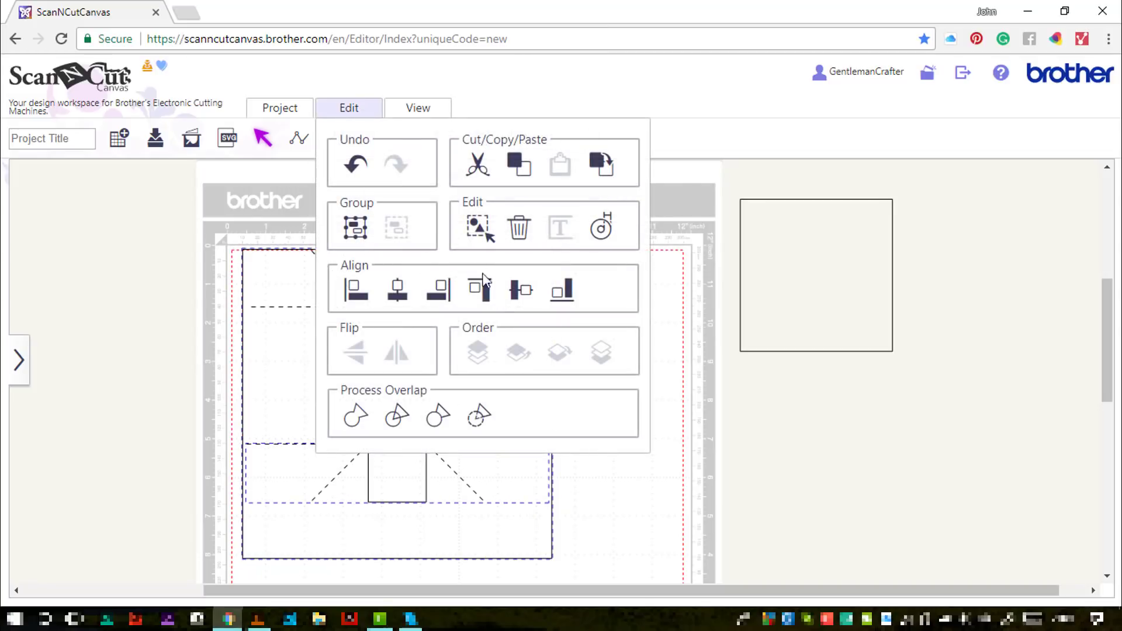
pyautogui.click(556, 302)
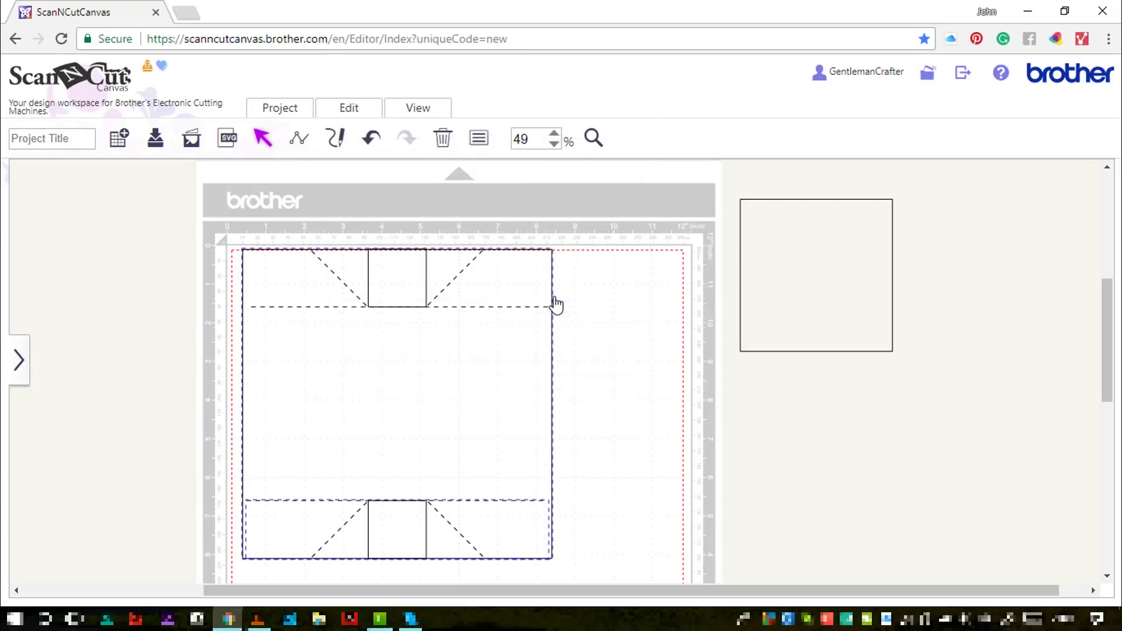
# Step: Try grouping the rotated lower group with the rest of the template, and undo that grouping
pyautogui.click(527, 406)
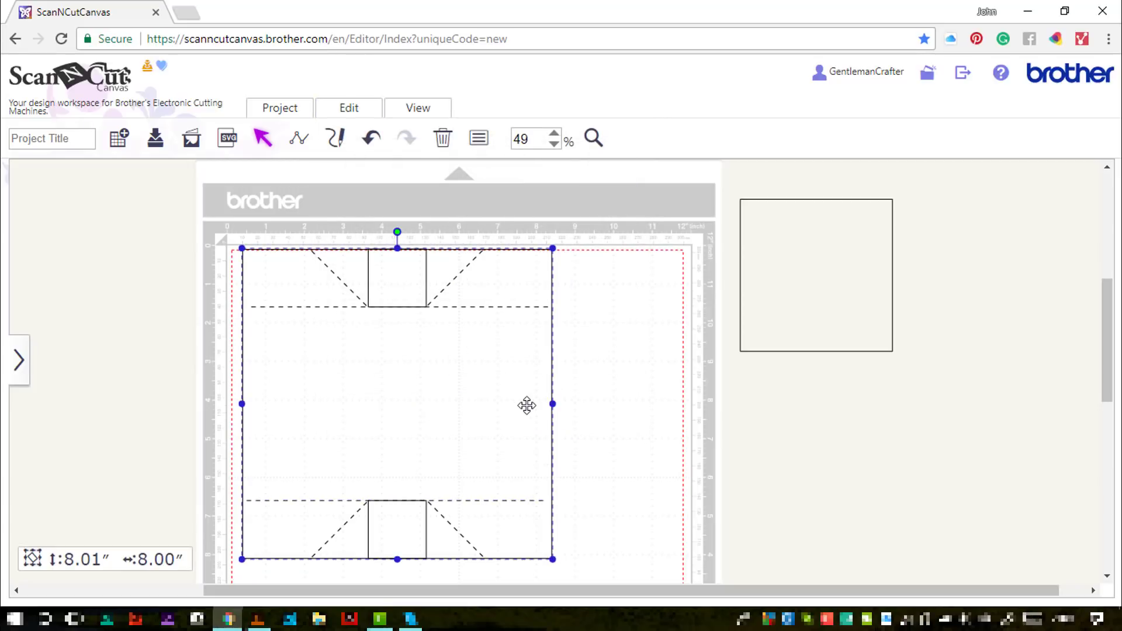
pyautogui.press('g')
pyautogui.click(627, 401)
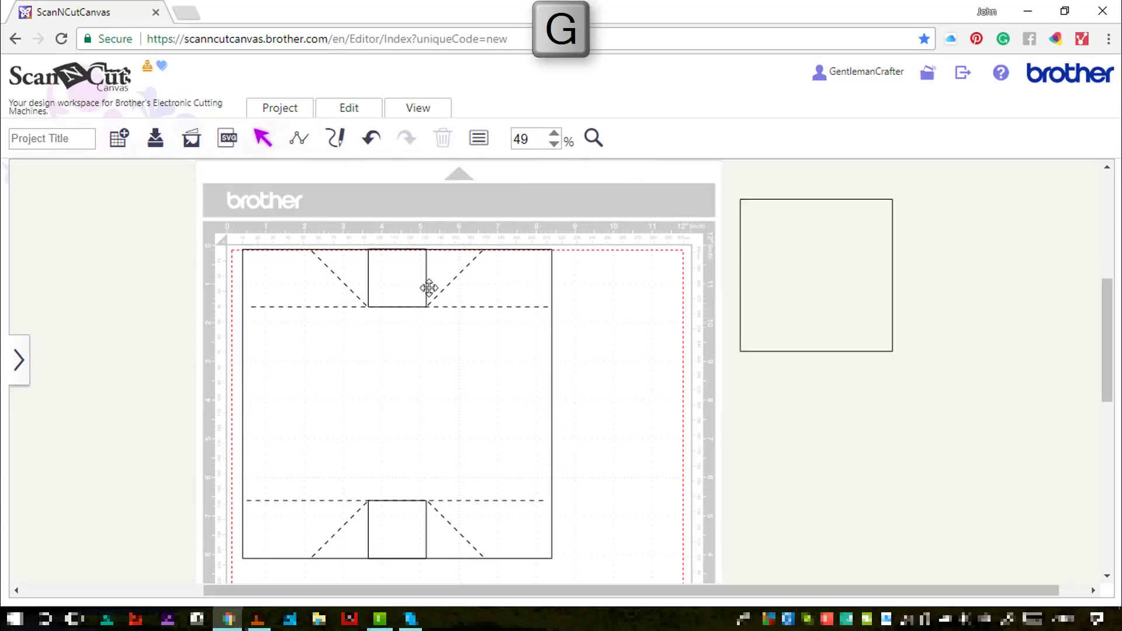
pyautogui.click(422, 287)
pyautogui.click(422, 286)
pyautogui.click(665, 434)
pyautogui.hotkey('ctrl', 'z')
pyautogui.press('z')
# Step: Send the 8-inch square to the back, behind the lower rotated group
pyautogui.moveTo(350, 485); pyautogui.dragTo(473, 560)
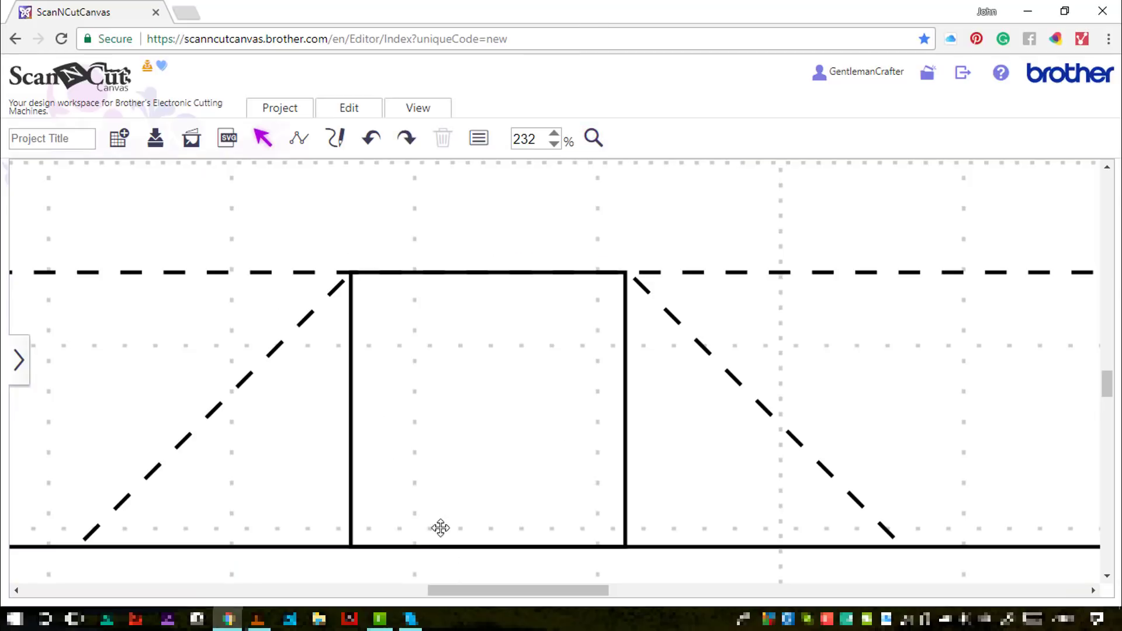
pyautogui.click(450, 457)
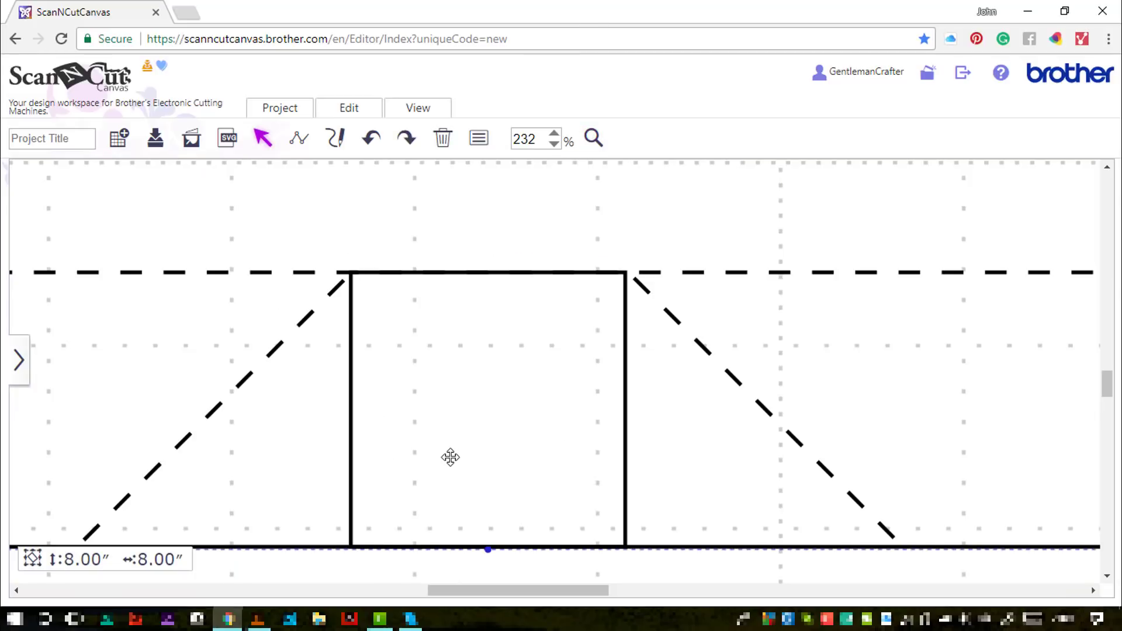
pyautogui.click(326, 110)
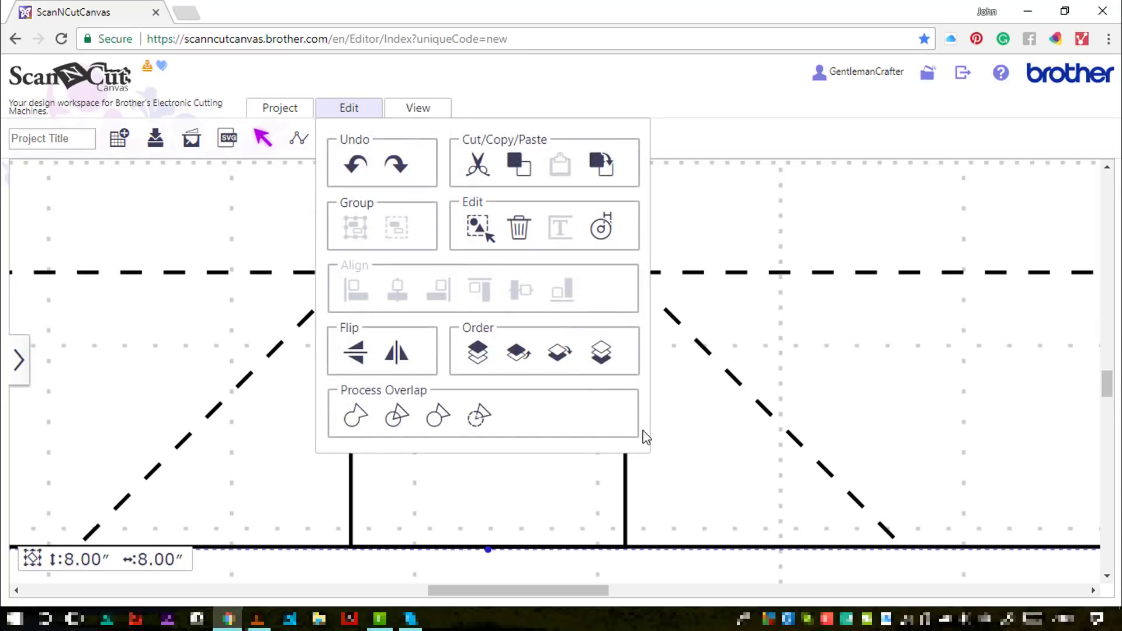
pyautogui.click(602, 365)
# Step: Ungroup the rotated lower group into its separate square, fold line and diagonals, and deselect everything
pyautogui.click(459, 425)
pyautogui.click(458, 425)
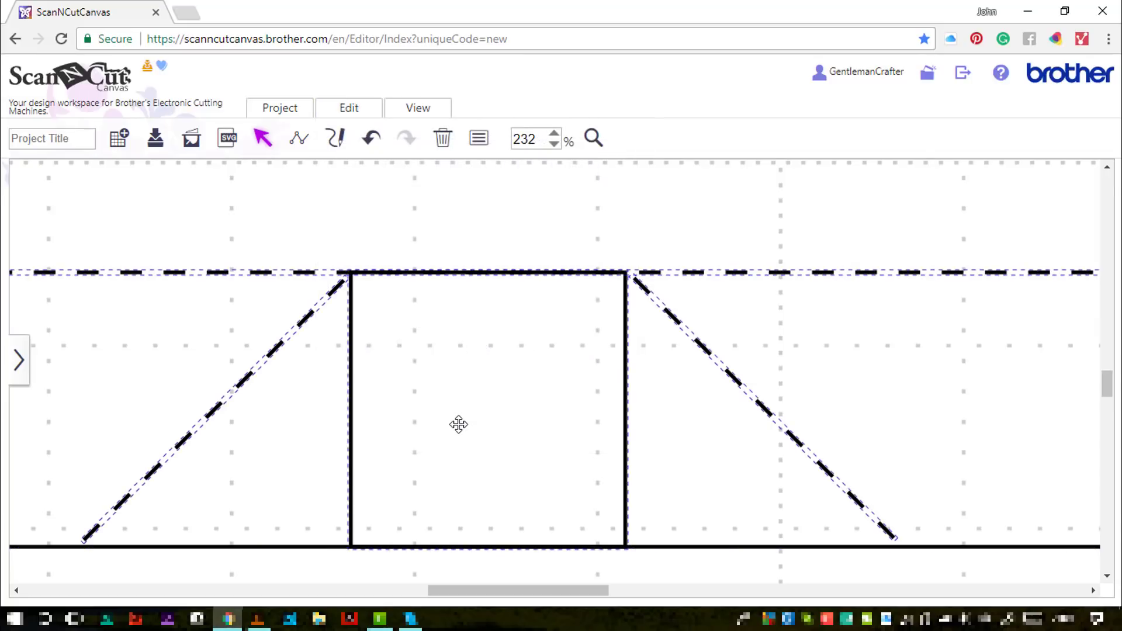
pyautogui.press('g')
pyautogui.click(432, 116)
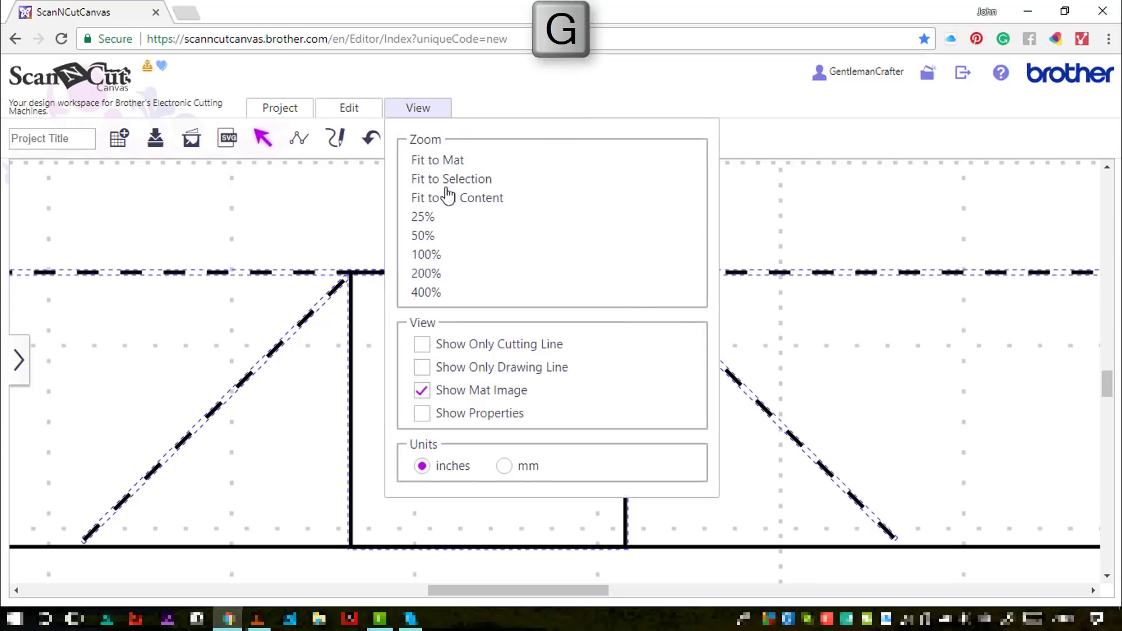
pyautogui.click(448, 195)
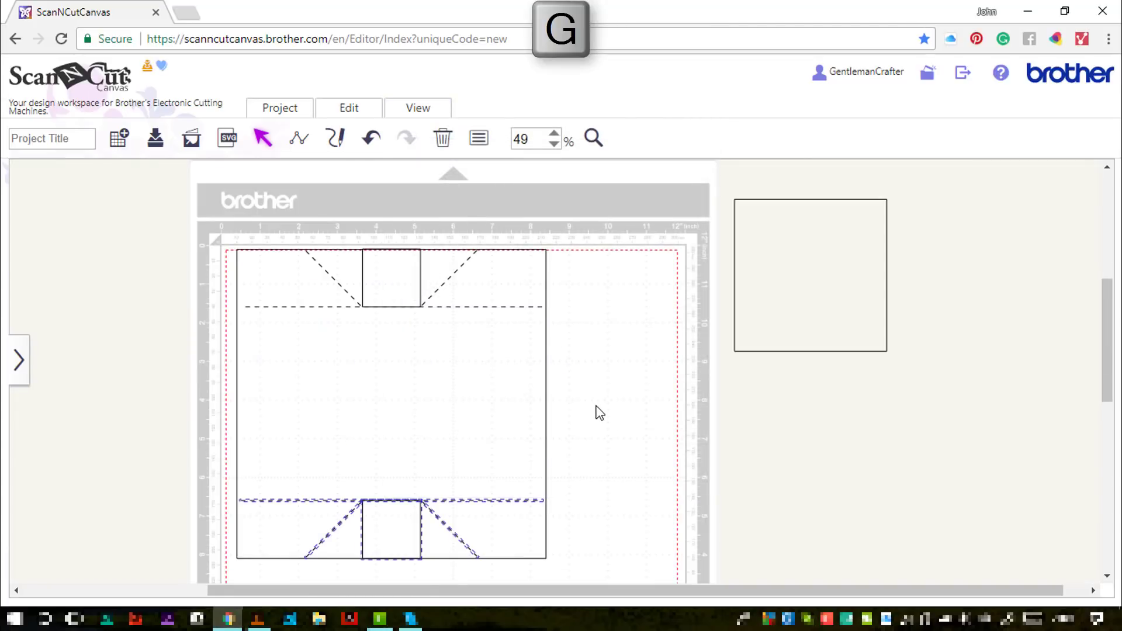
pyautogui.click(607, 384)
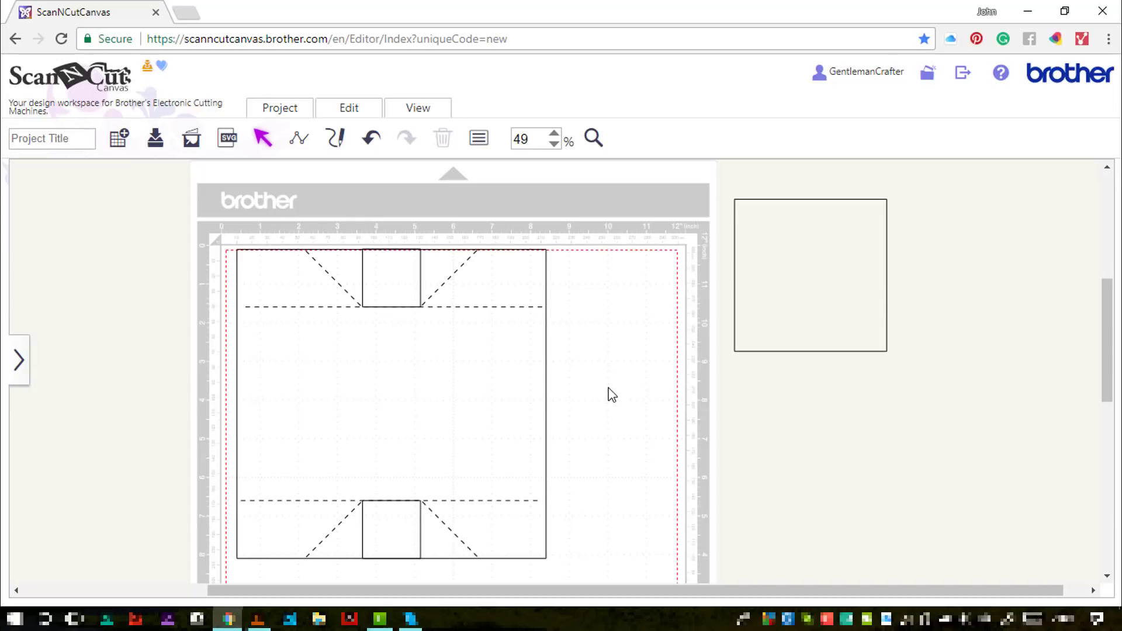
# Step: Reduce the upper 1.5-inch square to its left vertical edge by opening the path and deleting the extra points
pyautogui.click(385, 289)
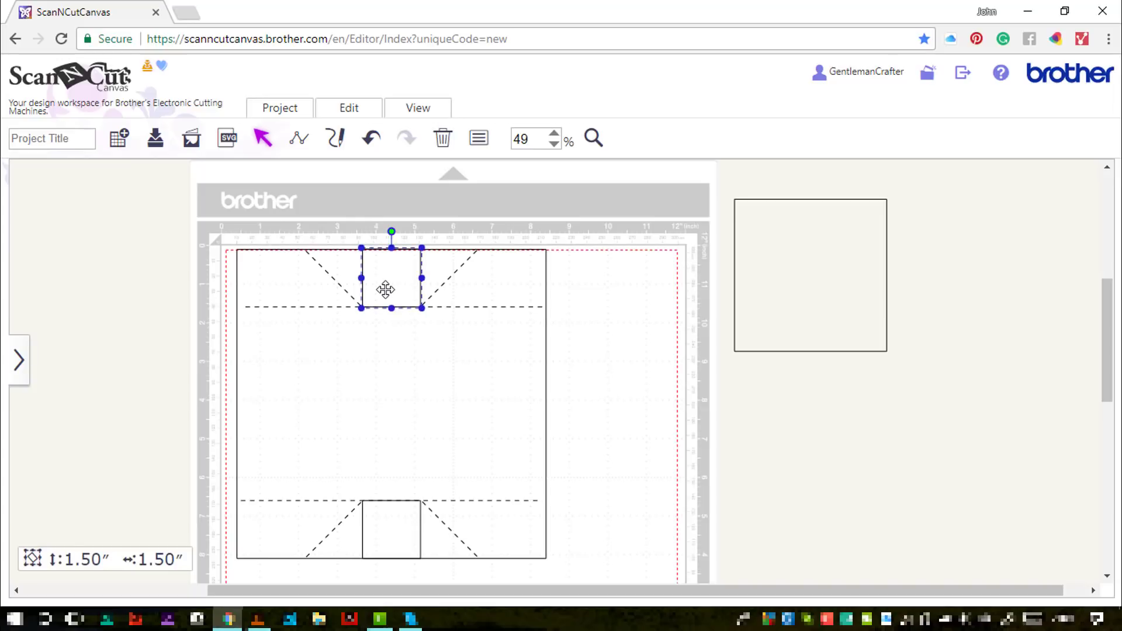
pyautogui.doubleClick(386, 289)
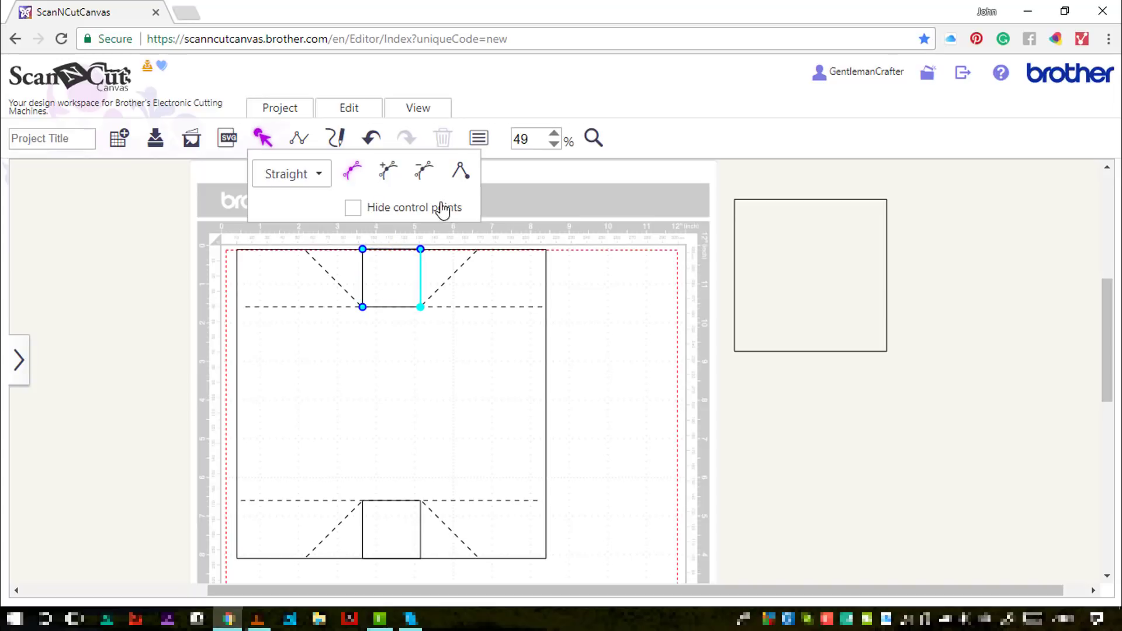
pyautogui.click(460, 171)
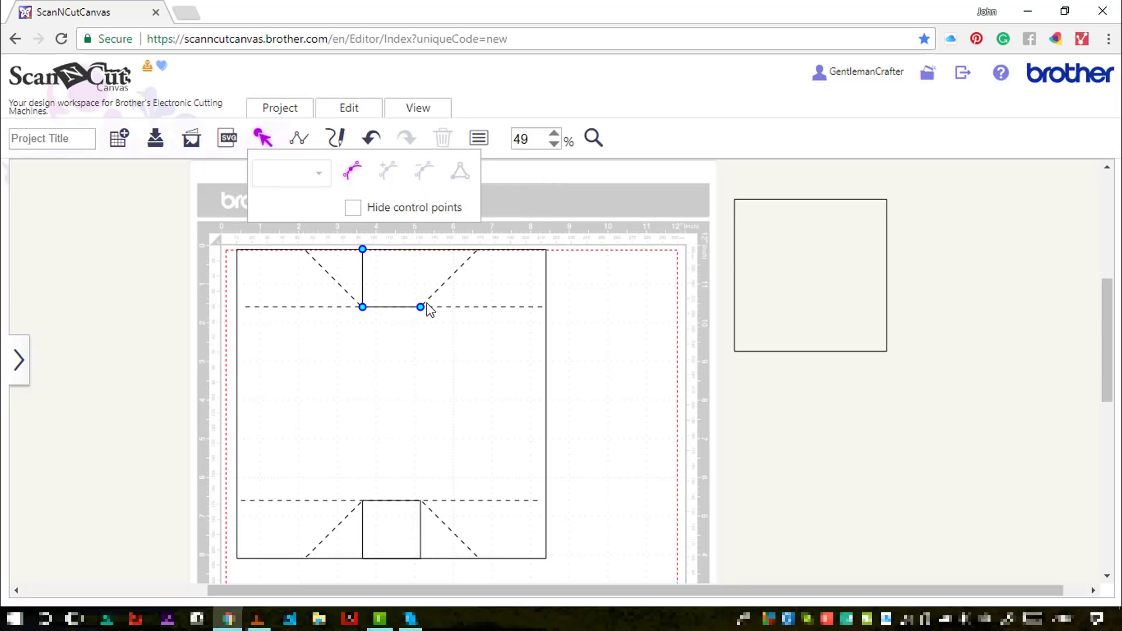
pyautogui.click(421, 307)
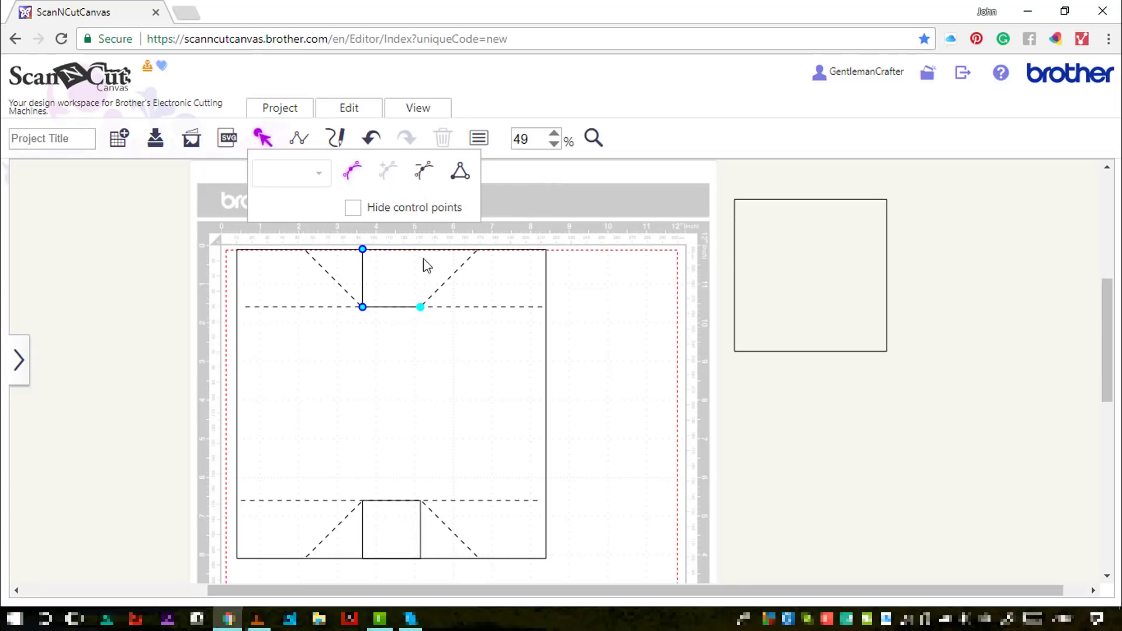
pyautogui.click(423, 175)
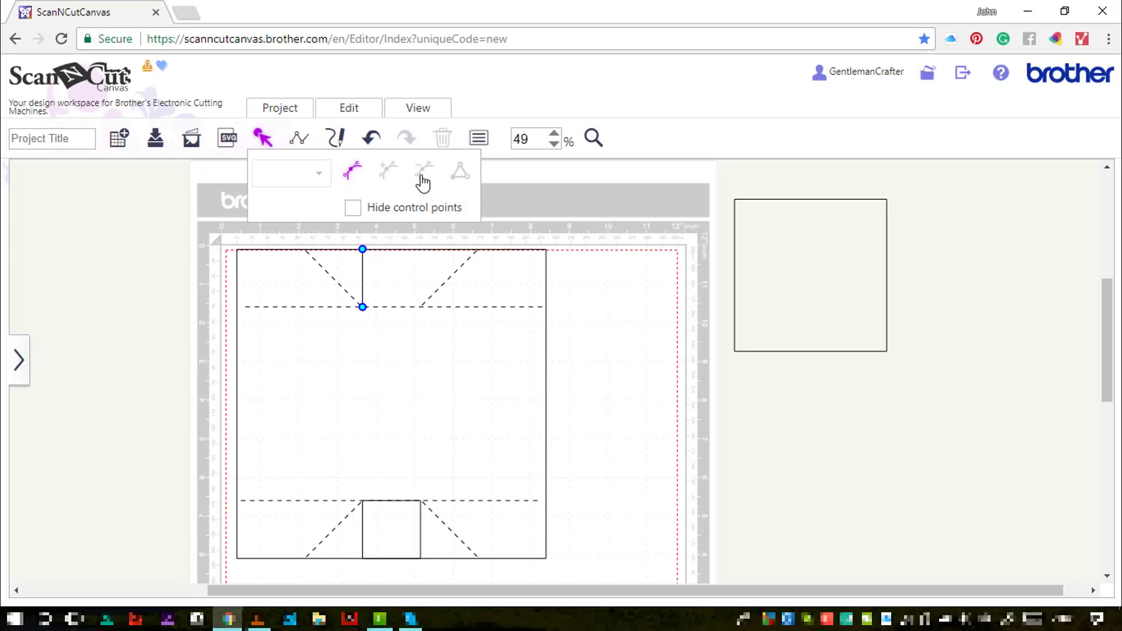
pyautogui.click(266, 140)
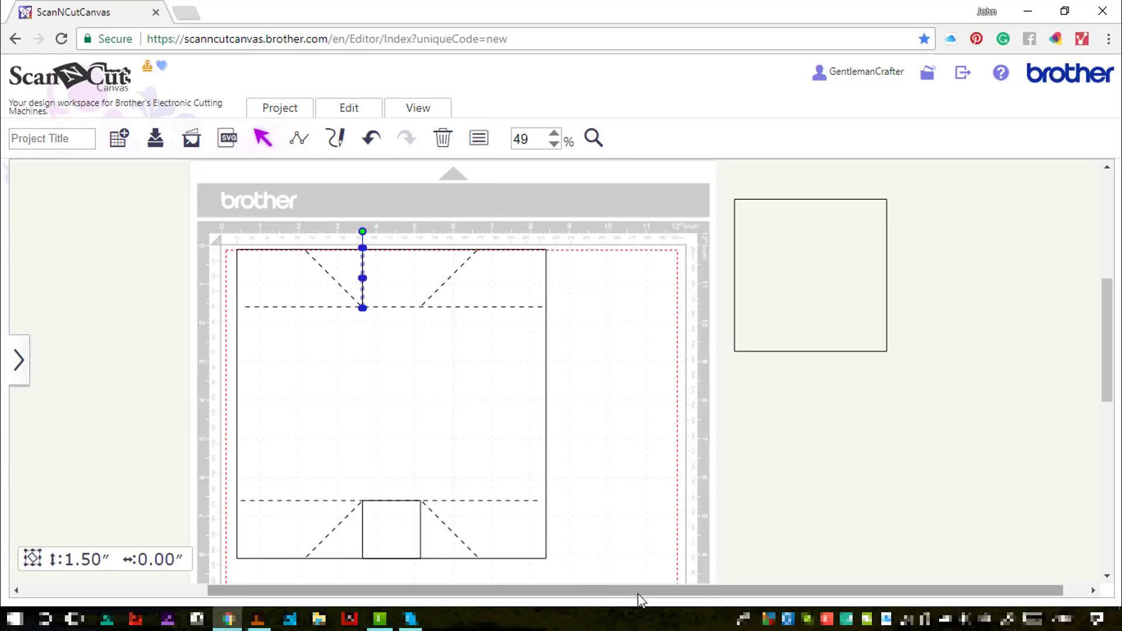
# Step: Set the length of the upper square's remaining left edge to 7.80 inches
pyautogui.moveTo(632, 596); pyautogui.dragTo(515, 593)
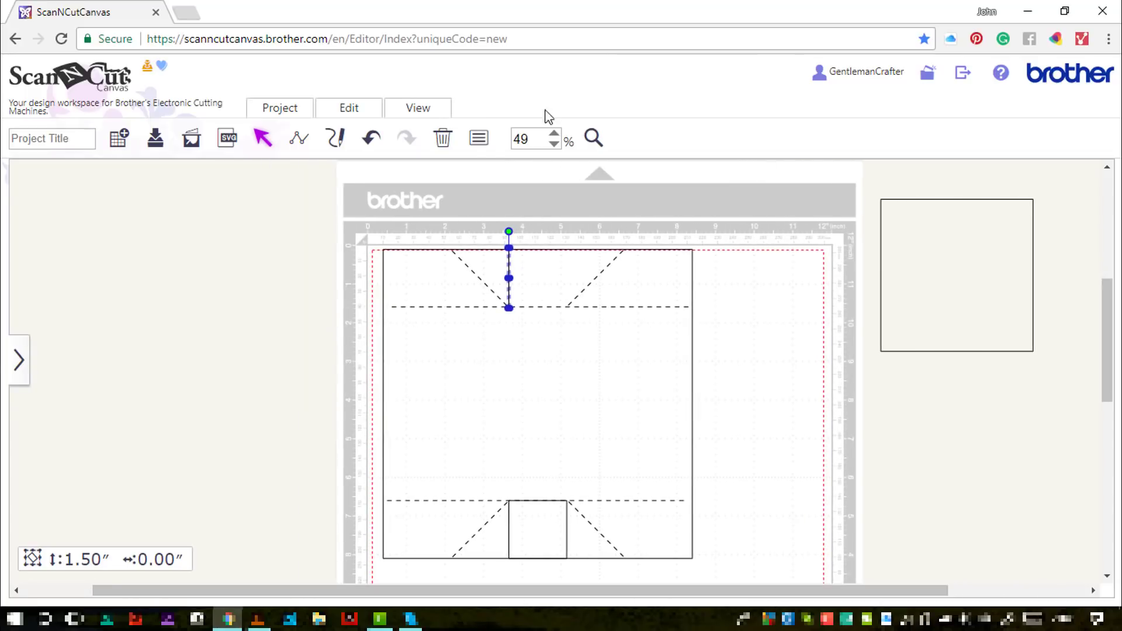
pyautogui.click(489, 141)
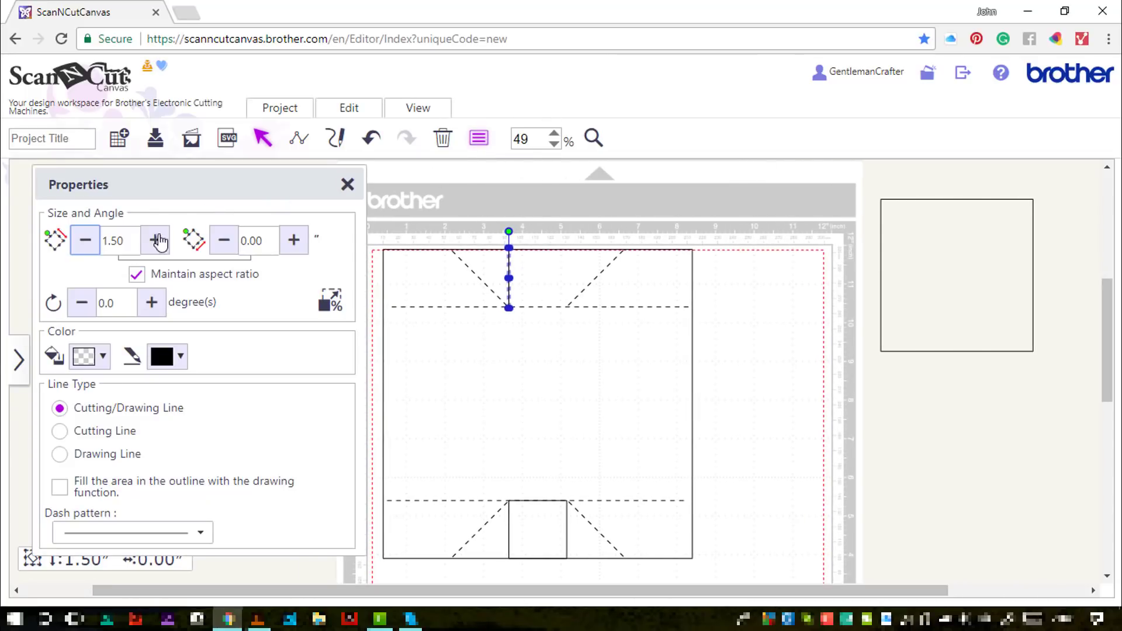
pyautogui.click(112, 240)
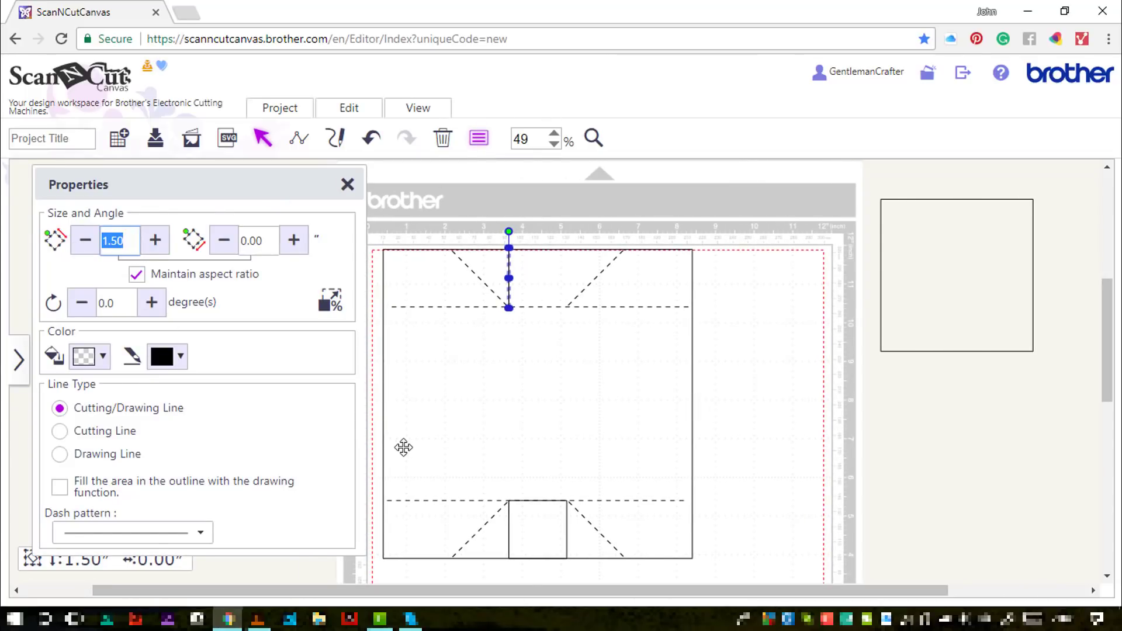
pyautogui.write('7.8')
pyautogui.press('Return')
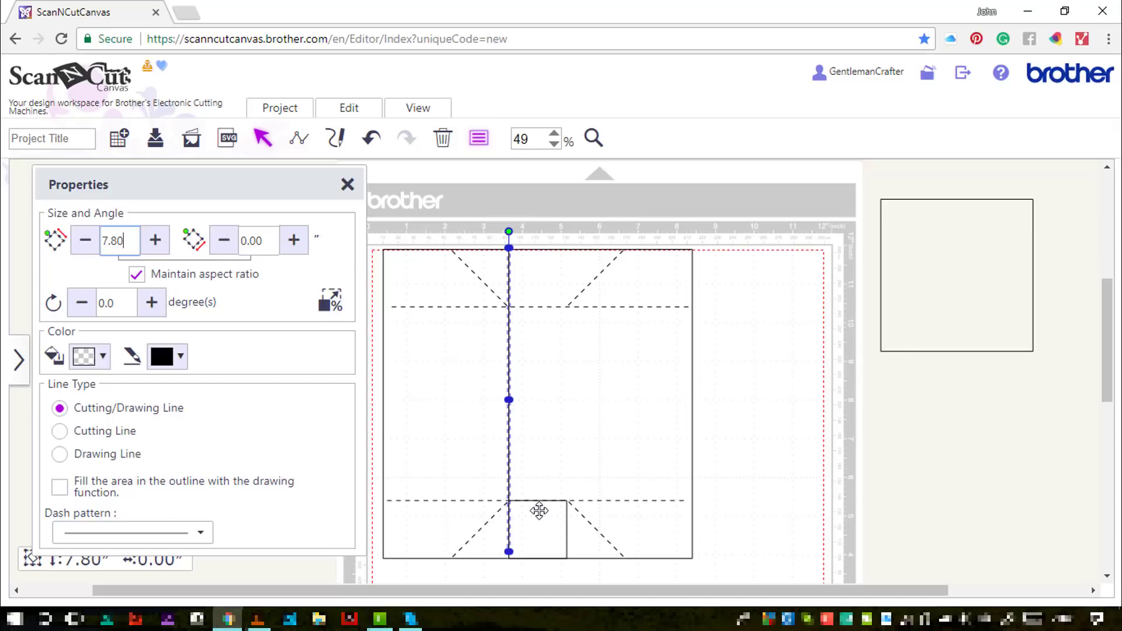
# Step: Reduce the lower 1.5-inch square to its right vertical edge by opening the path and deleting the extra points
pyautogui.click(549, 524)
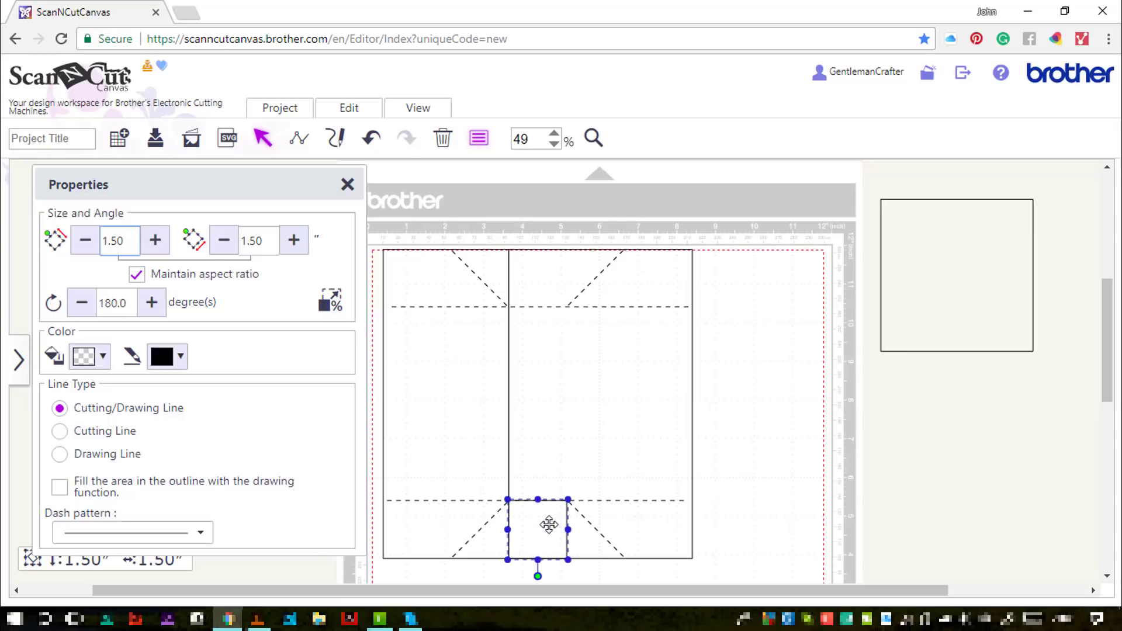
pyautogui.doubleClick(549, 524)
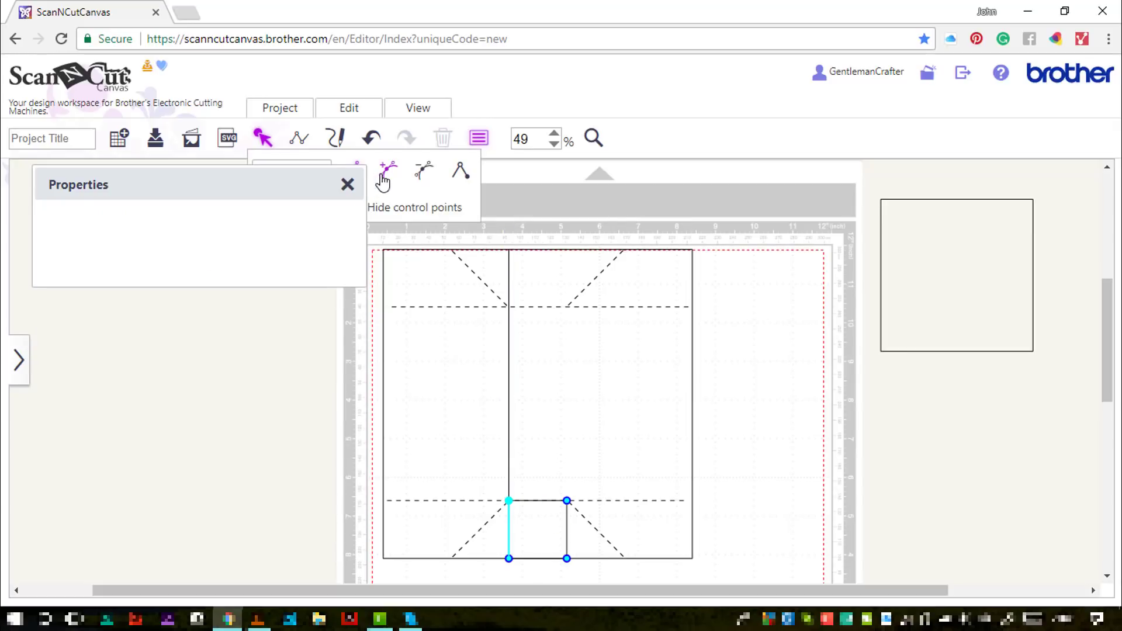
pyautogui.click(348, 186)
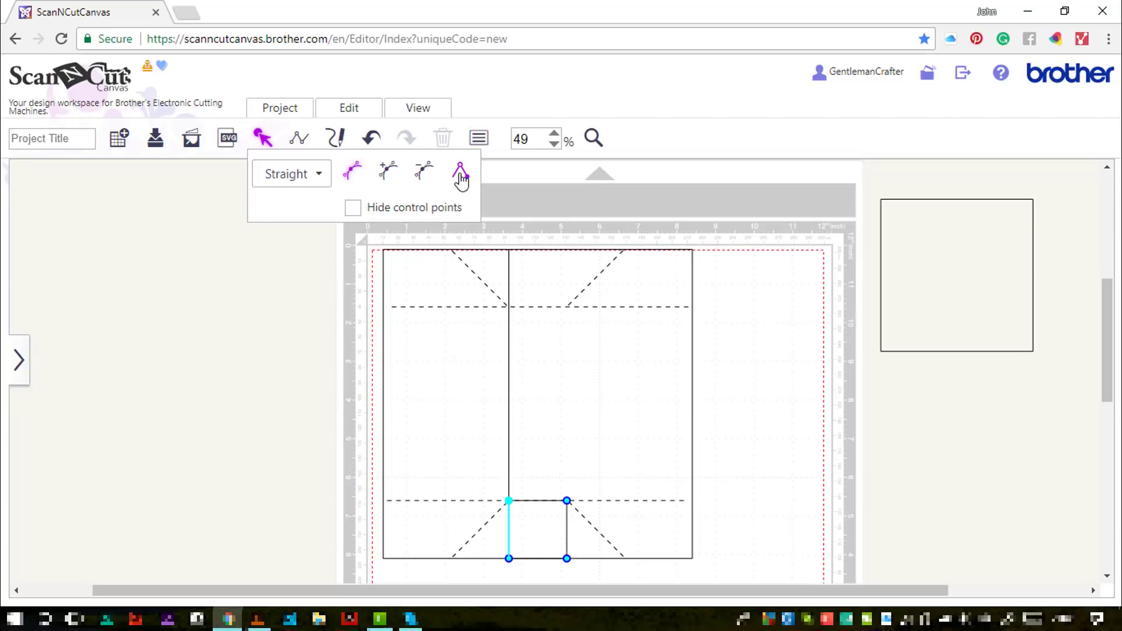
pyautogui.click(461, 175)
pyautogui.click(425, 176)
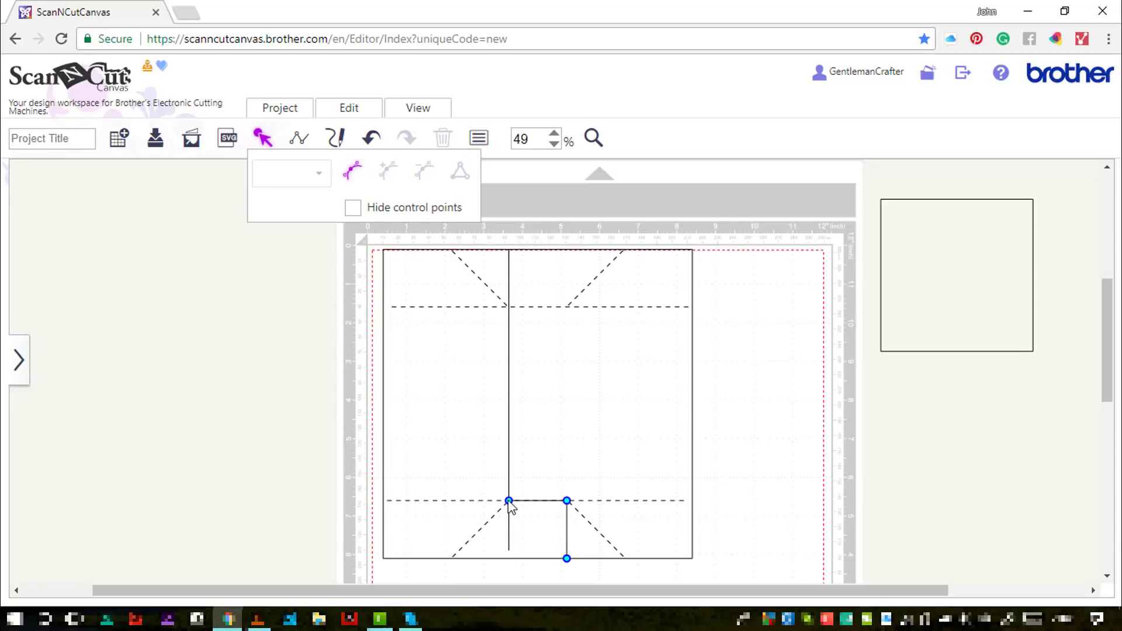
pyautogui.click(509, 501)
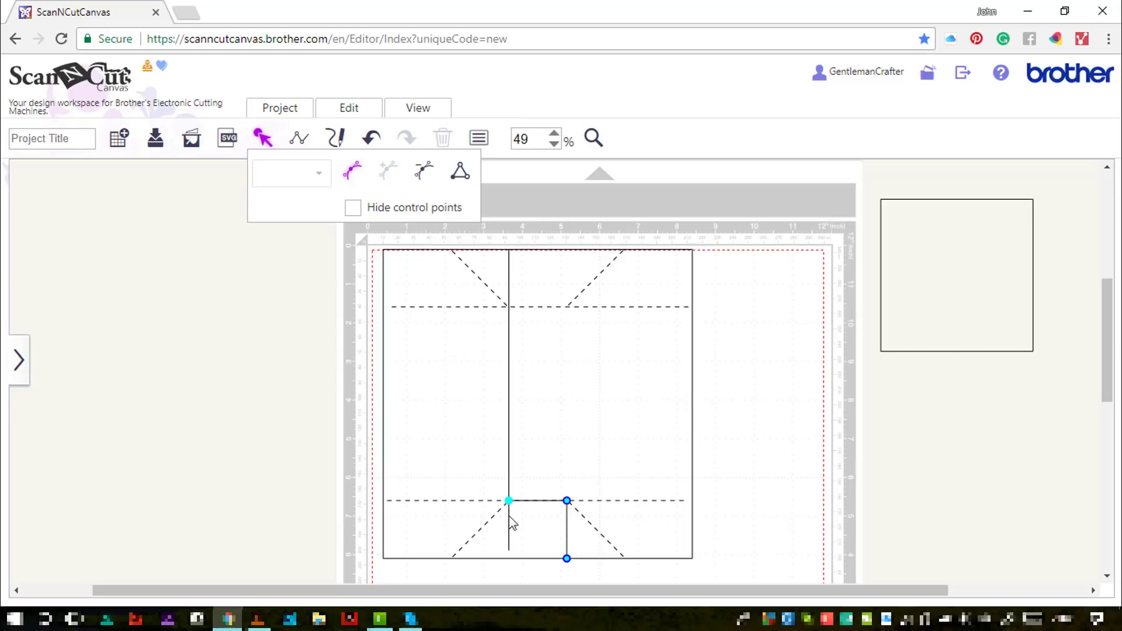
pyautogui.click(422, 176)
pyautogui.click(263, 141)
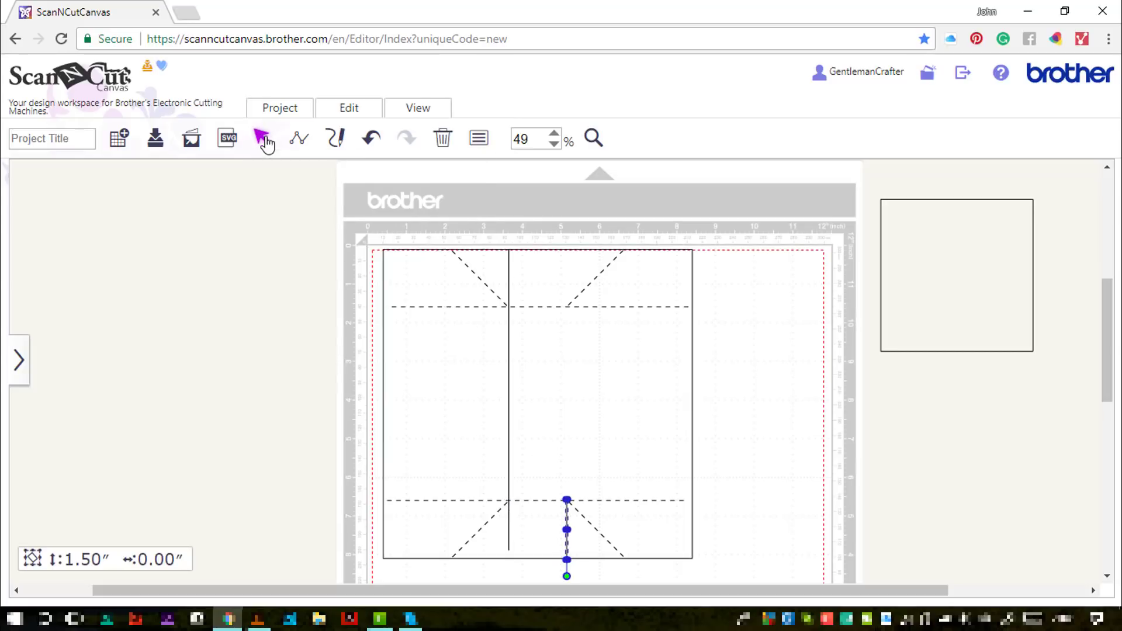
# Step: Set the right vertical line's length to 7.80 inches and give it the same dash pattern as the fold lines
pyautogui.click(479, 140)
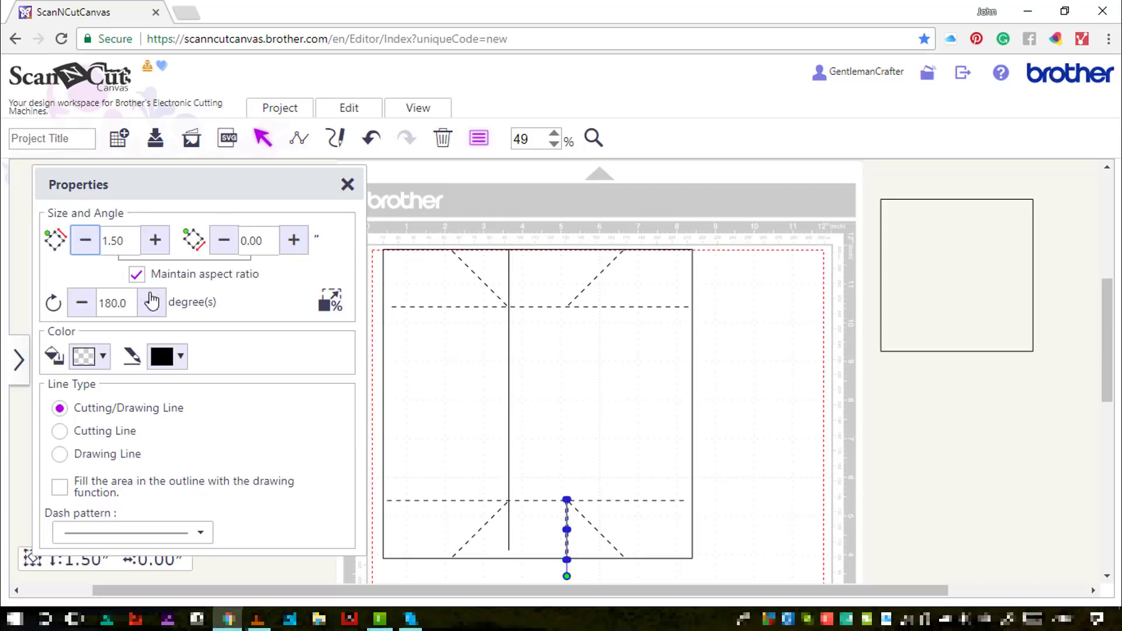
pyautogui.press('Tab')
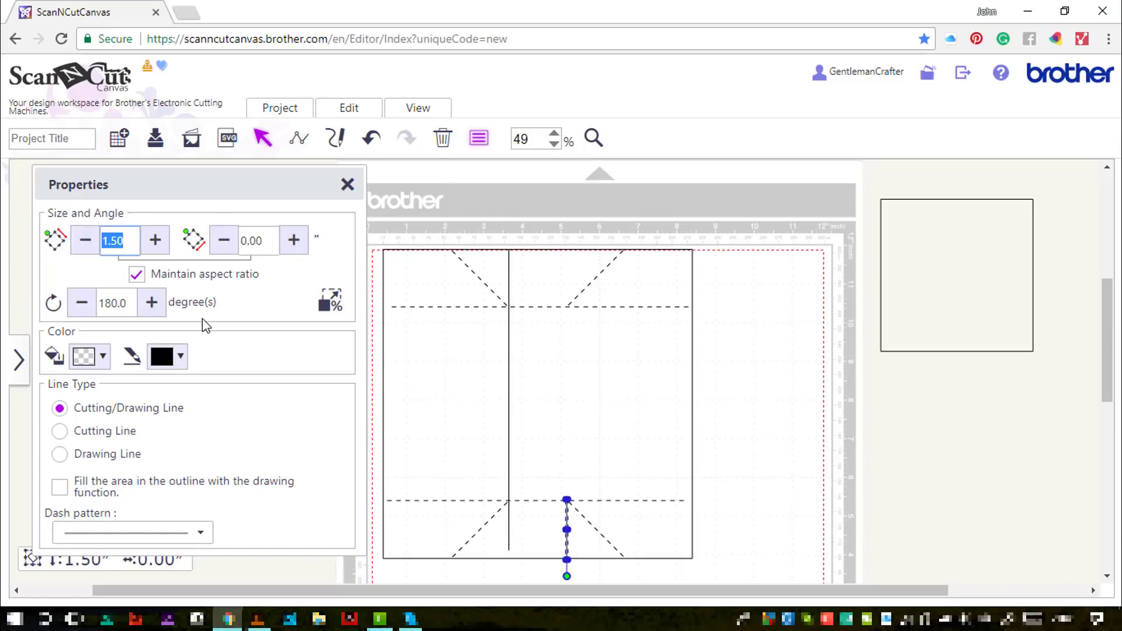
pyautogui.write('7.80')
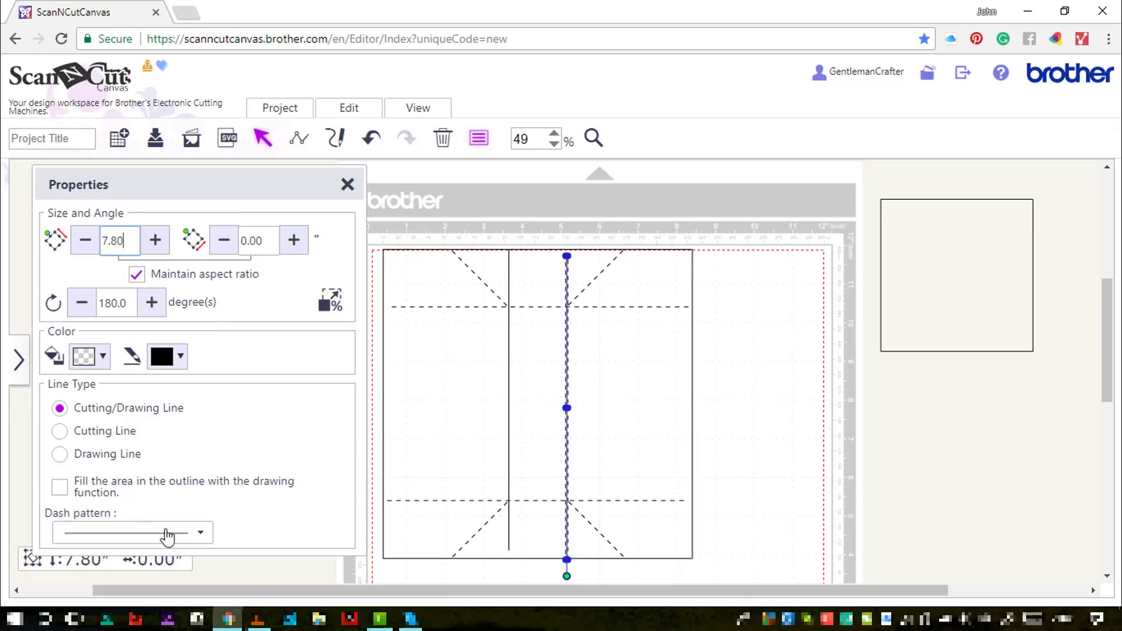
pyautogui.click(169, 533)
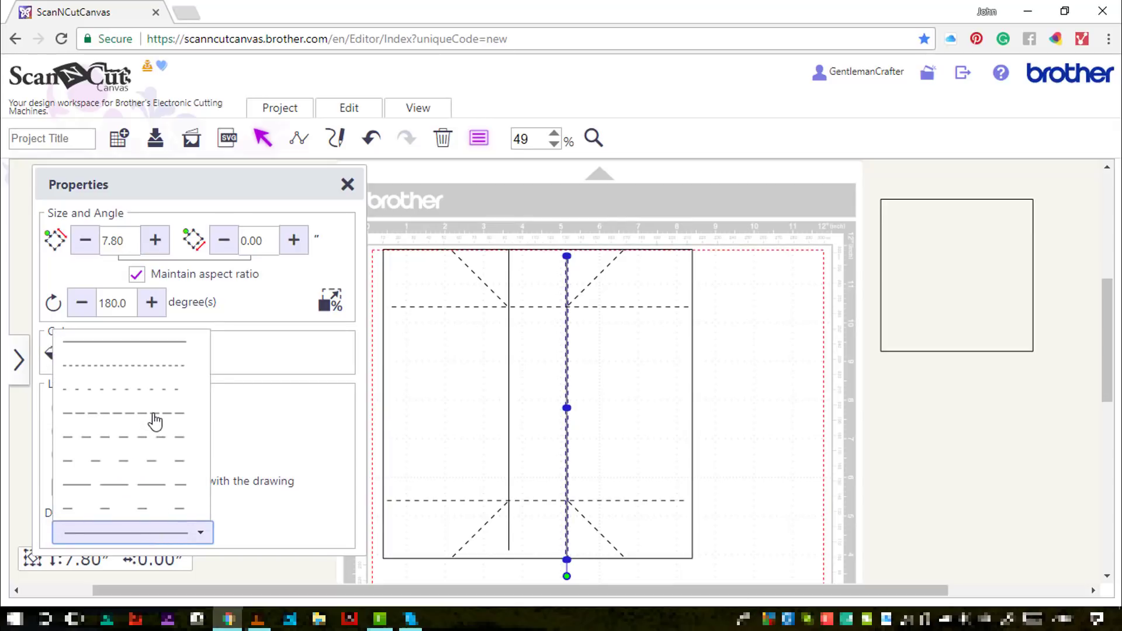
pyautogui.click(157, 438)
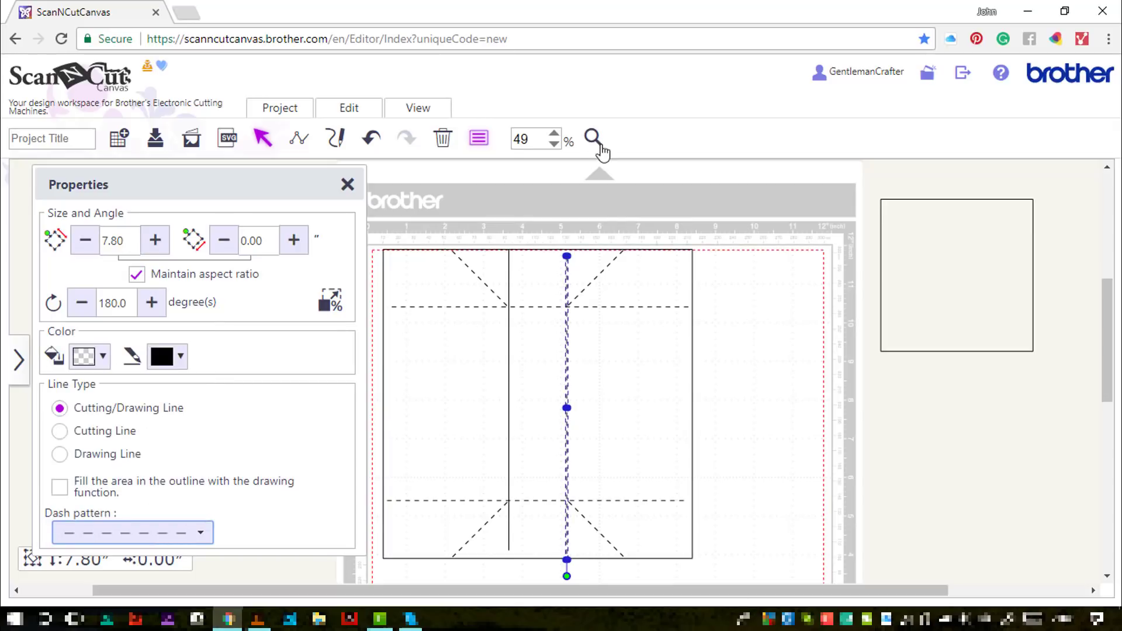
# Step: Apply the same dash pattern to the left vertical line
pyautogui.click(594, 138)
pyautogui.moveTo(497, 243); pyautogui.dragTo(589, 311)
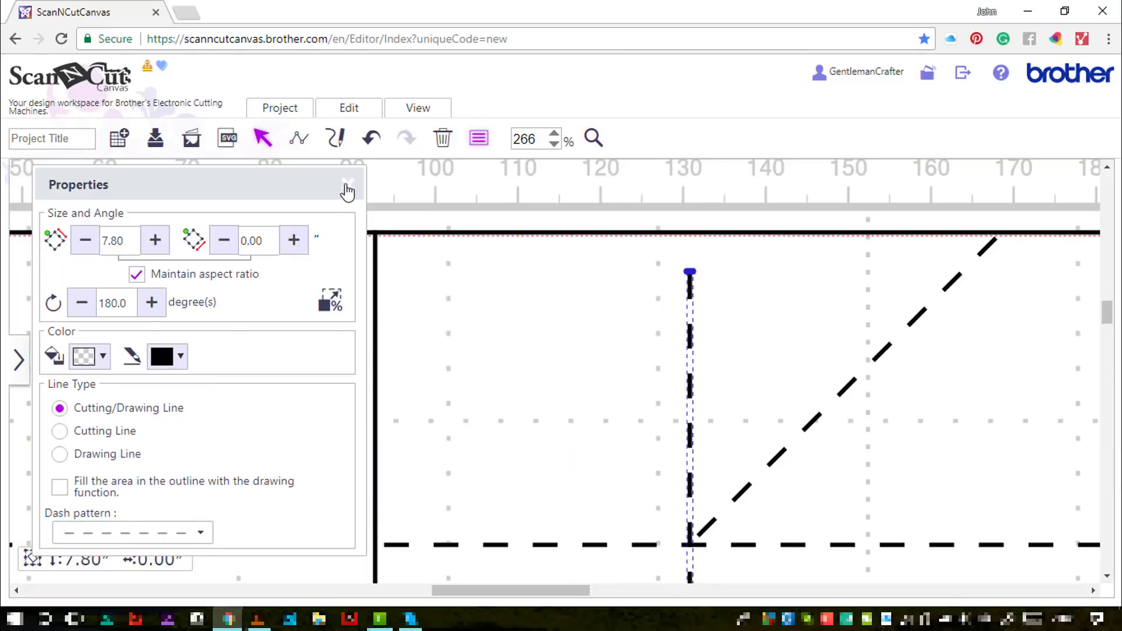
pyautogui.click(347, 184)
pyautogui.click(376, 265)
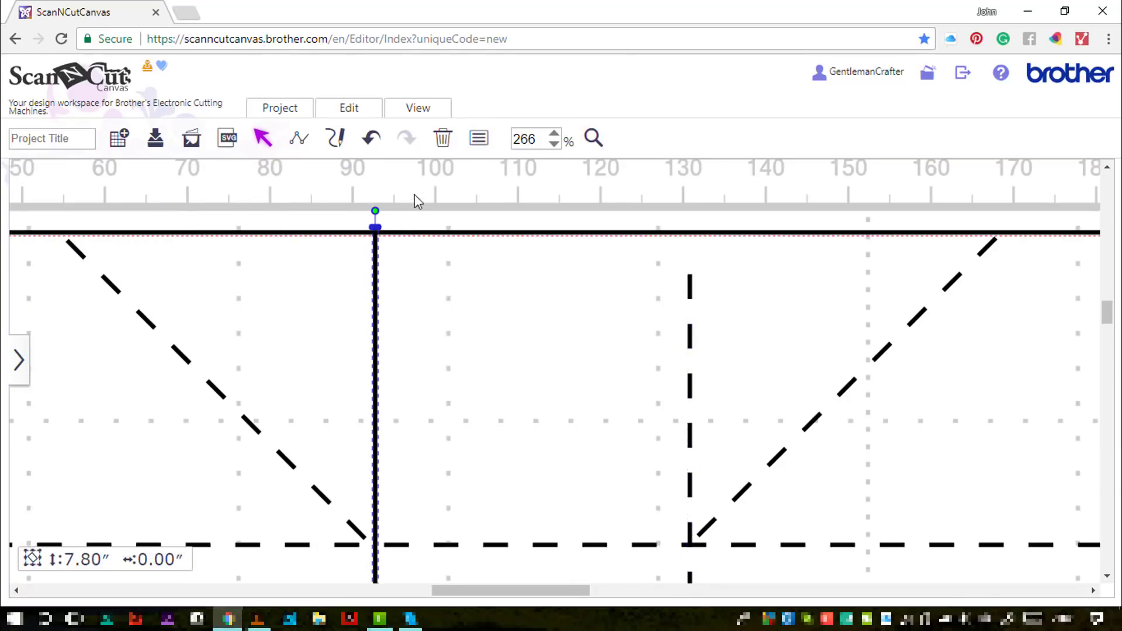
pyautogui.click(479, 138)
pyautogui.click(159, 529)
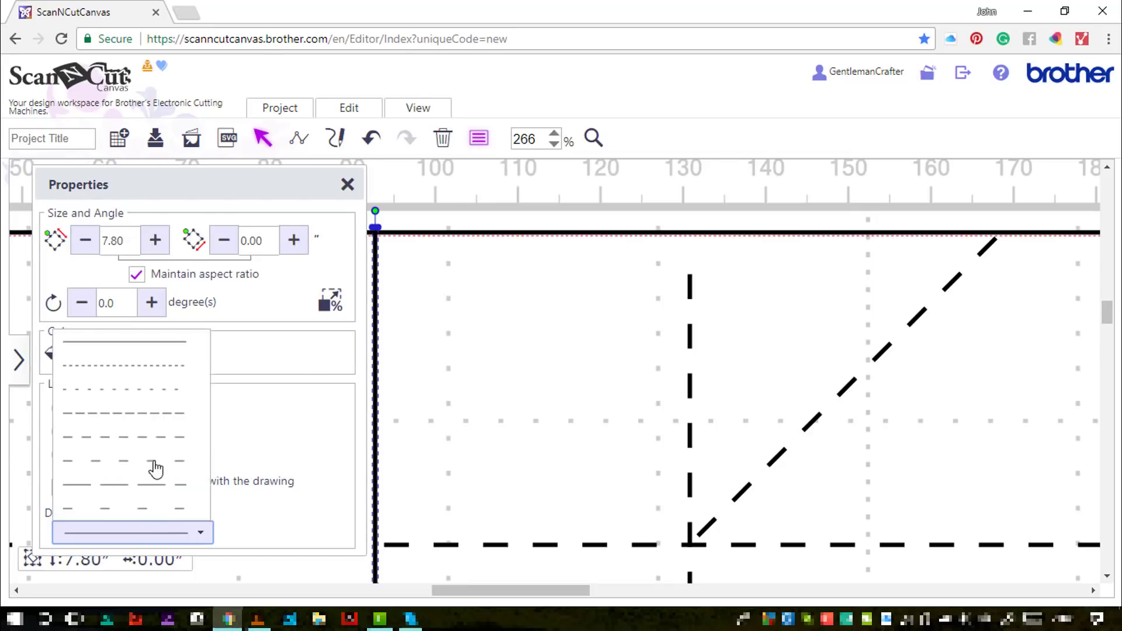
pyautogui.click(156, 440)
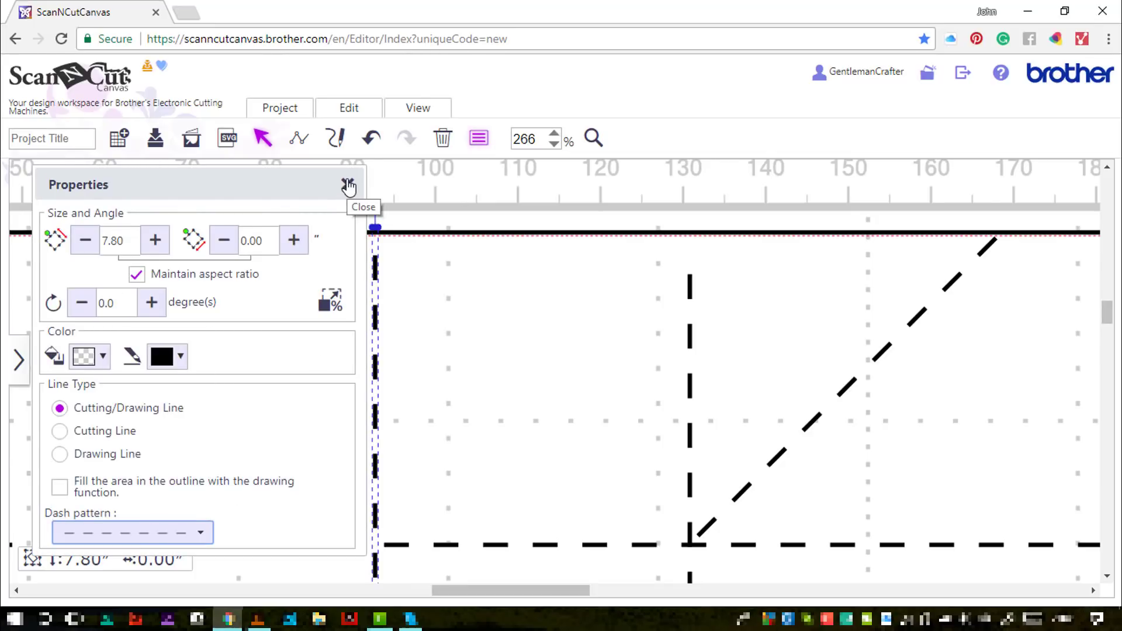
pyautogui.click(348, 187)
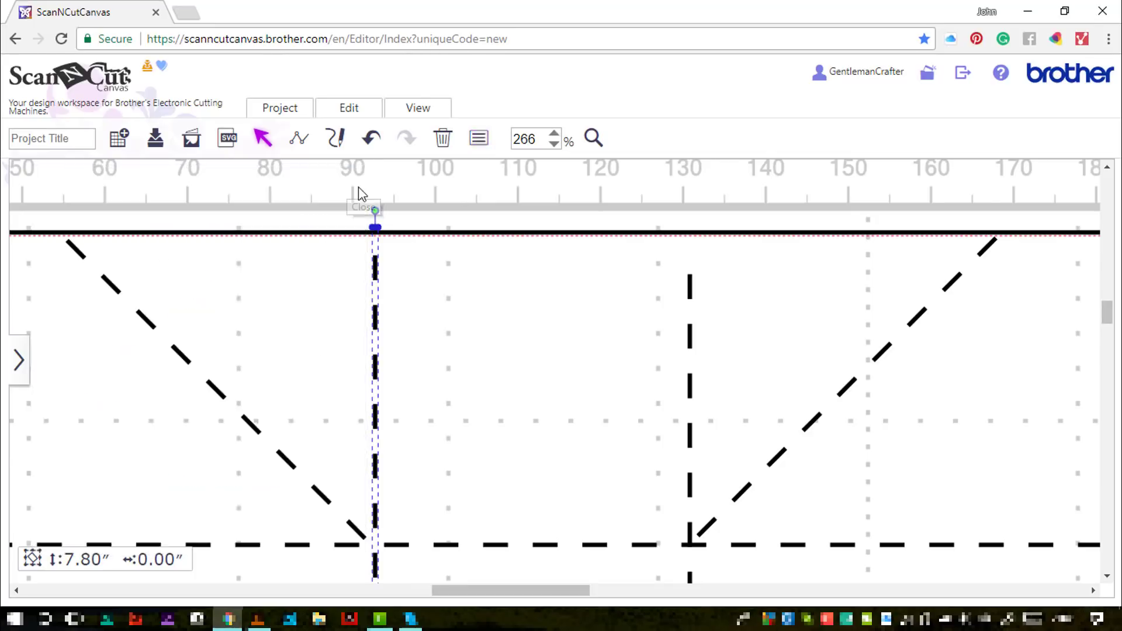
# Step: Select both dashed vertical lines and align their midpoints at the same height
pyautogui.keyDown('shift'); pyautogui.click(688, 286); pyautogui.keyUp('shift')
pyautogui.click(378, 119)
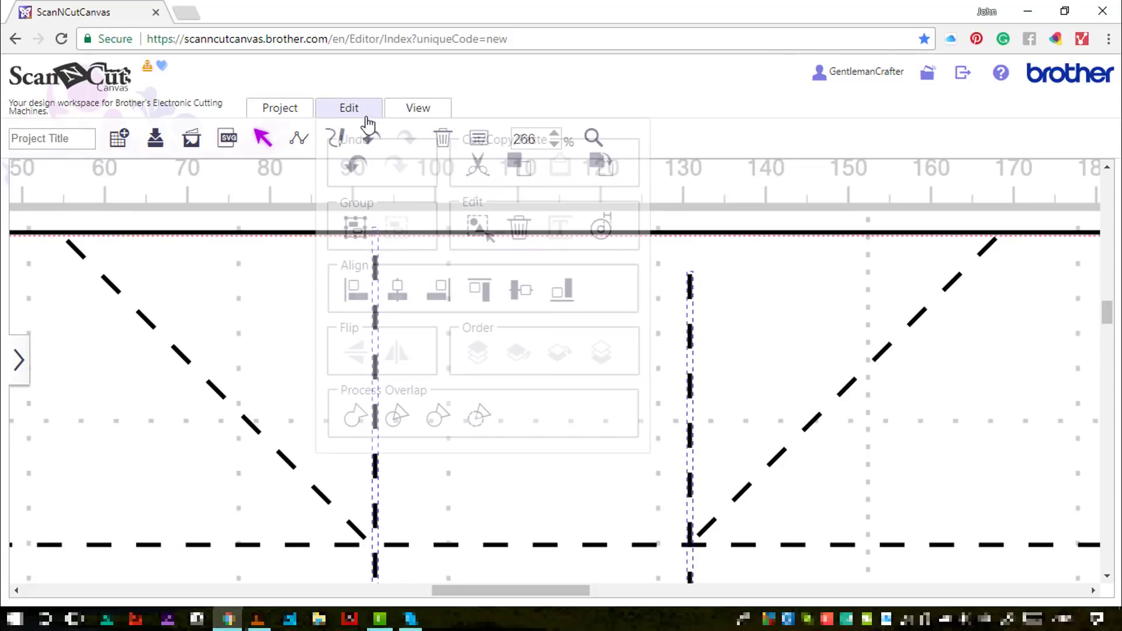
pyautogui.click(522, 291)
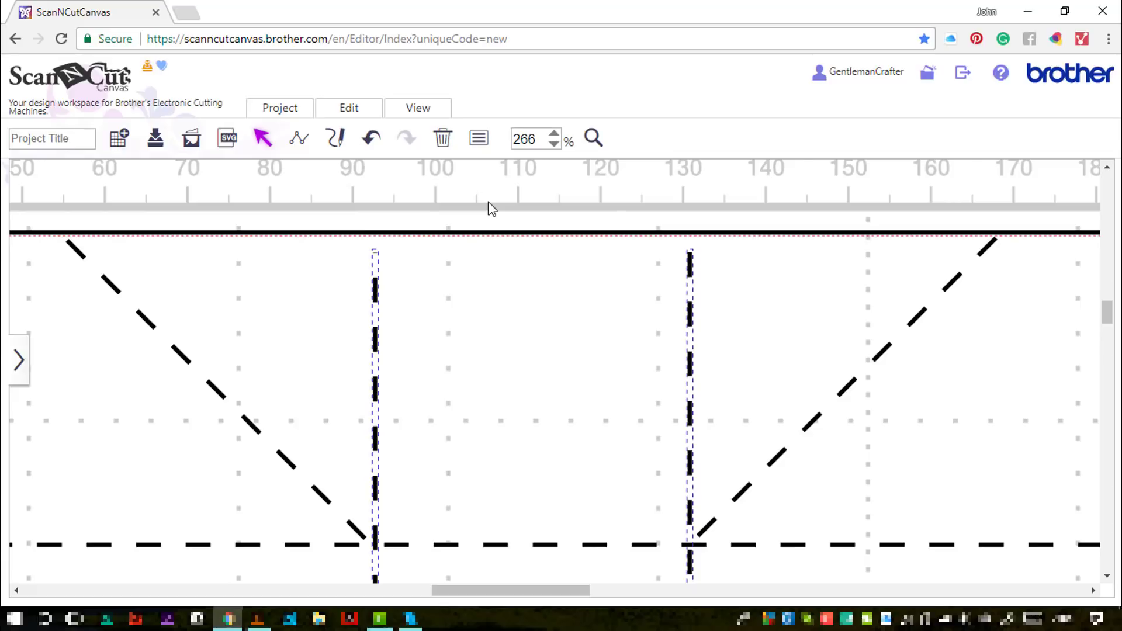
# Step: Check both ends of the two dashed vertical lines and duplicate the right one
pyautogui.scroll(-2, 1107, 327)
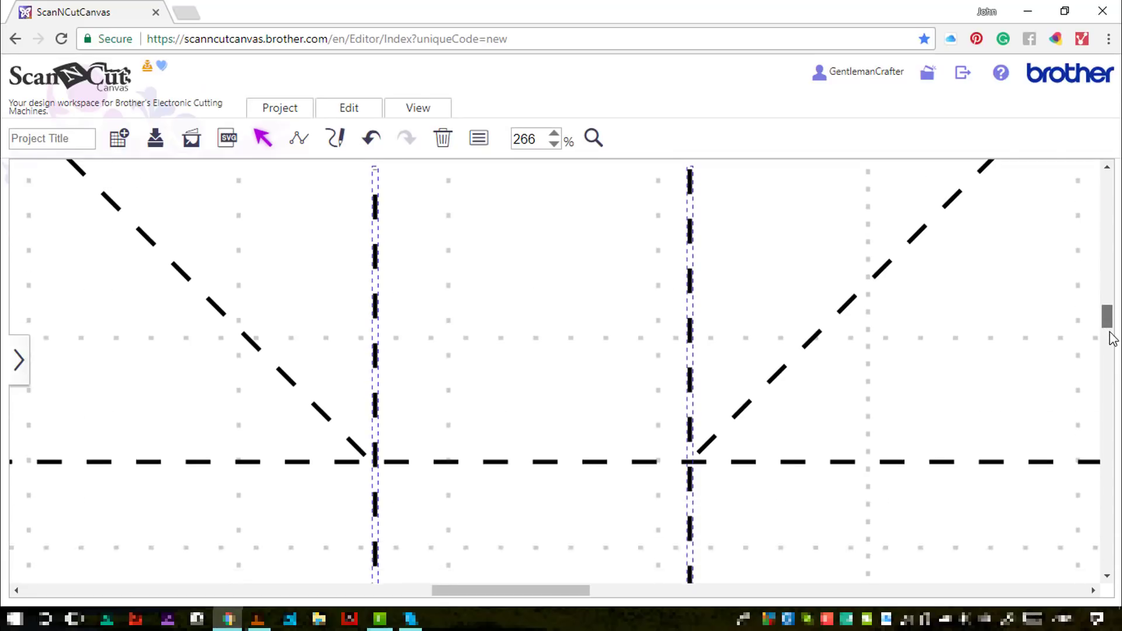
pyautogui.moveTo(1110, 333); pyautogui.dragTo(1113, 403)
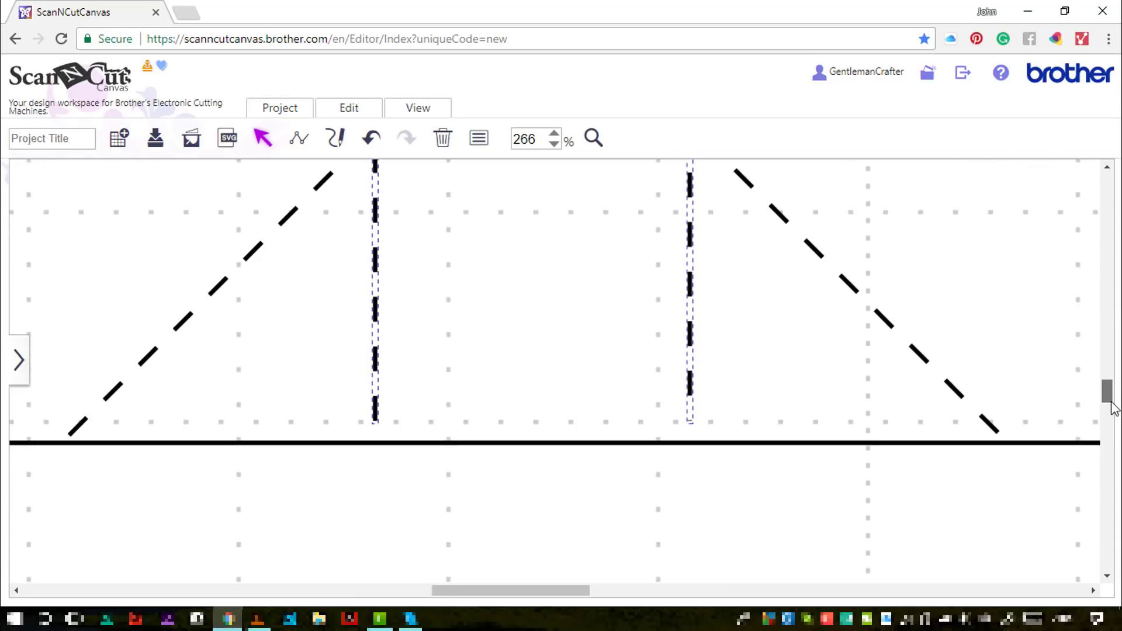
pyautogui.click(416, 110)
pyautogui.click(433, 202)
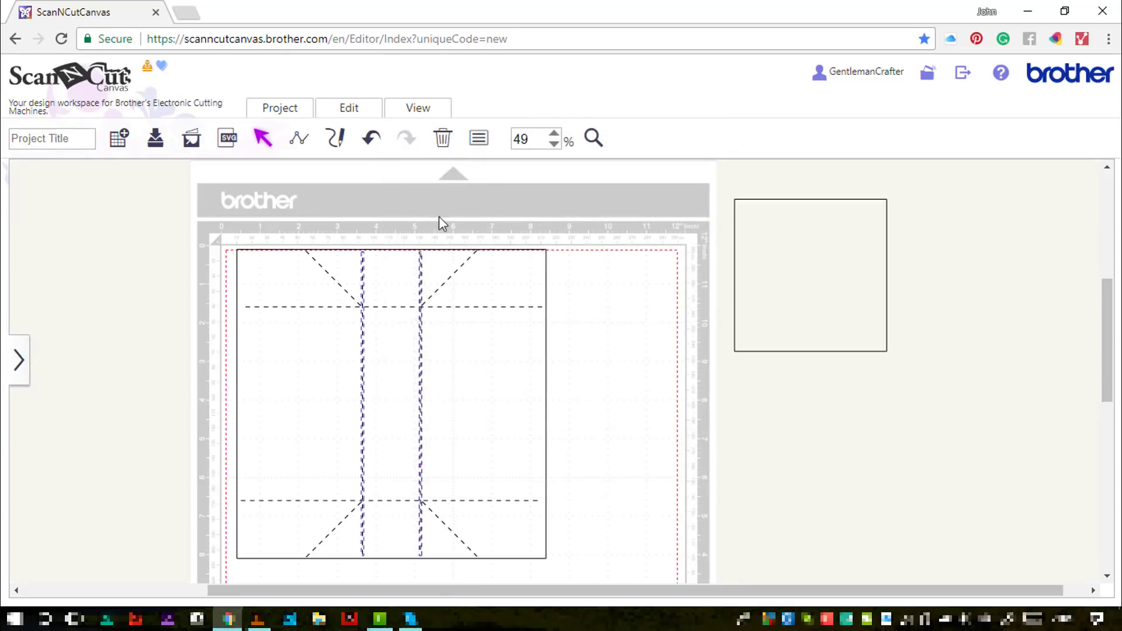
pyautogui.click(621, 332)
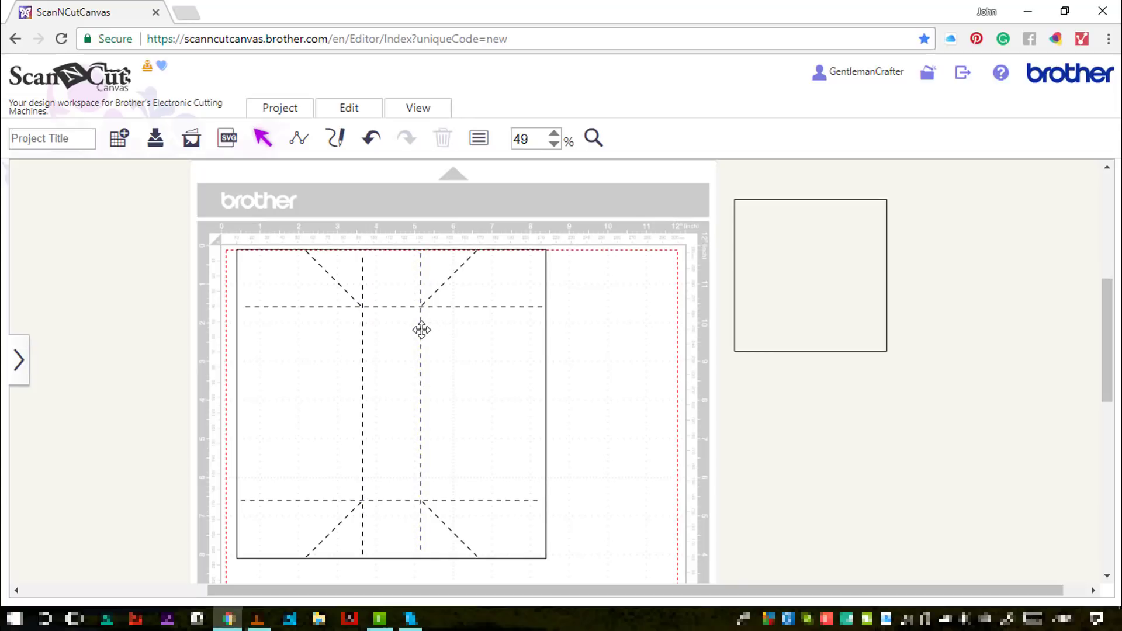
pyautogui.click(421, 330)
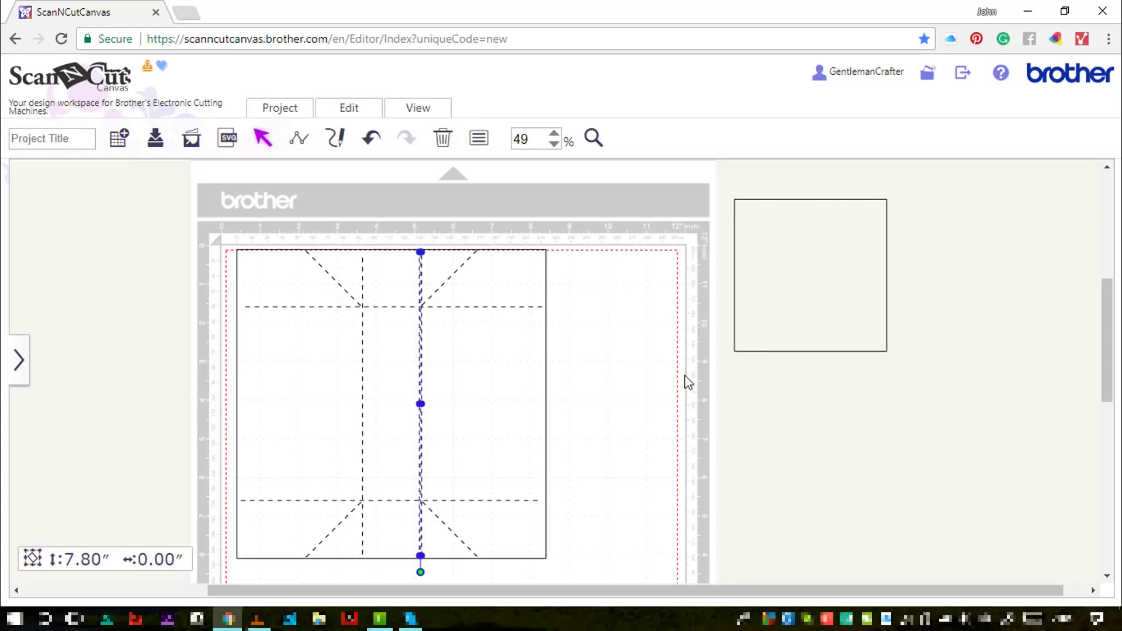
pyautogui.hotkey('ctrl', 'v')
pyautogui.press('d')
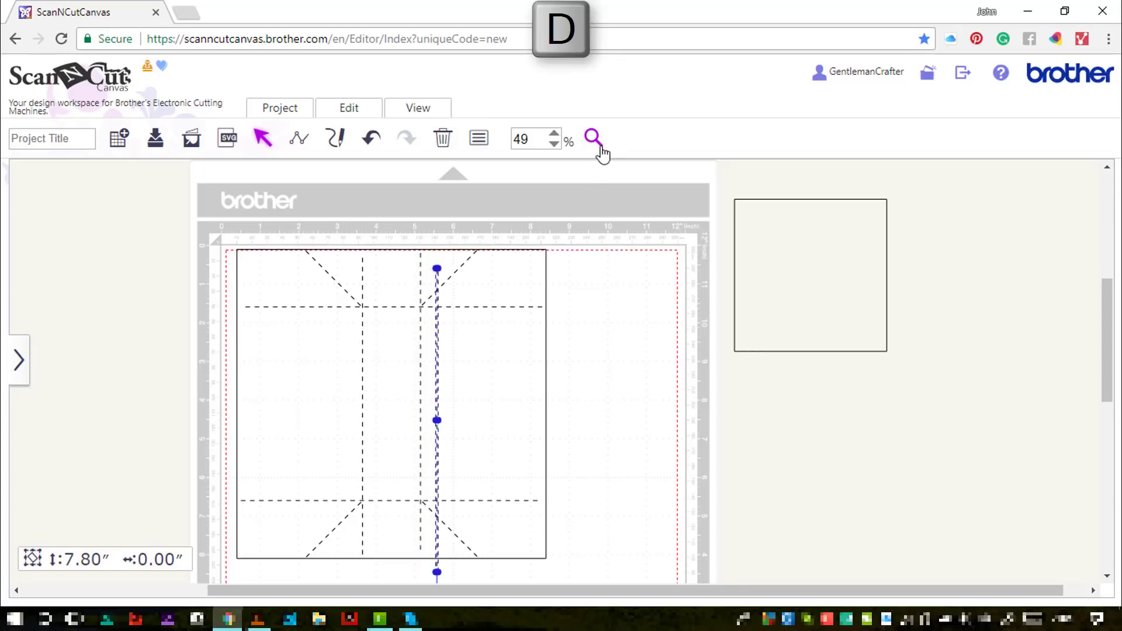
# Step: Move the copied dashed line to about 188 mm on the ruler, near the large square's right edge
pyautogui.click(595, 141)
pyautogui.moveTo(411, 240); pyautogui.dragTo(554, 325)
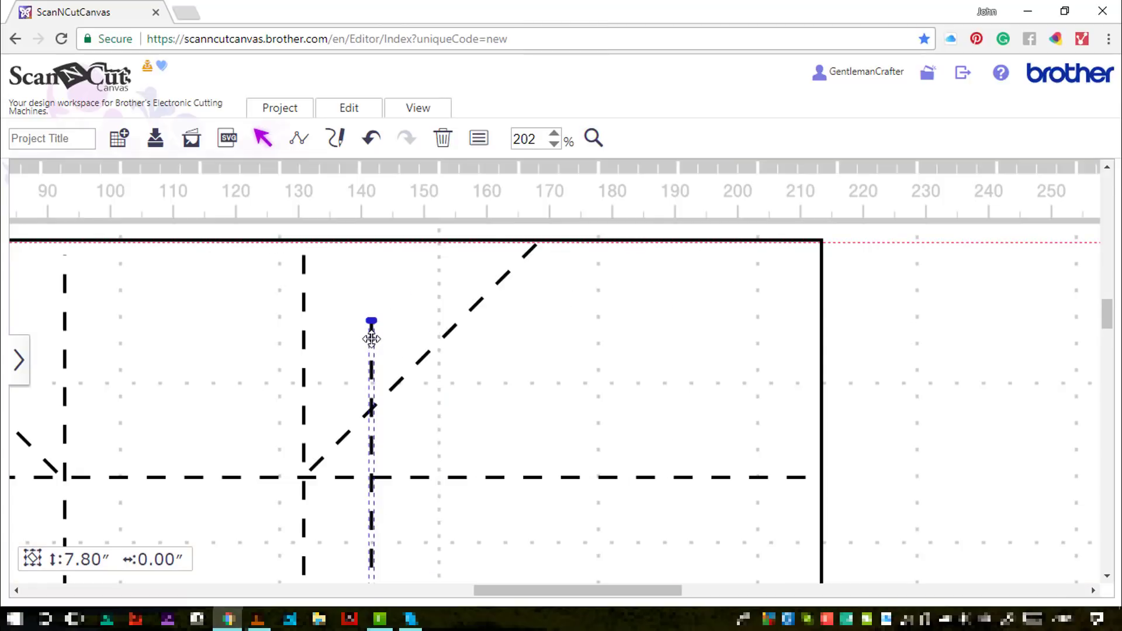
pyautogui.moveTo(372, 339); pyautogui.dragTo(749, 265)
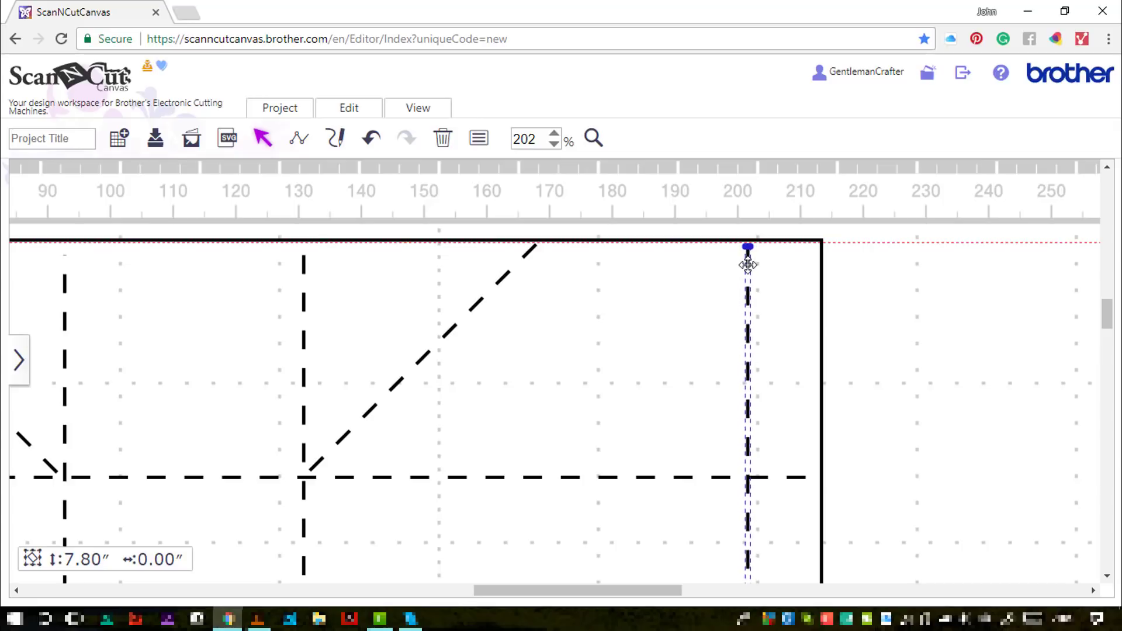
pyautogui.moveTo(746, 261); pyautogui.dragTo(661, 271)
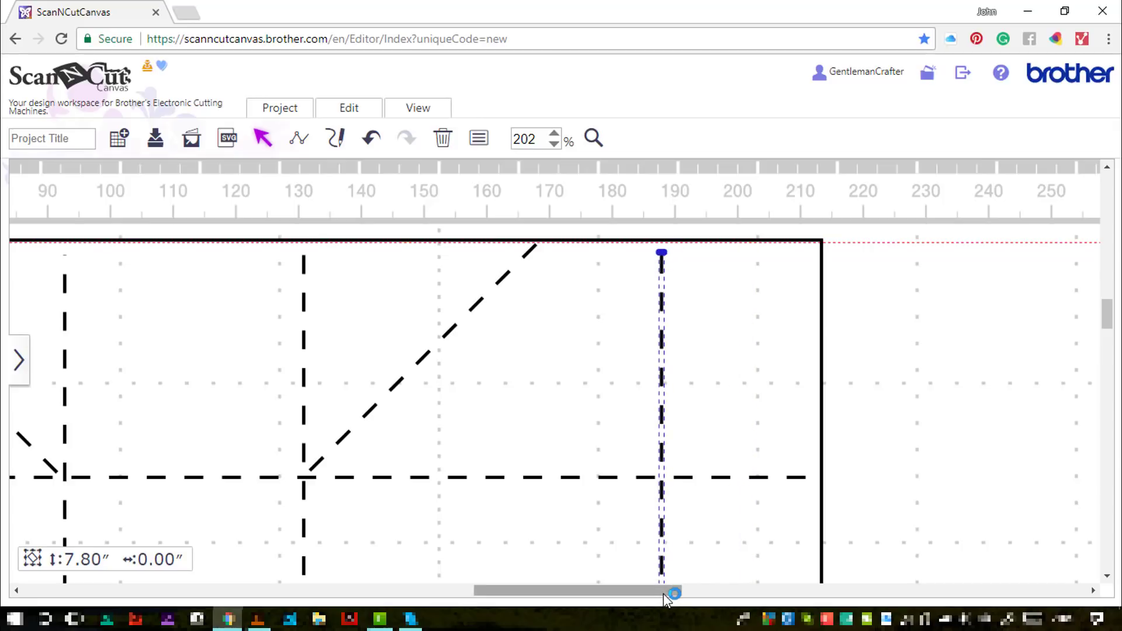
# Step: Resize the spare square beside the mat to 1.00 inch with its aspect ratio maintained
pyautogui.moveTo(671, 591); pyautogui.dragTo(856, 597)
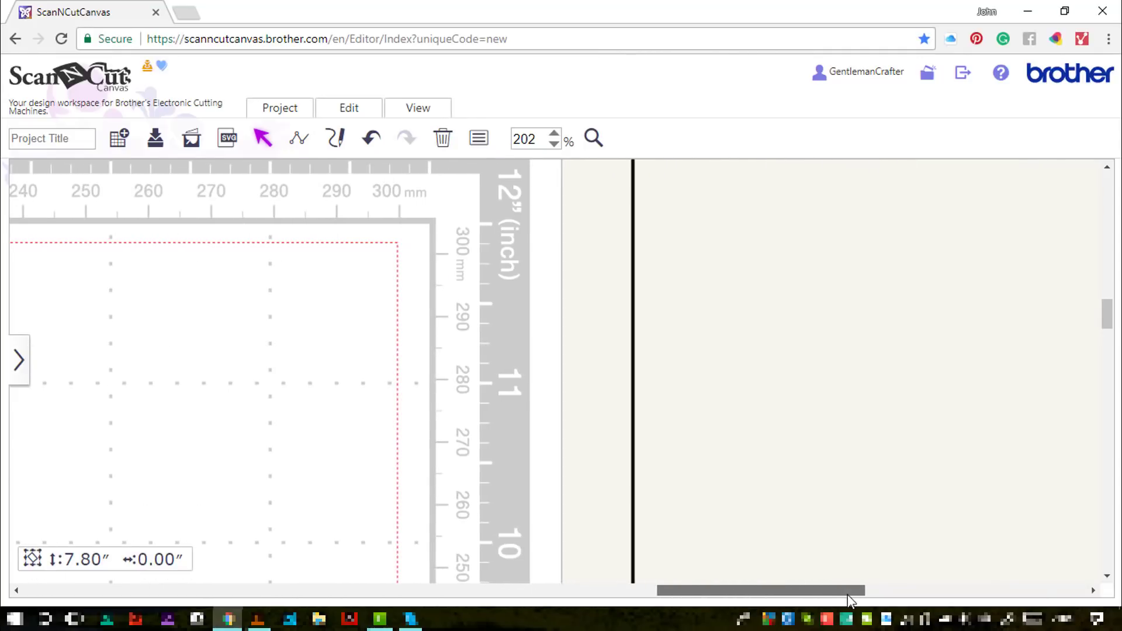
pyautogui.click(480, 139)
pyautogui.doubleClick(124, 244)
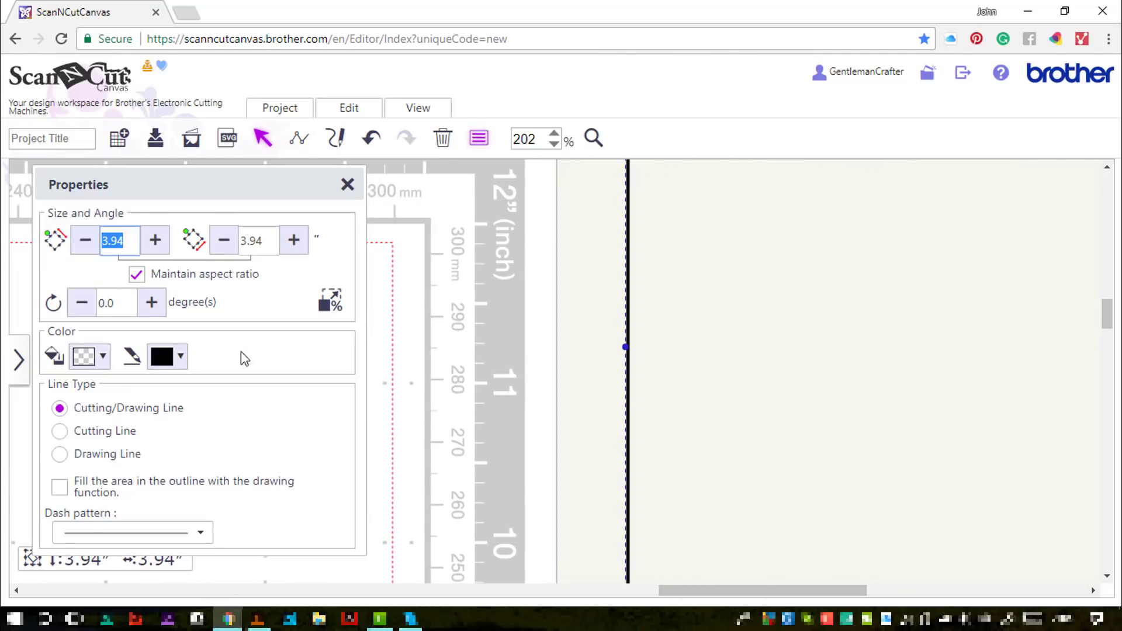
pyautogui.write('1')
pyautogui.press('Return')
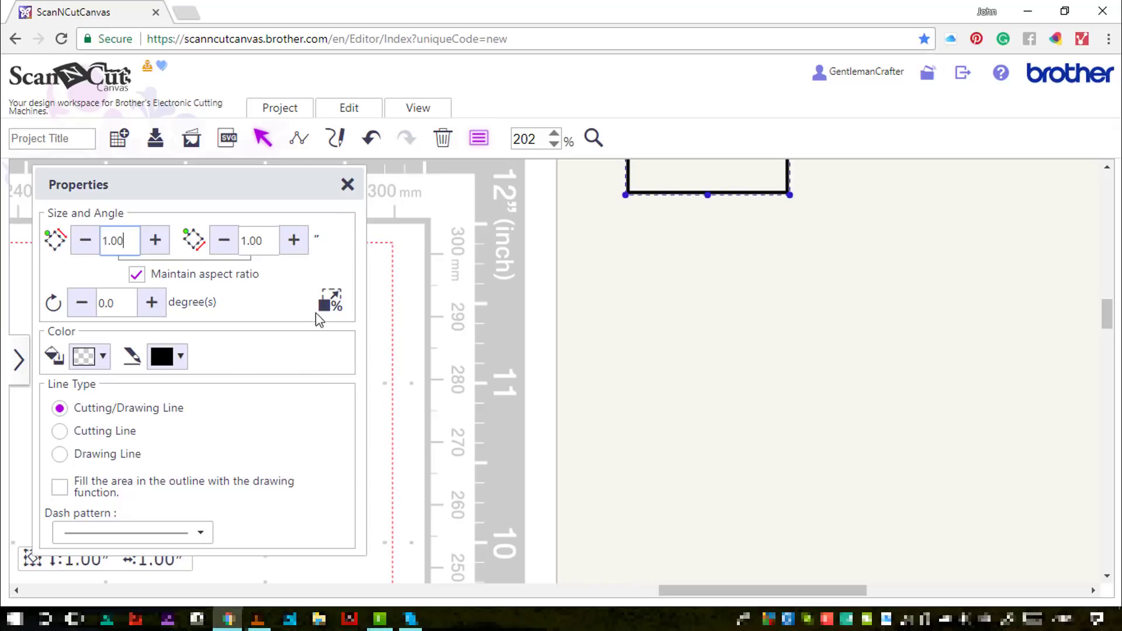
pyautogui.click(347, 185)
# Step: Move the 1-inch square onto the mat and fit it into the large square's upper-right corner
pyautogui.moveTo(756, 178); pyautogui.dragTo(201, 390)
pyautogui.moveTo(793, 591); pyautogui.dragTo(674, 592)
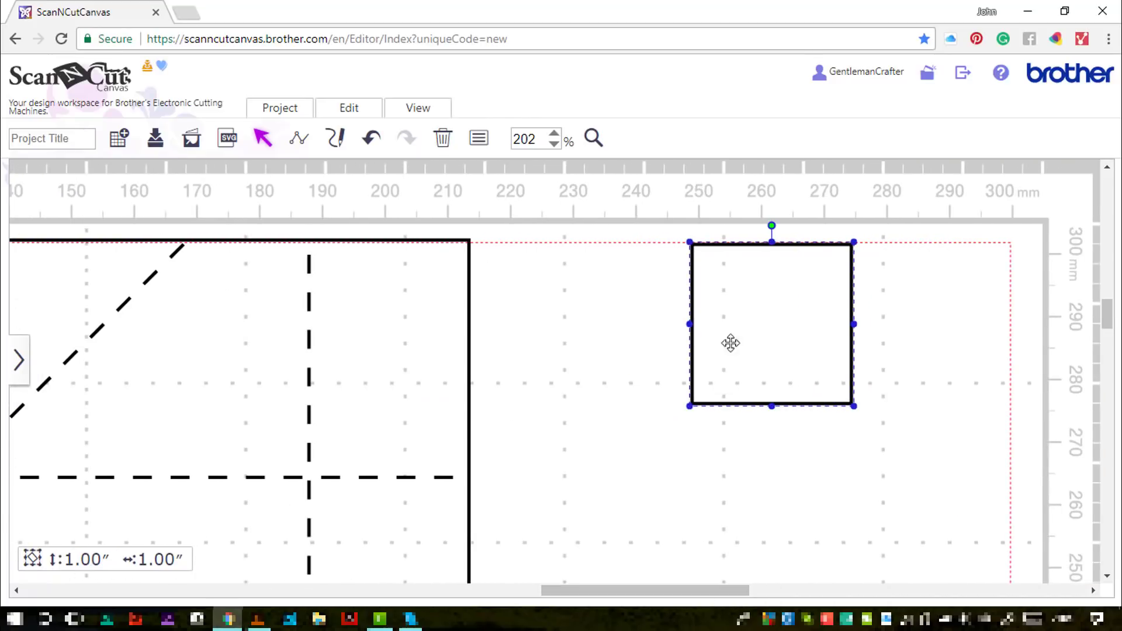
pyautogui.moveTo(729, 340); pyautogui.dragTo(384, 328)
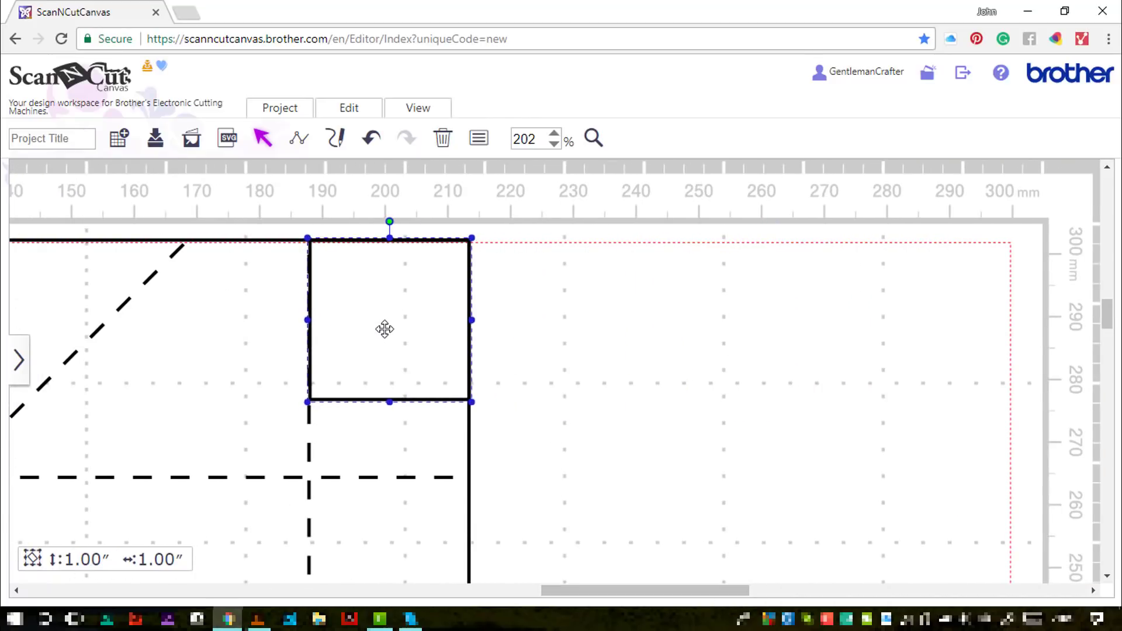
# Step: Nudge the new dashed vertical line right to line up with the 1-inch square's left edge
pyautogui.click(309, 451)
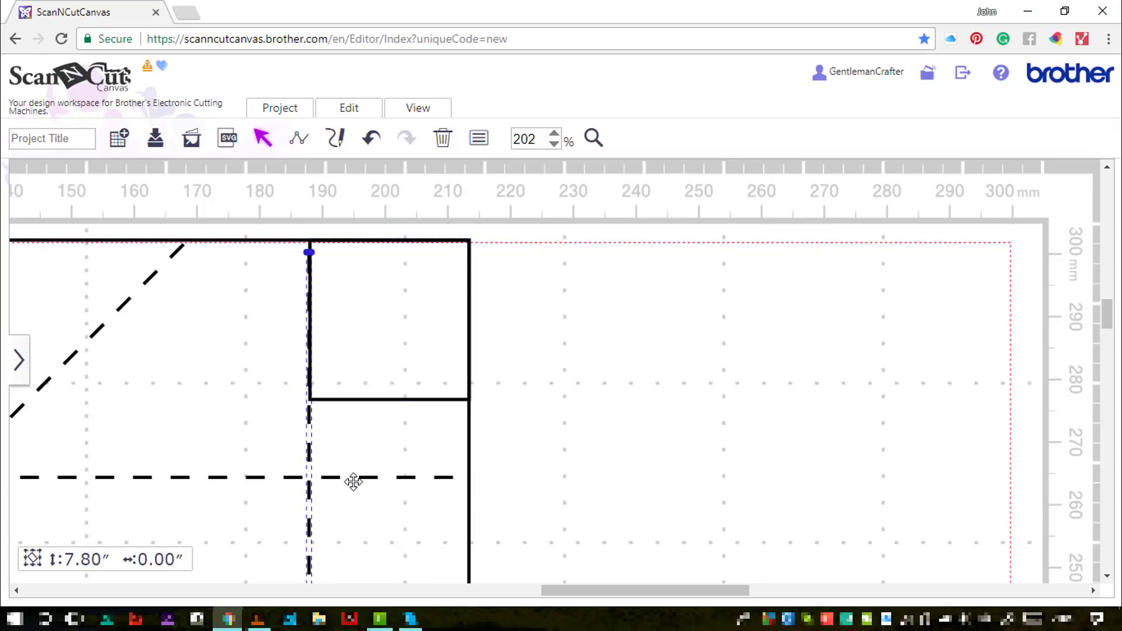
pyautogui.press('Right')
pyautogui.click(612, 407)
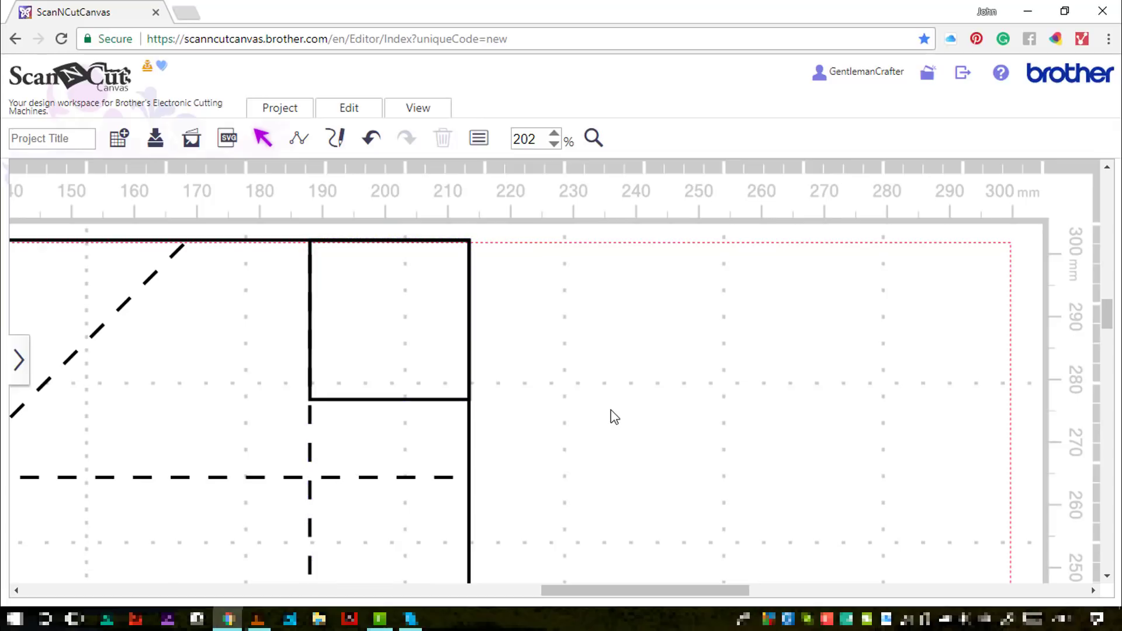
# Step: Move the 1-inch square across to the large square's upper-left corner
pyautogui.click(310, 455)
pyautogui.click(382, 302)
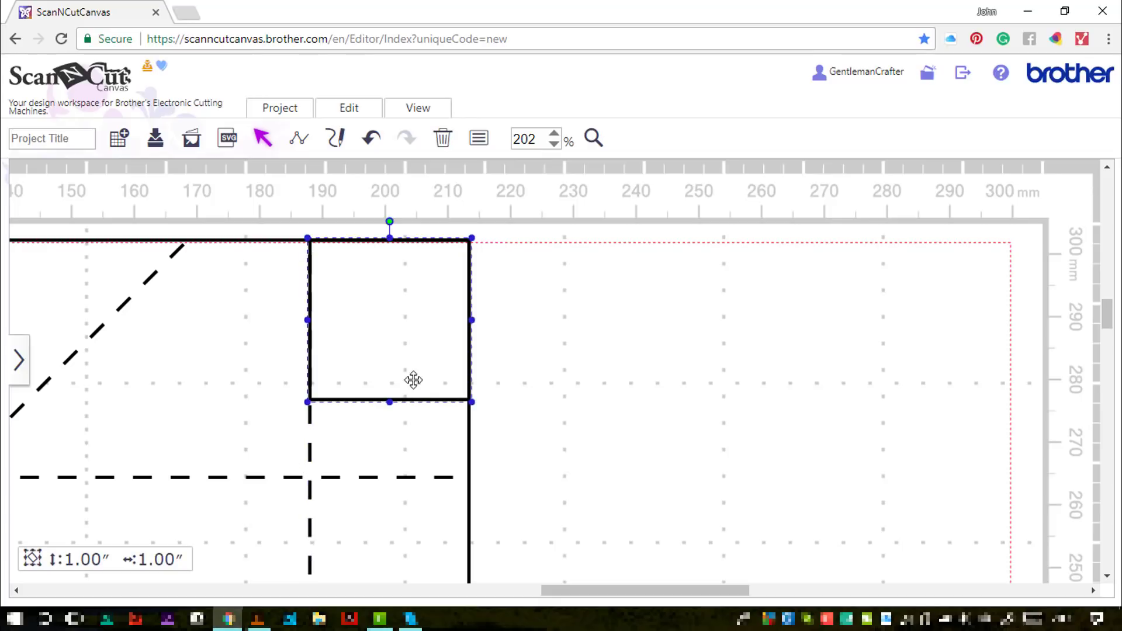
pyautogui.click(413, 113)
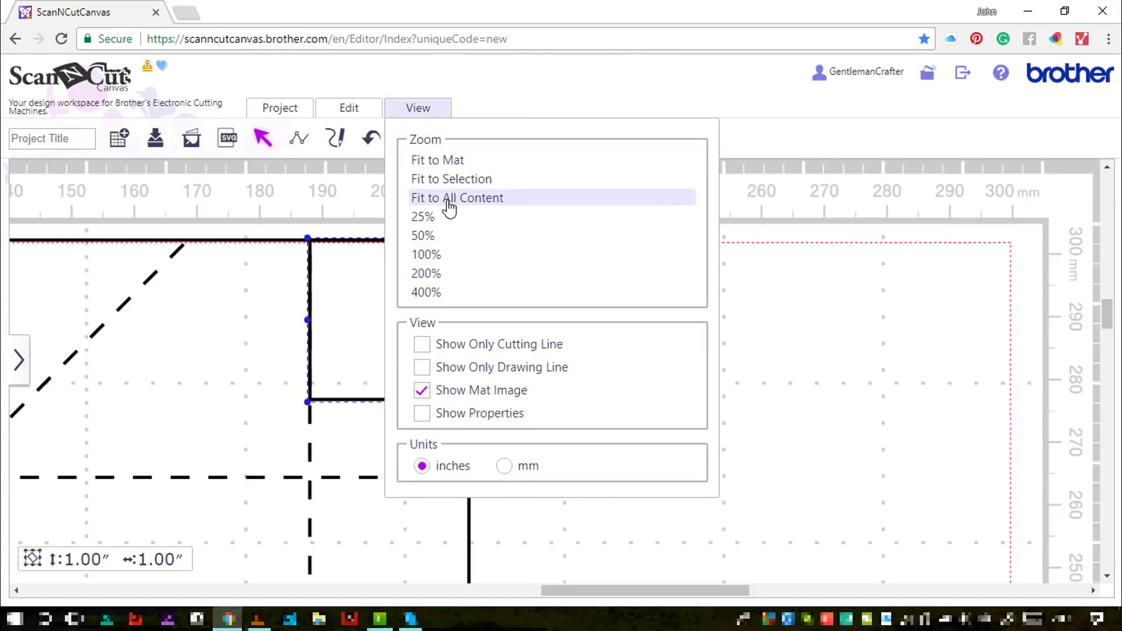
pyautogui.click(449, 199)
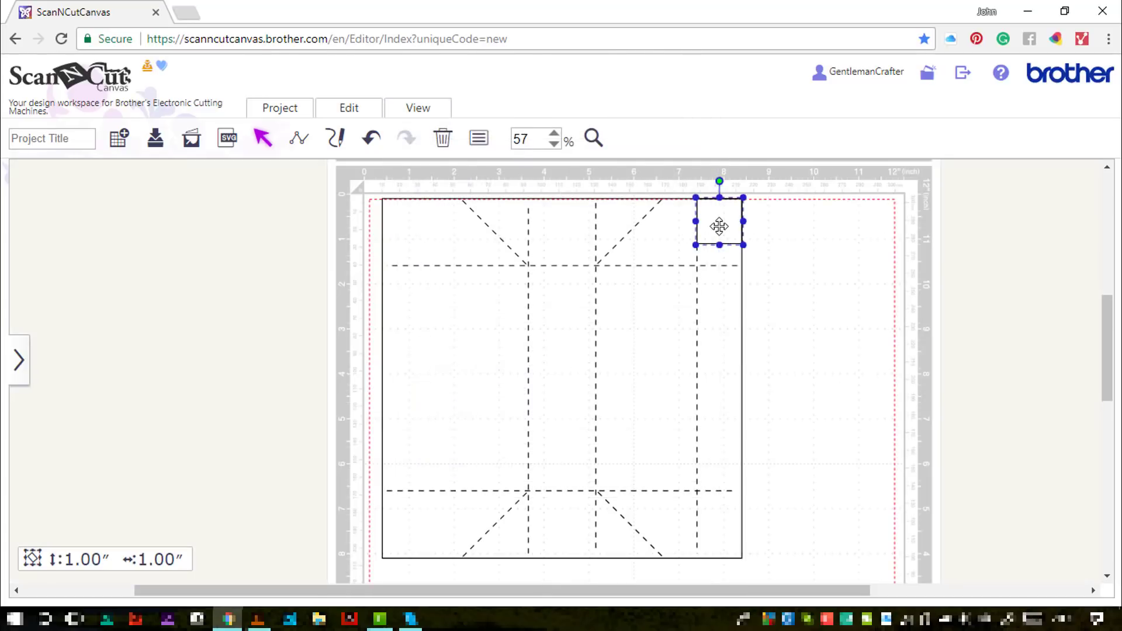
pyautogui.moveTo(720, 227); pyautogui.dragTo(407, 227)
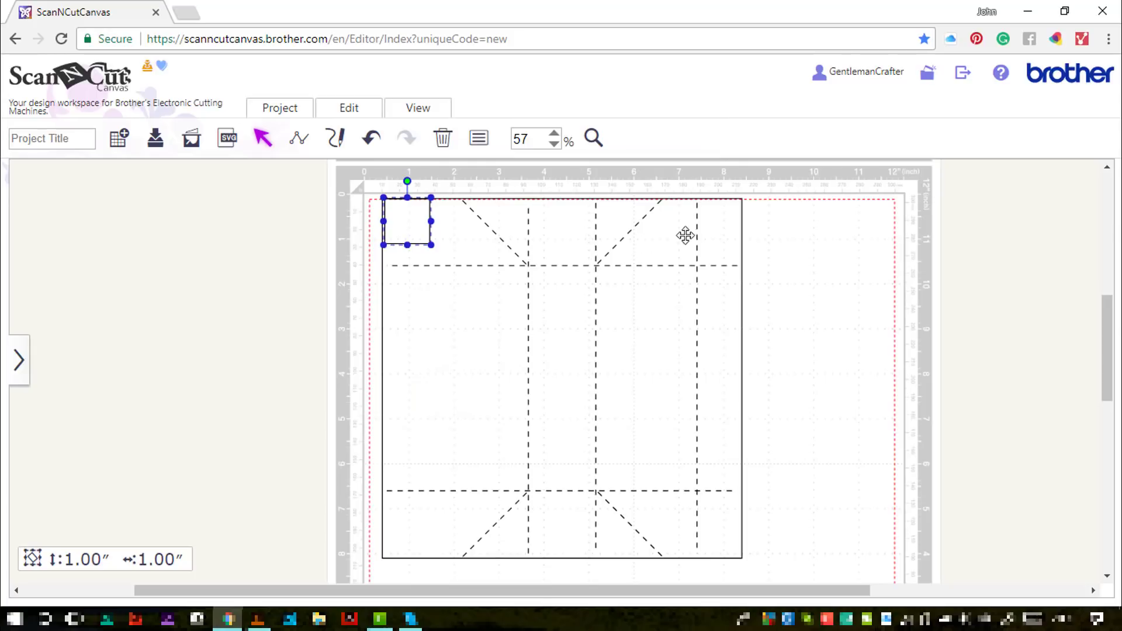
# Step: Duplicate the dashed vertical line near the large square's right edge
pyautogui.click(695, 222)
pyautogui.click(592, 139)
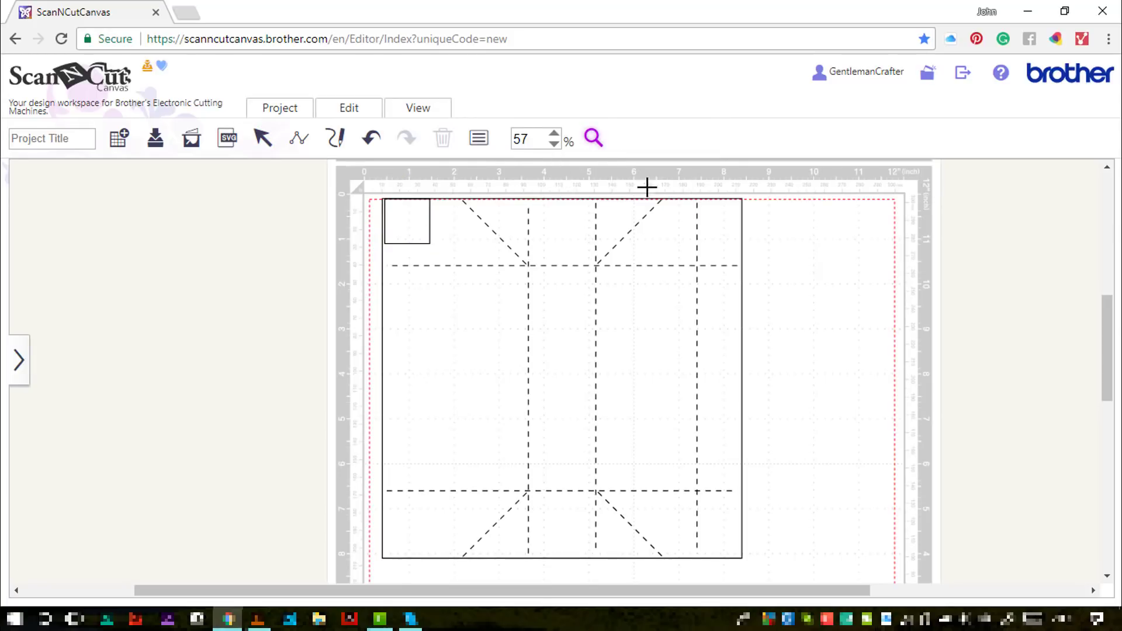
pyautogui.moveTo(682, 195); pyautogui.dragTo(731, 243)
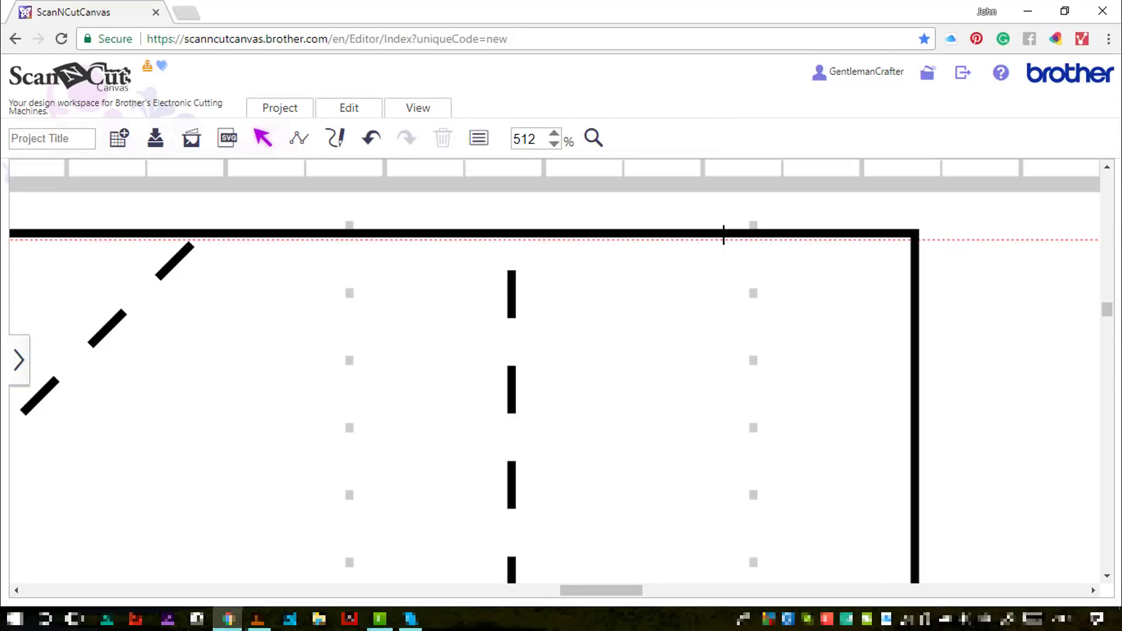
pyautogui.click(511, 295)
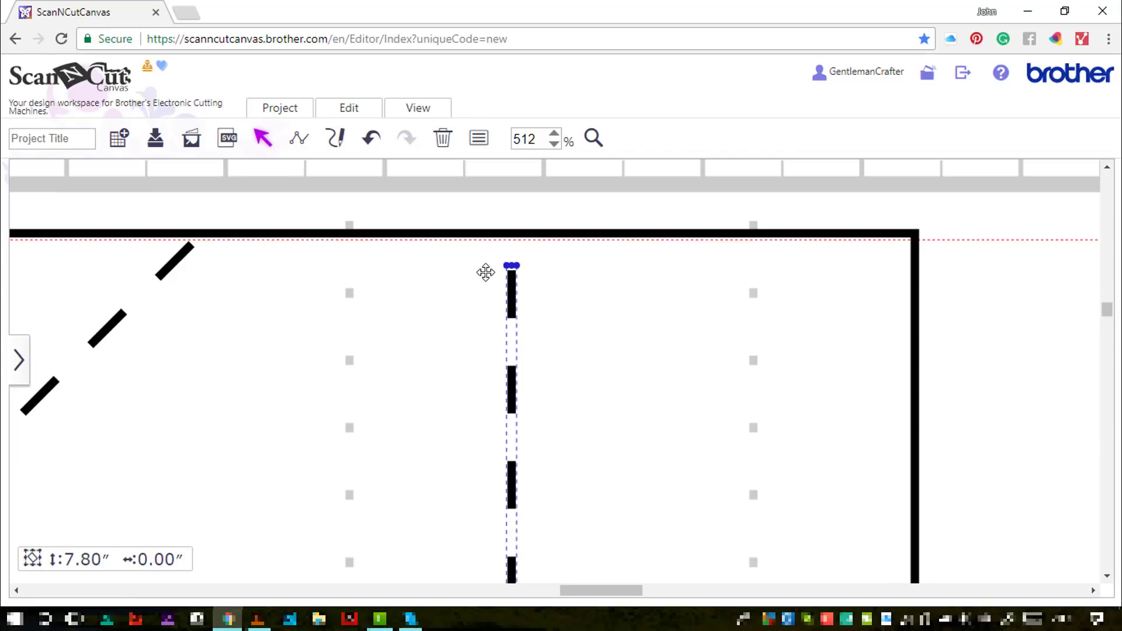
pyautogui.hotkey('ctrl', 'd')
pyautogui.press('g')
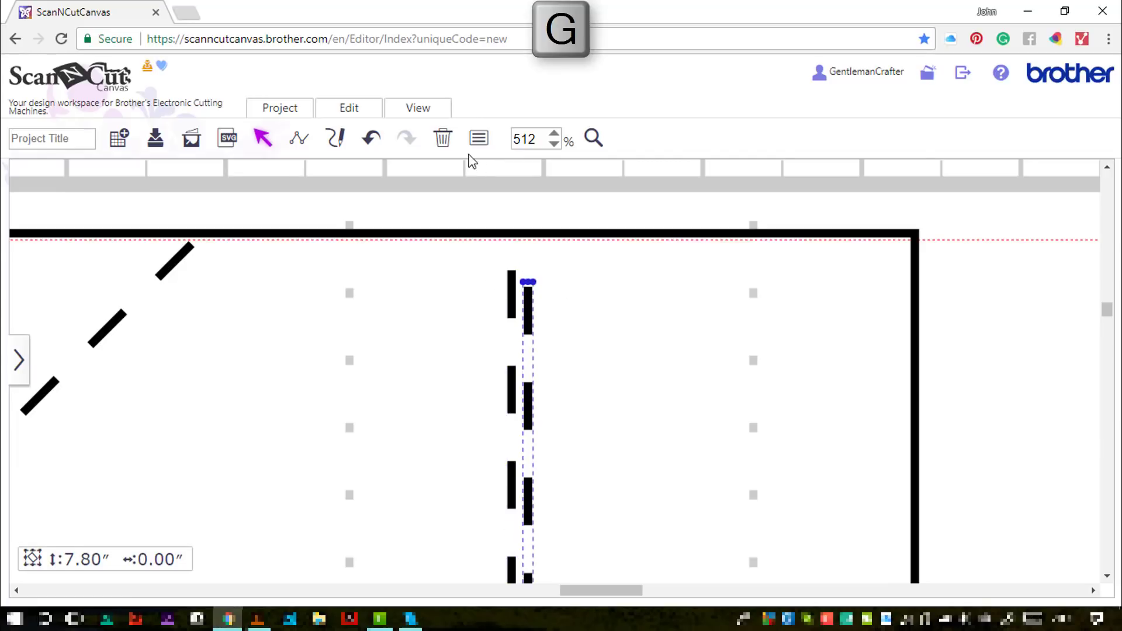
pyautogui.click(427, 116)
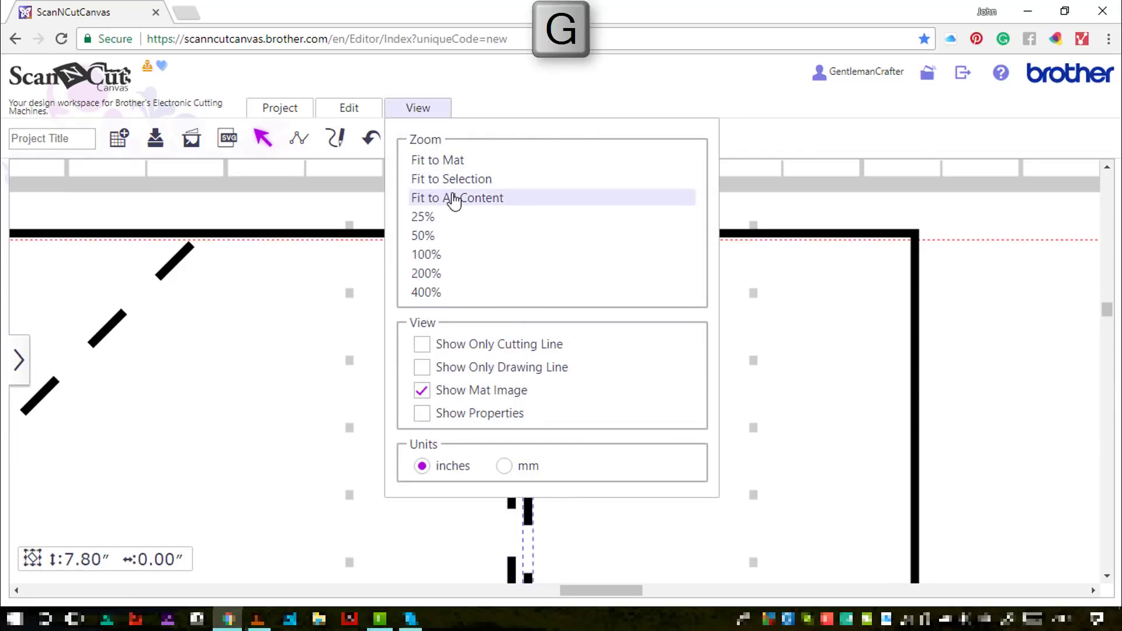
pyautogui.click(446, 198)
pyautogui.click(699, 240)
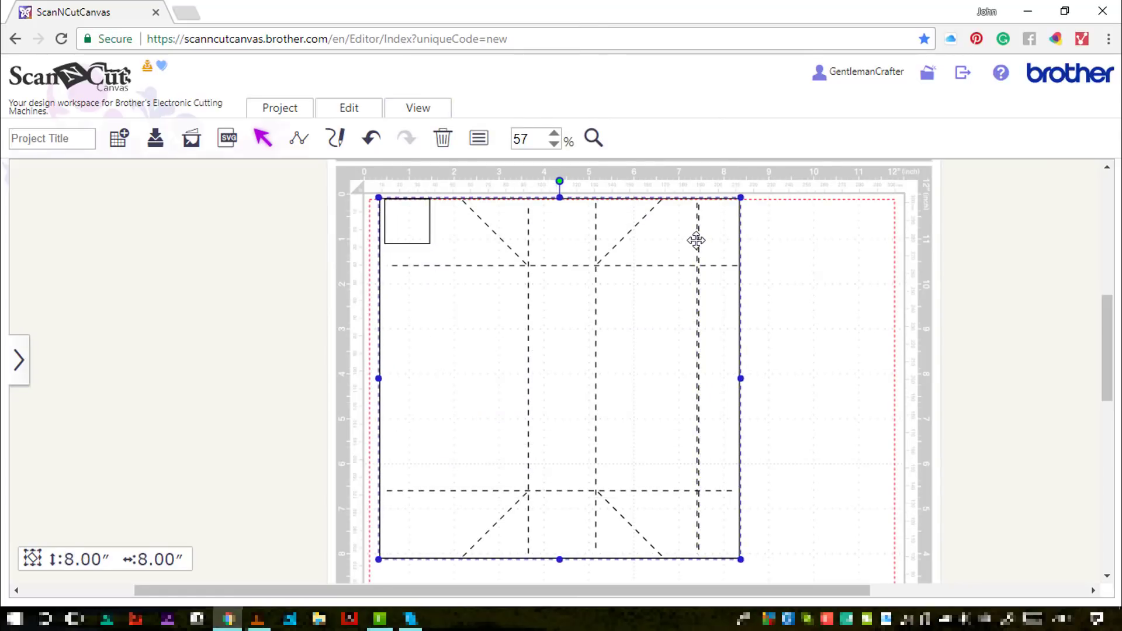
pyautogui.click(261, 134)
pyautogui.click(371, 139)
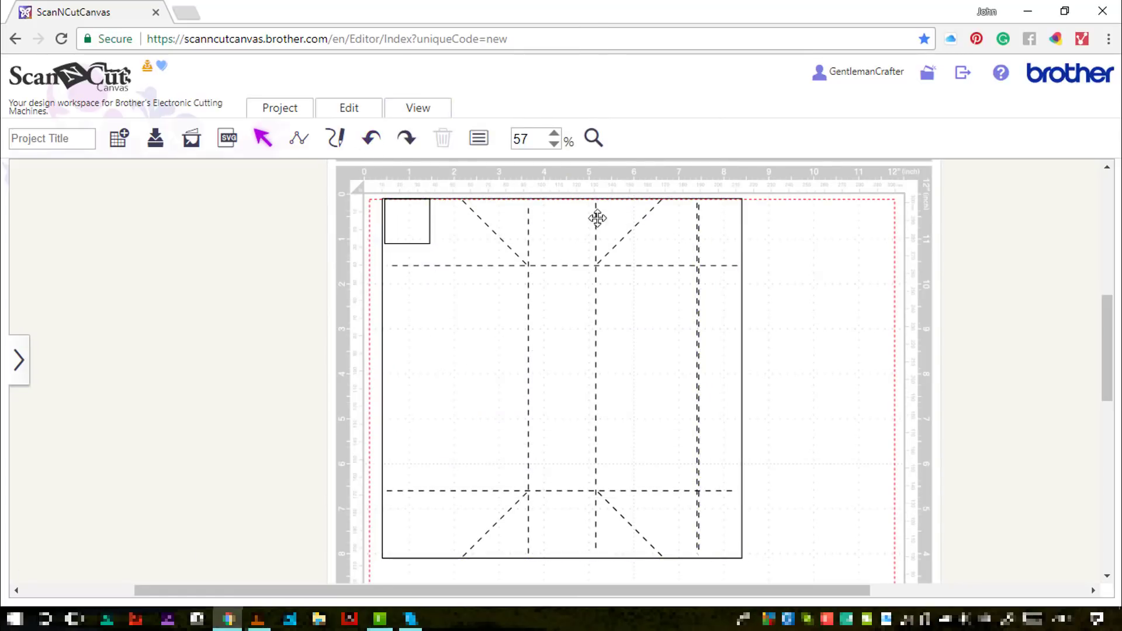
pyautogui.click(699, 229)
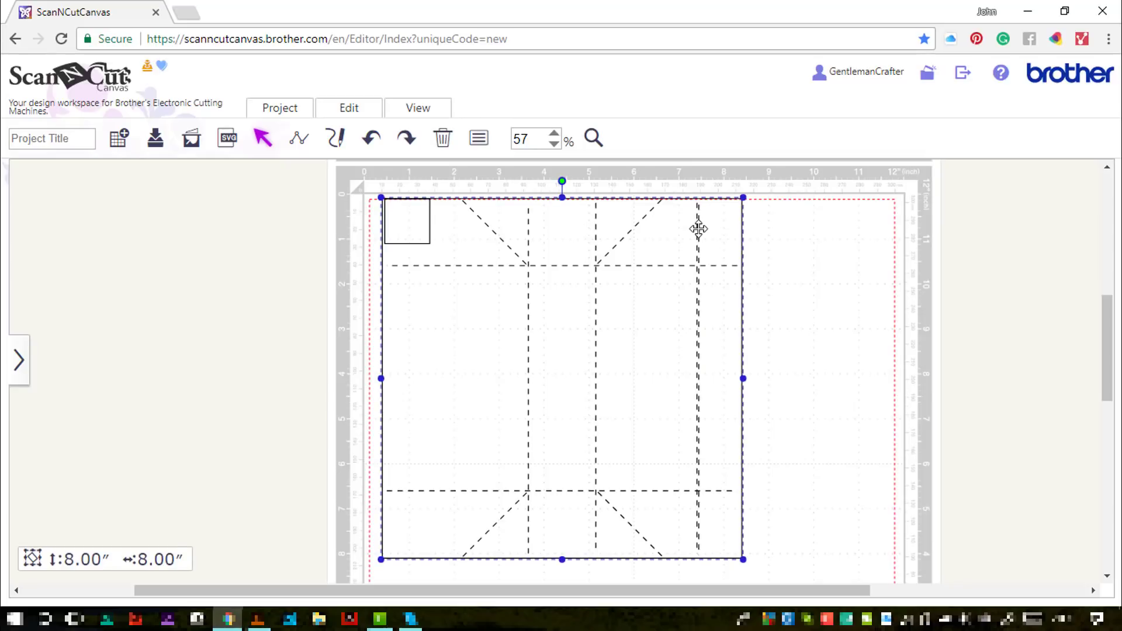
# Step: Move the duplicated dashed vertical line across the design to just outside the large square's left edge
pyautogui.click(594, 138)
pyautogui.moveTo(684, 194); pyautogui.dragTo(725, 245)
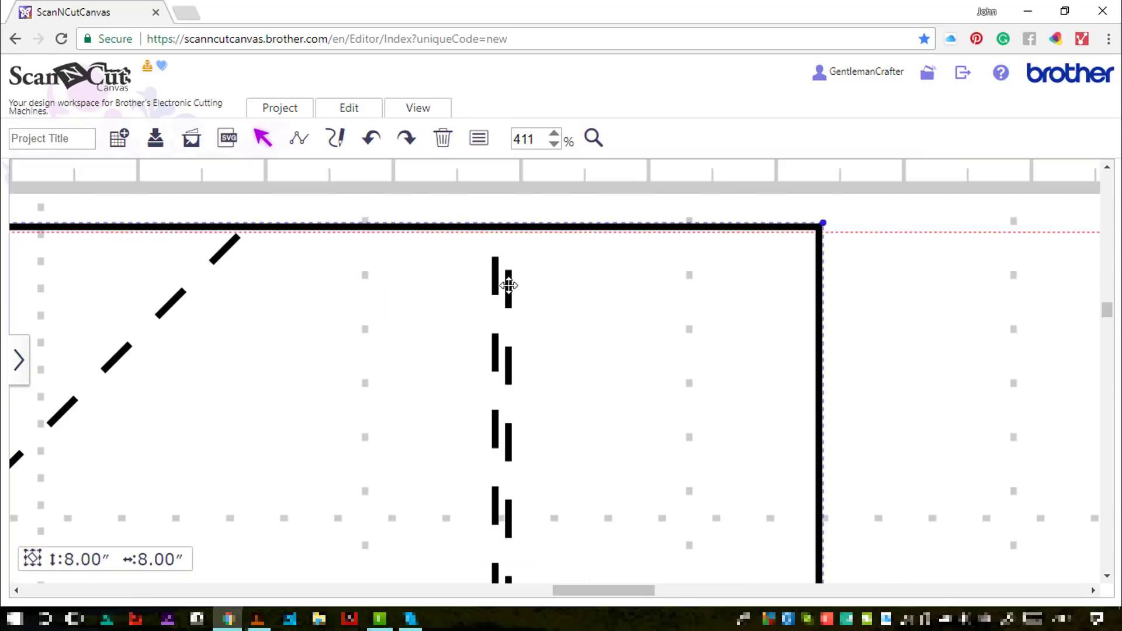
pyautogui.click(494, 275)
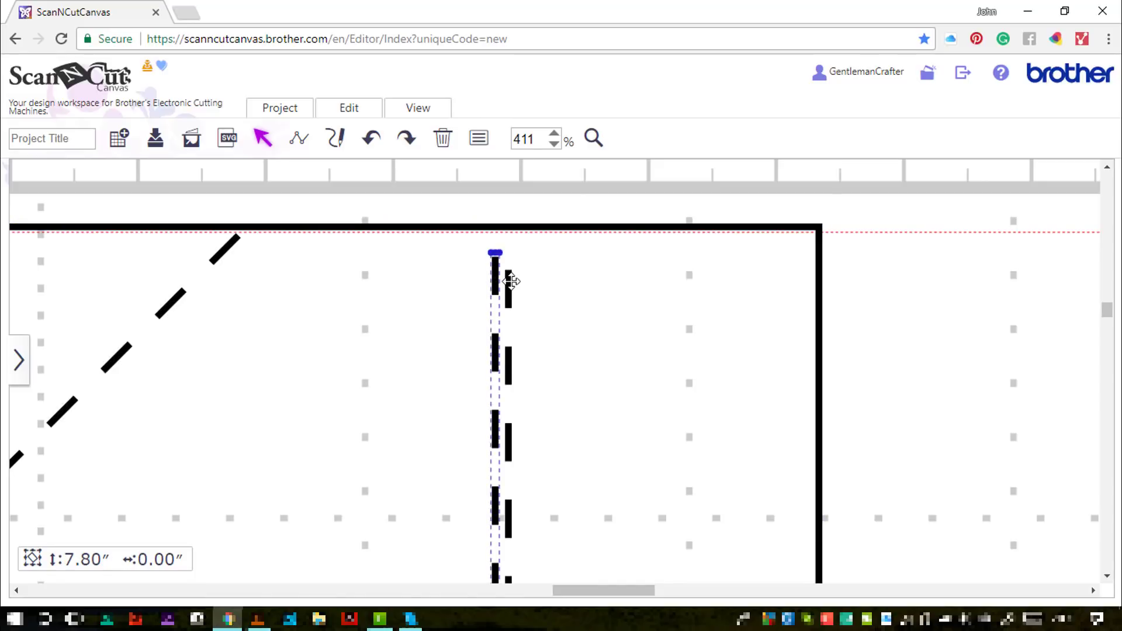
pyautogui.click(510, 281)
pyautogui.moveTo(510, 282); pyautogui.dragTo(127, 279)
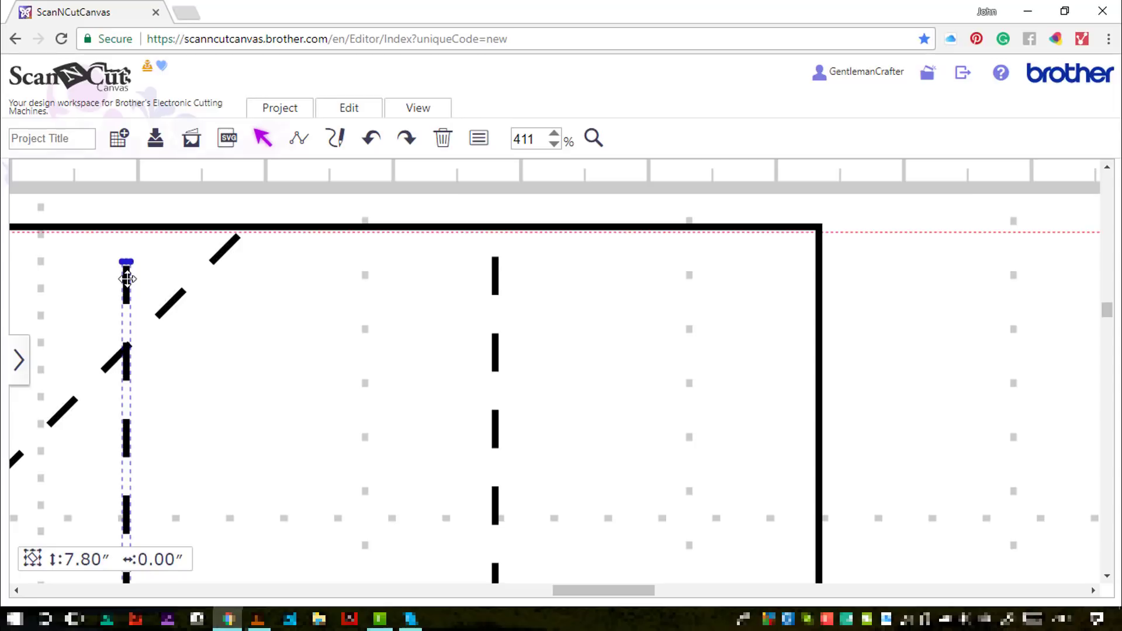
pyautogui.moveTo(599, 591); pyautogui.dragTo(594, 591)
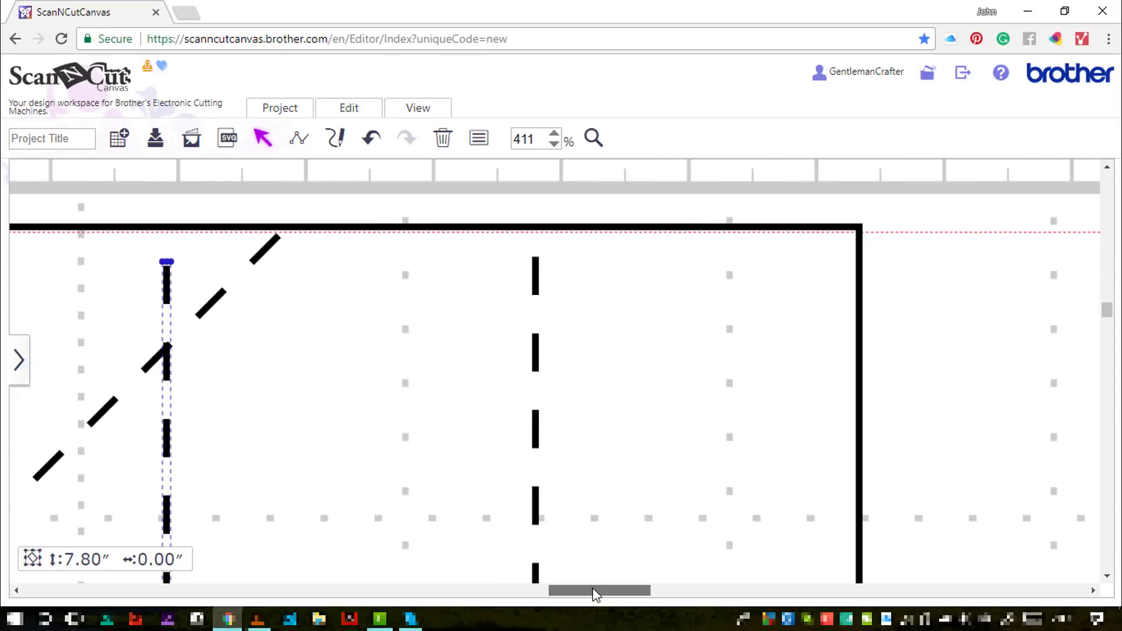
pyautogui.click(554, 144)
pyautogui.click(555, 144)
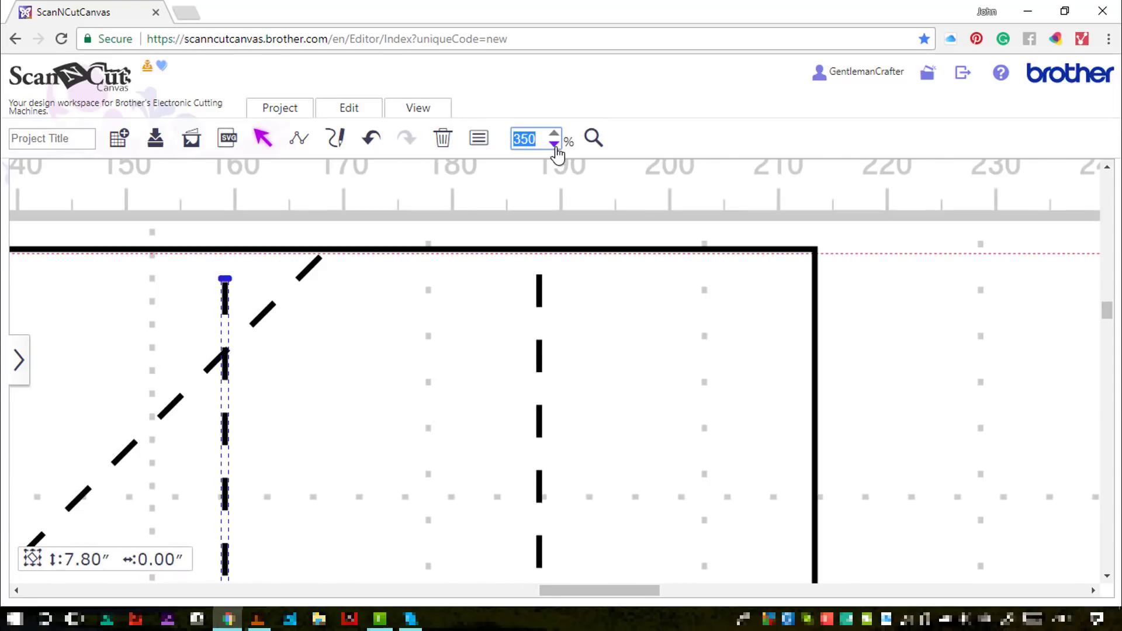
pyautogui.moveTo(625, 591); pyautogui.dragTo(531, 591)
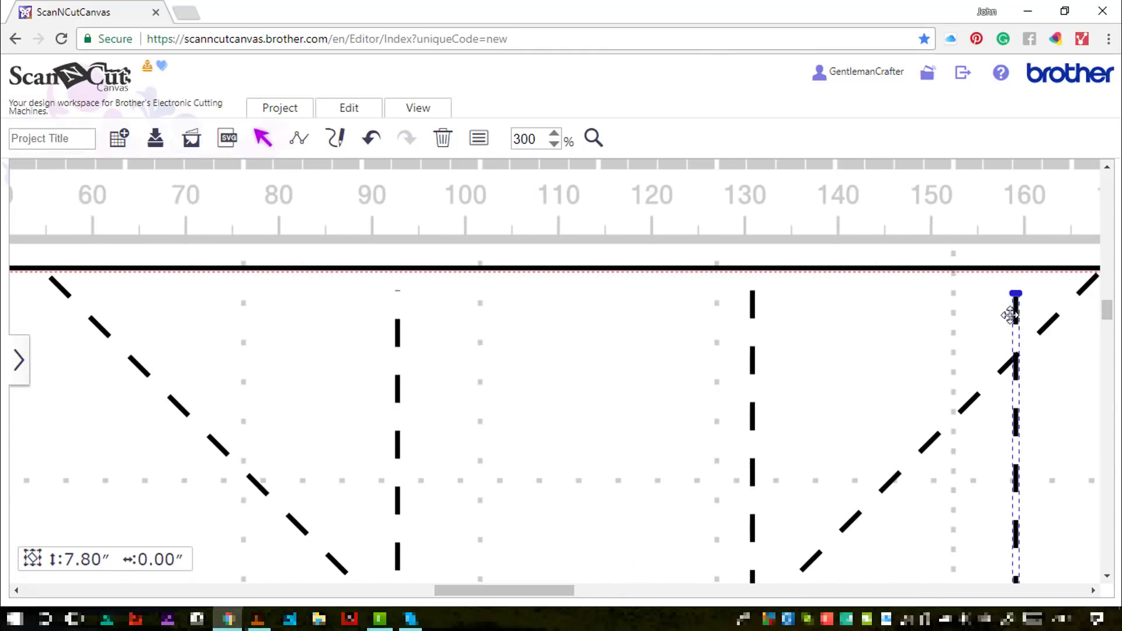
pyautogui.moveTo(1011, 316); pyautogui.dragTo(136, 318)
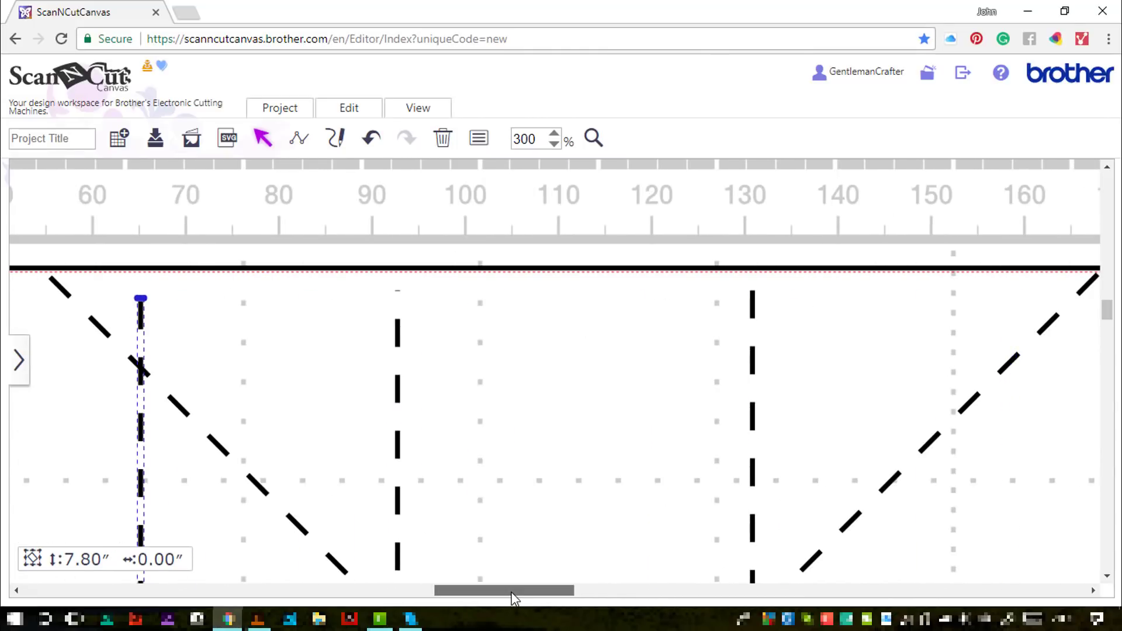
pyautogui.moveTo(514, 597); pyautogui.dragTo(432, 597)
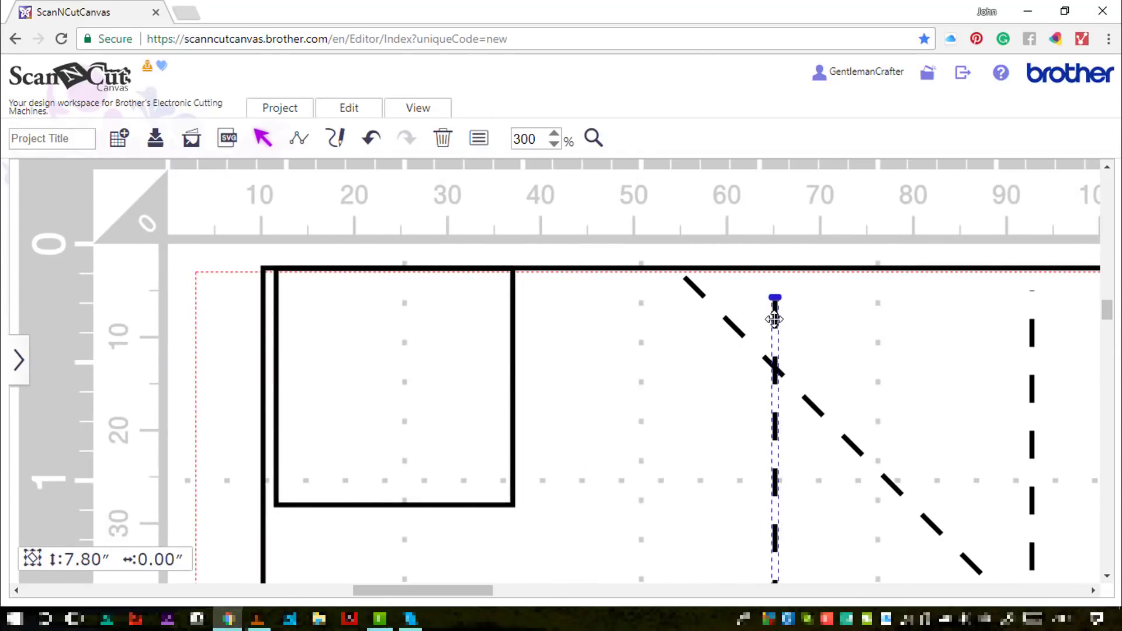
pyautogui.moveTo(775, 320); pyautogui.dragTo(173, 319)
# Step: Fit the 1-inch square flush against the large square's left edge and align the duplicated dashed line with the small square's right edge
pyautogui.click(342, 347)
pyautogui.moveTo(366, 348); pyautogui.dragTo(352, 348)
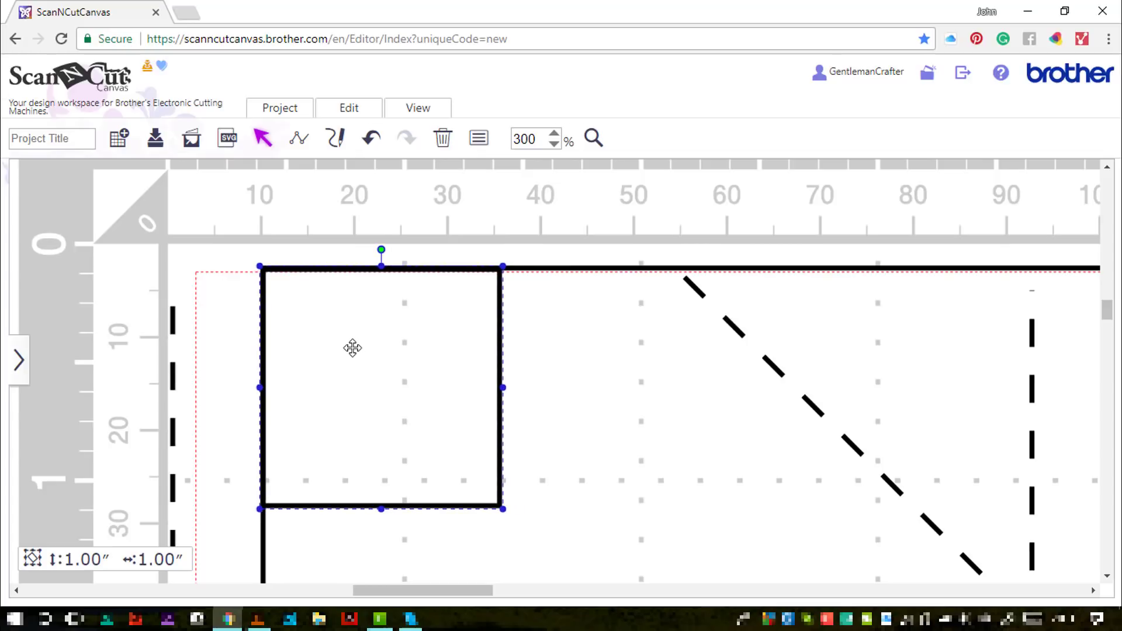
pyautogui.click(173, 380)
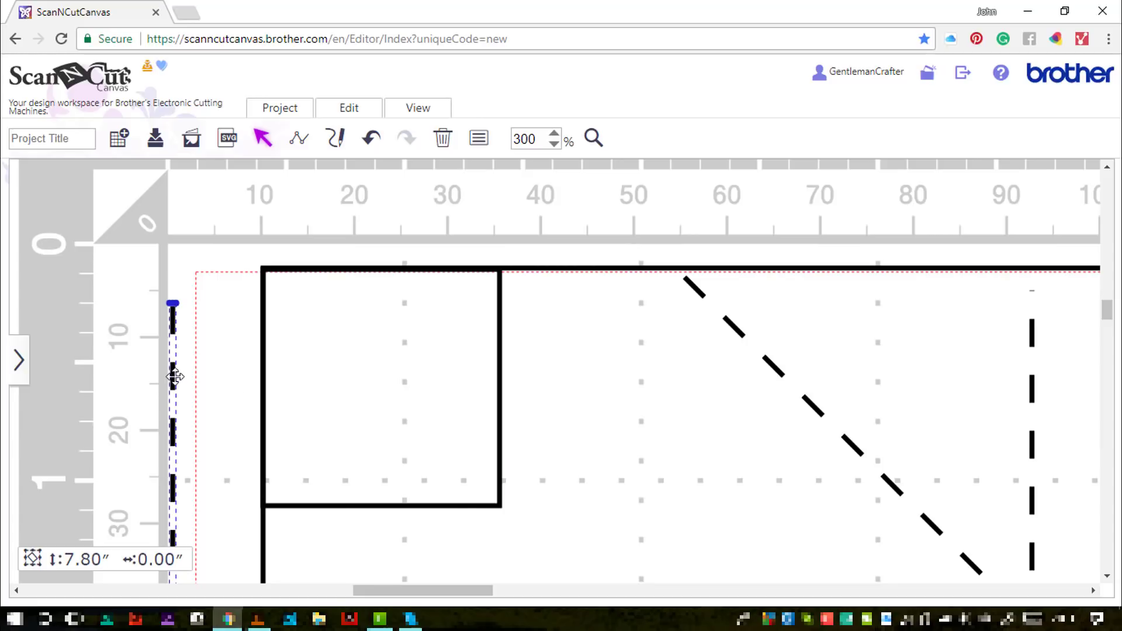
pyautogui.moveTo(174, 377); pyautogui.dragTo(500, 360)
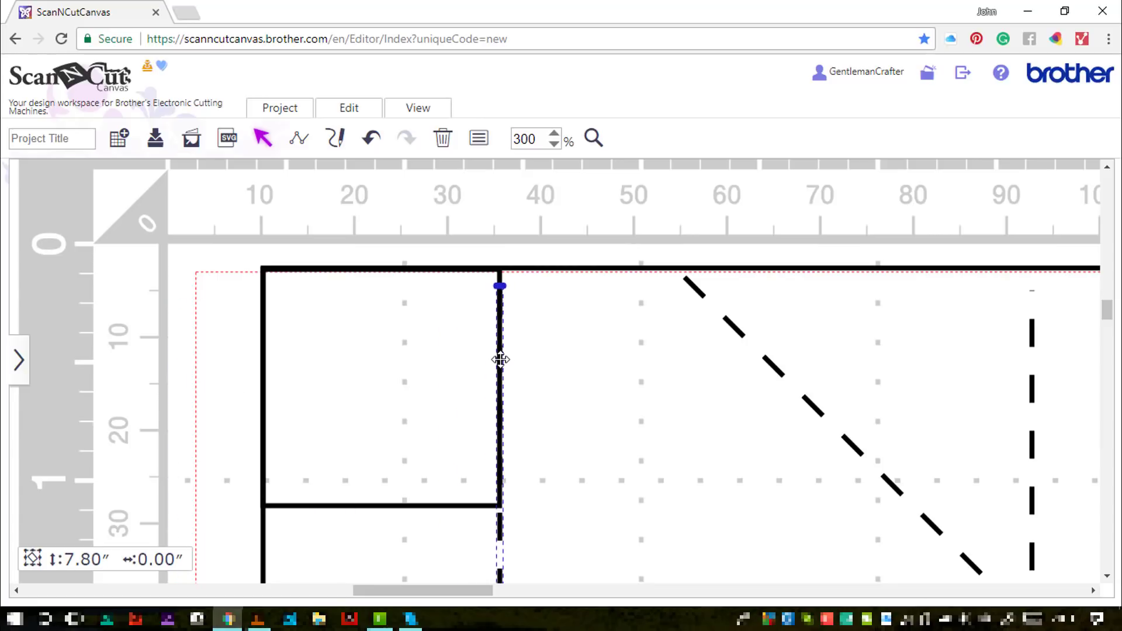
# Step: Delete the 1-inch guide square and fit all content in view
pyautogui.click(437, 391)
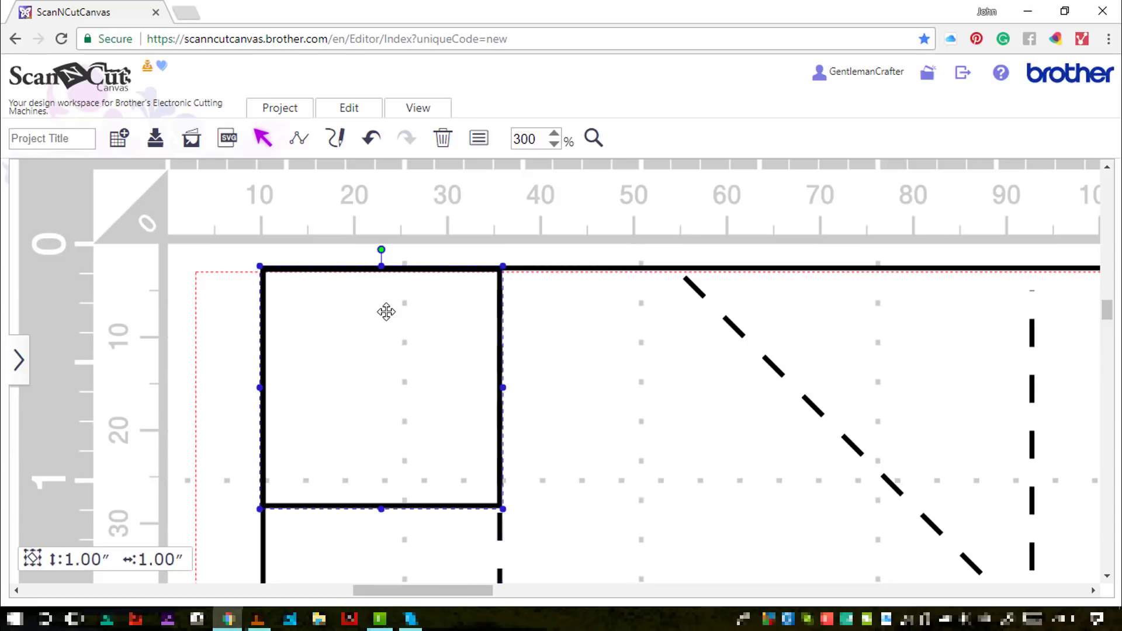
pyautogui.click(442, 142)
pyautogui.click(431, 107)
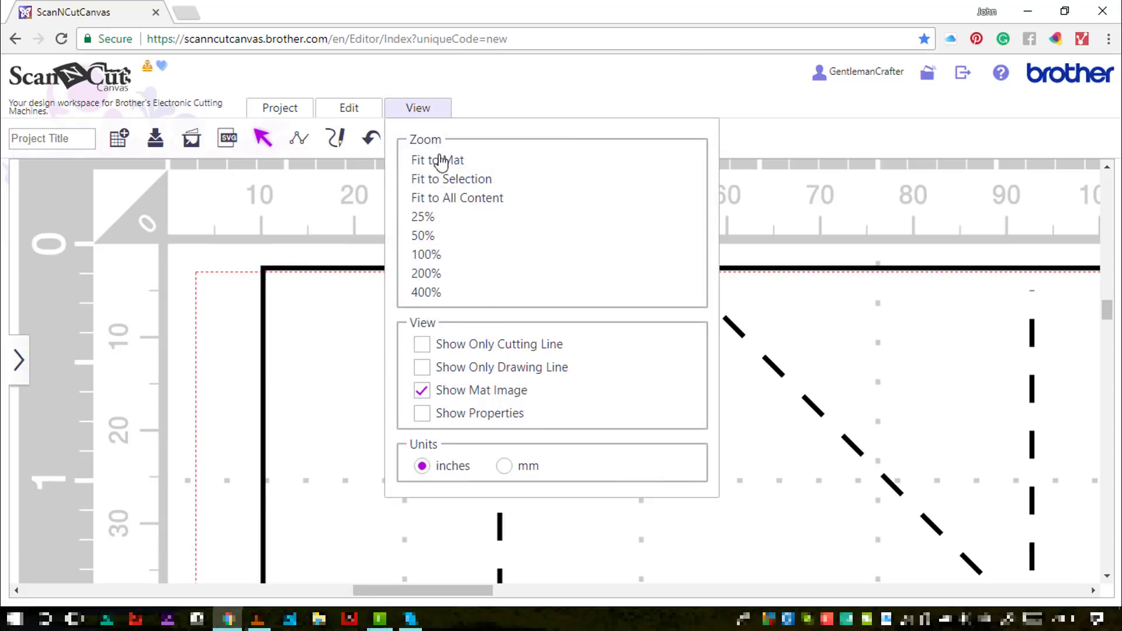
pyautogui.click(446, 199)
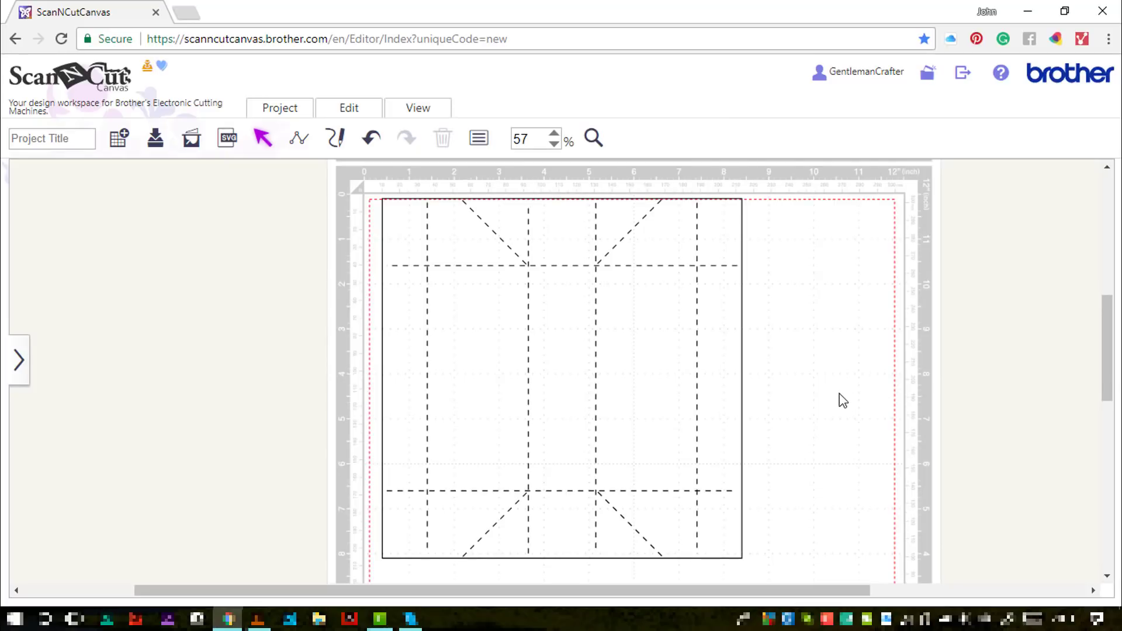
# Step: Stretch the upper horizontal dashed line's left end toward the large square's left edge, making the line about 7.84 inches wide
pyautogui.click(724, 265)
pyautogui.click(788, 269)
pyautogui.click(601, 141)
pyautogui.moveTo(706, 257); pyautogui.dragTo(766, 298)
pyautogui.click(557, 298)
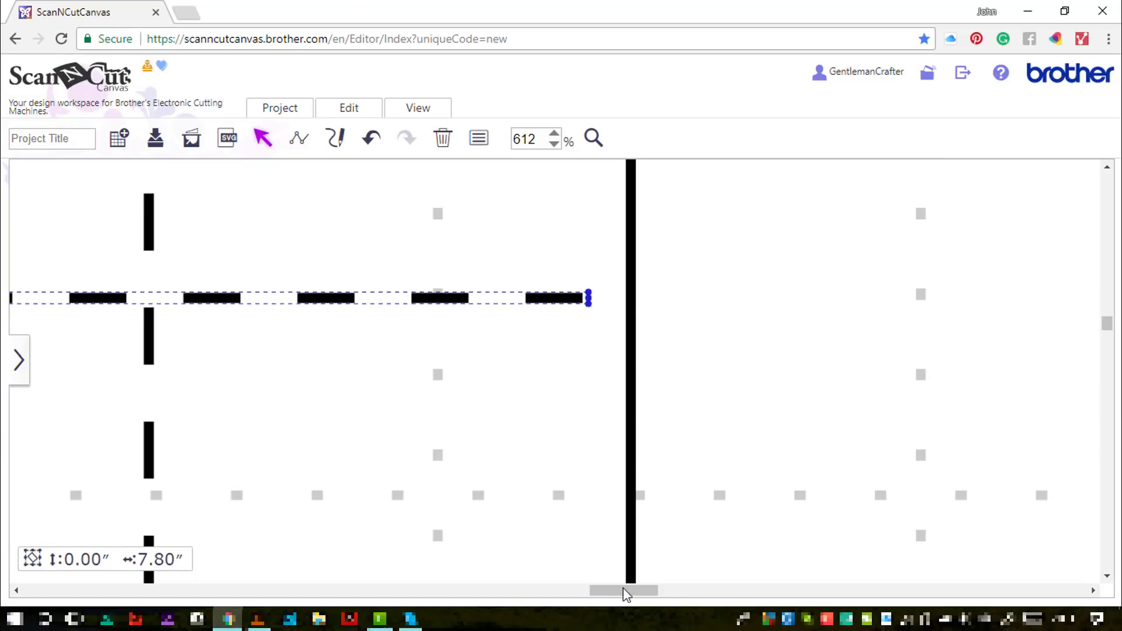
pyautogui.moveTo(623, 589); pyautogui.dragTo(354, 592)
pyautogui.moveTo(676, 298); pyautogui.dragTo(656, 298)
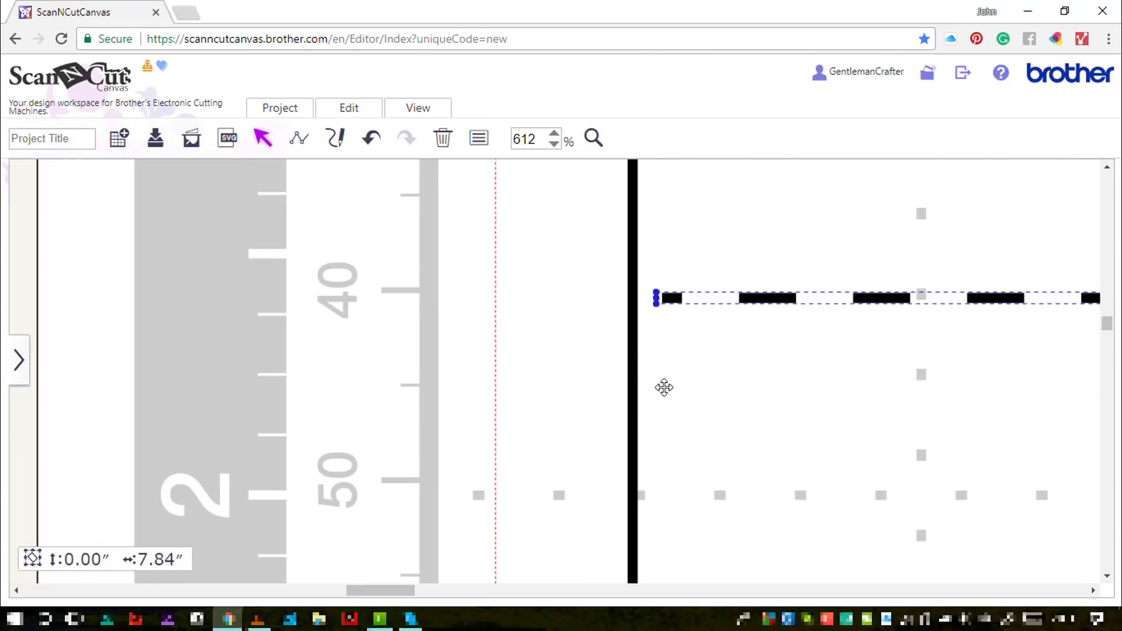
# Step: Stretch both ends of the lower horizontal dashed line toward the large square's sides, making the line about 7.89 inches wide
pyautogui.scroll(-15, 671, 423)
pyautogui.scroll(-20, 673, 425)
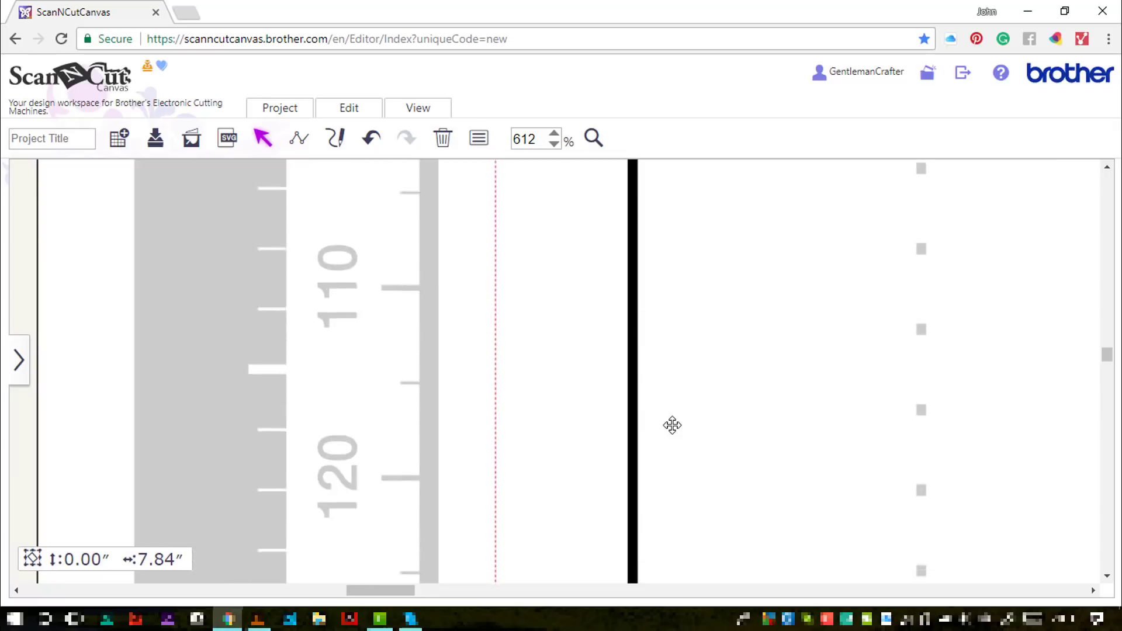
pyautogui.scroll(3, 672, 425)
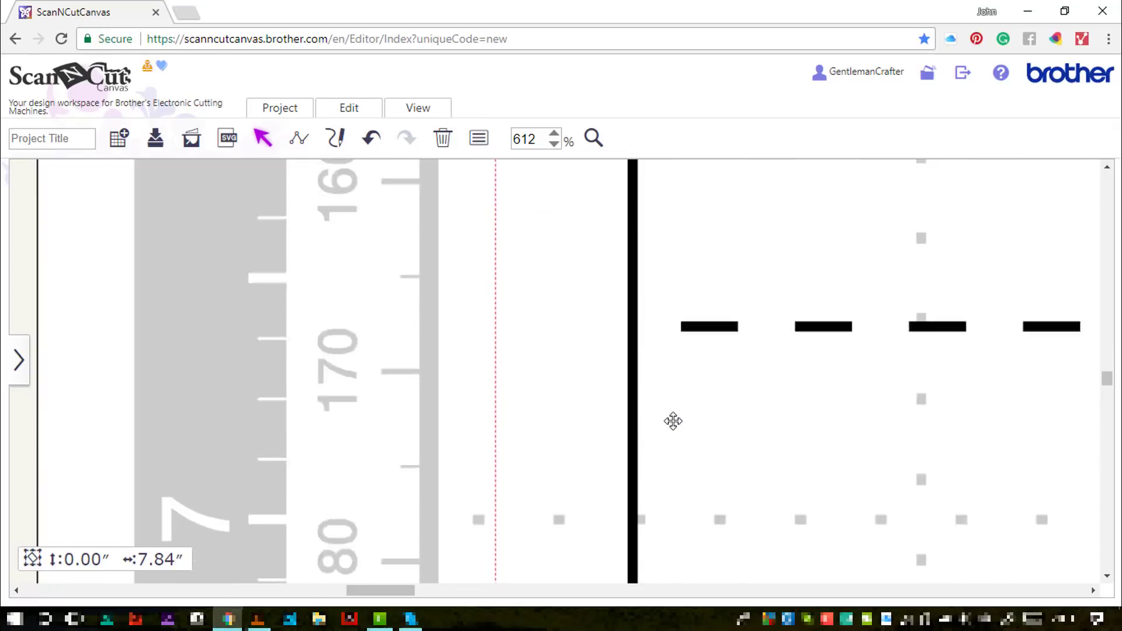
pyautogui.moveTo(693, 416); pyautogui.dragTo(671, 416)
pyautogui.moveTo(398, 590); pyautogui.dragTo(637, 591)
pyautogui.moveTo(715, 415); pyautogui.dragTo(733, 416)
pyautogui.click(430, 112)
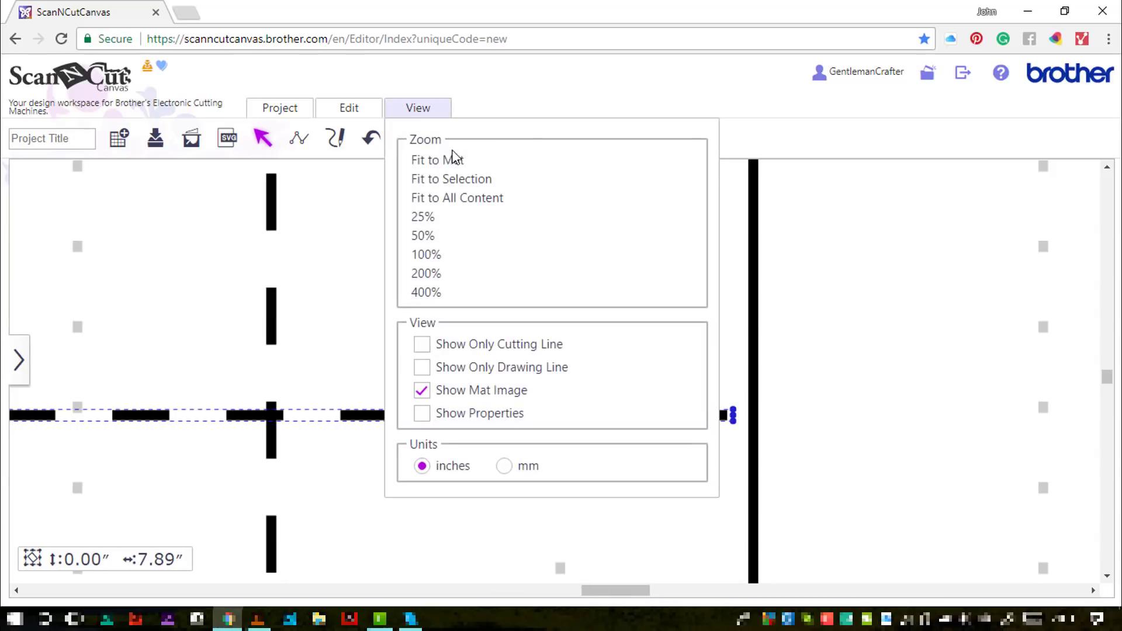
pyautogui.click(459, 198)
pyautogui.click(873, 413)
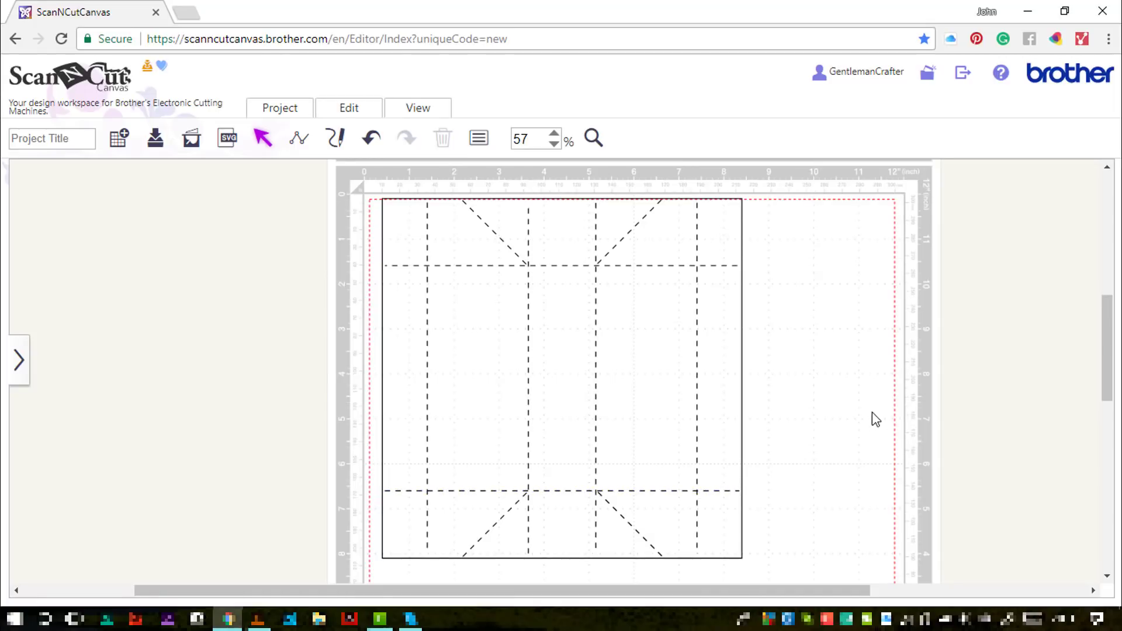
# Step: Unlock the large square's aspect ratio and set its width to 12 inches
pyautogui.click(732, 321)
pyautogui.click(479, 139)
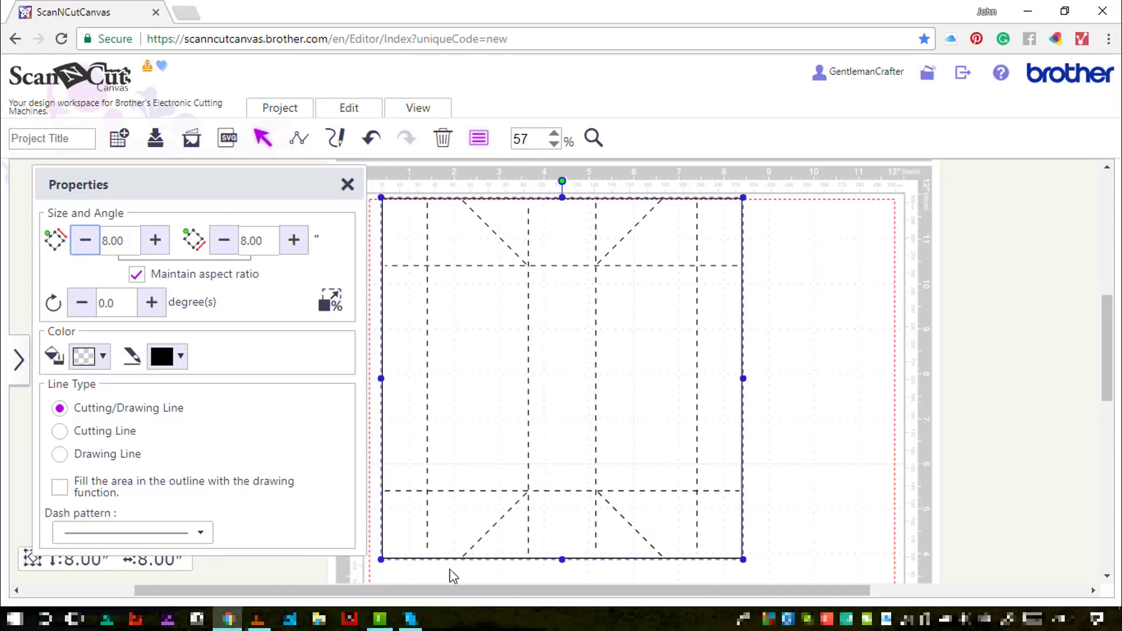
pyautogui.moveTo(451, 591); pyautogui.dragTo(413, 591)
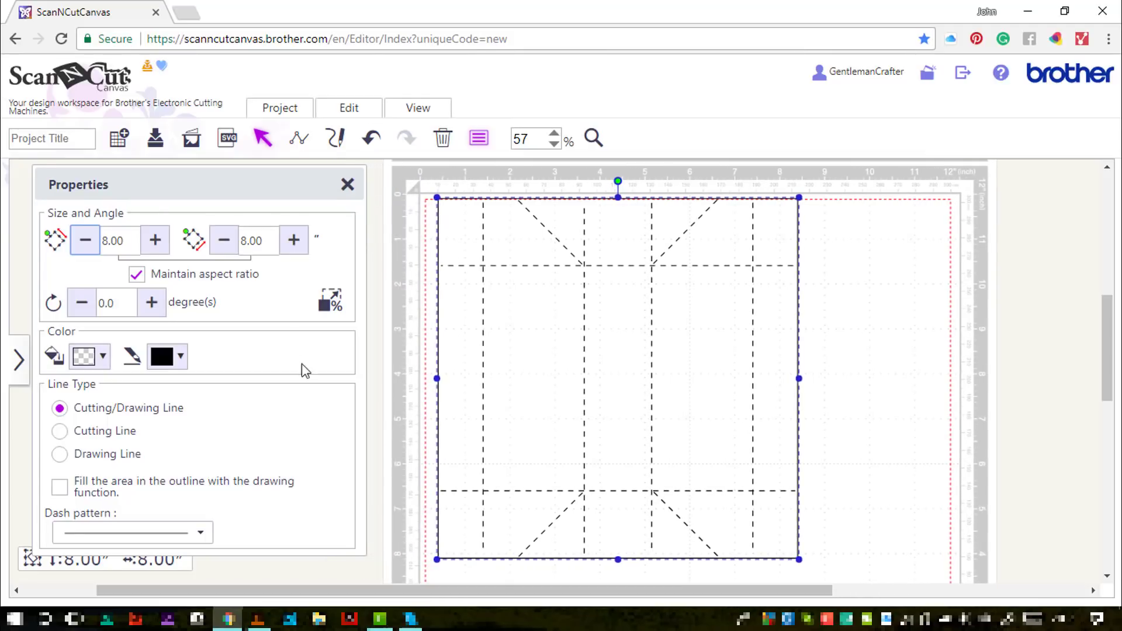
pyautogui.click(151, 282)
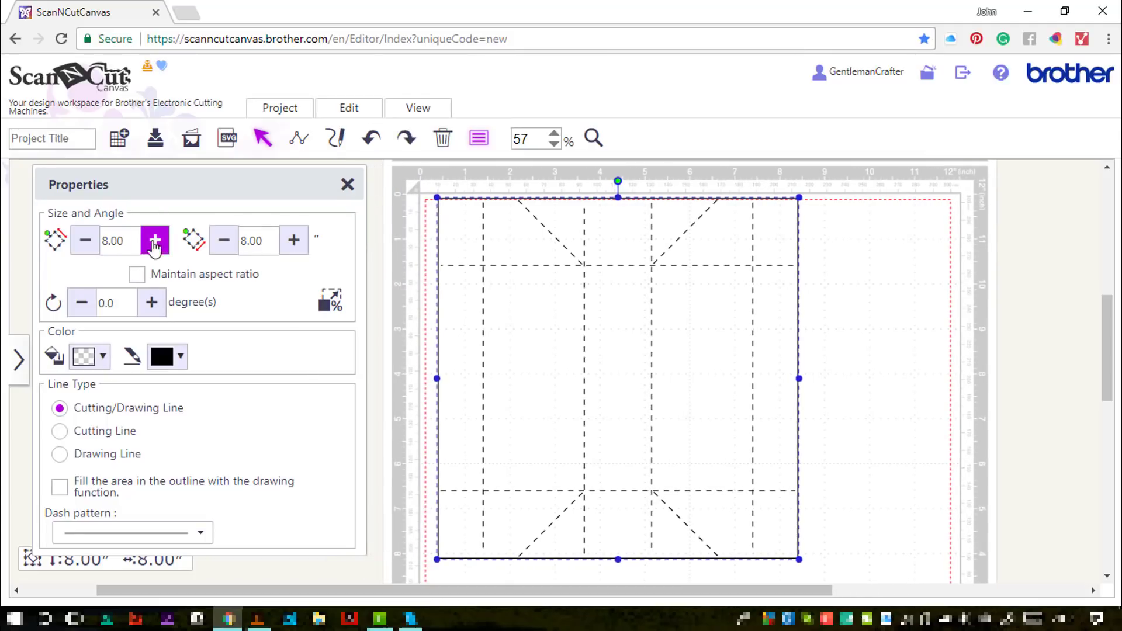
pyautogui.click(219, 245)
pyautogui.moveTo(263, 241); pyautogui.dragTo(217, 240)
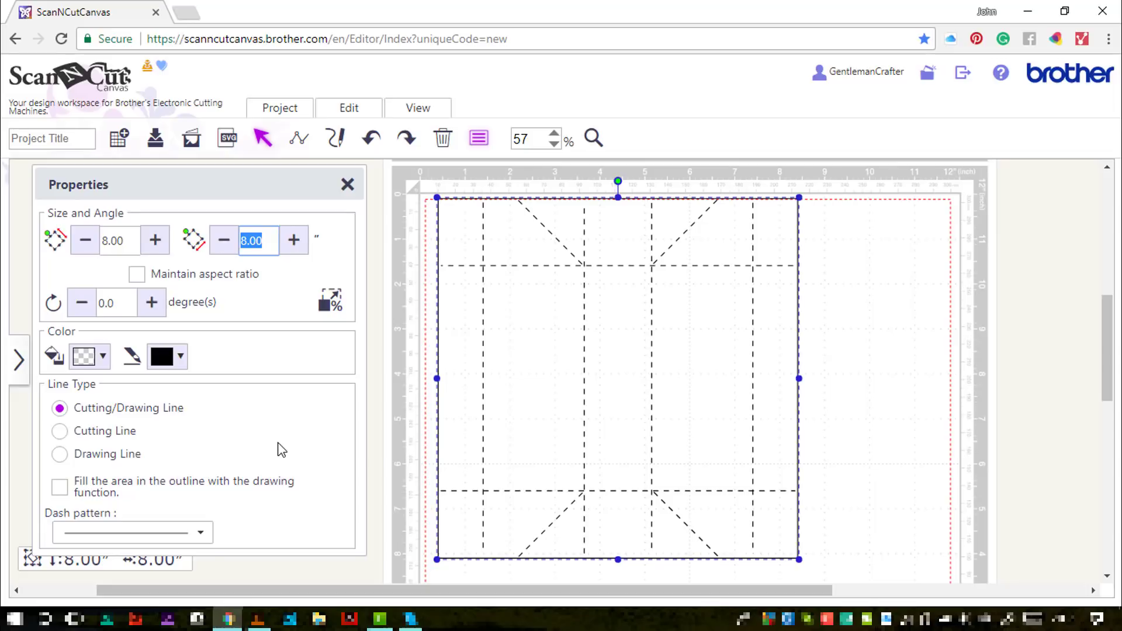
pyautogui.write('12')
pyautogui.press('Return')
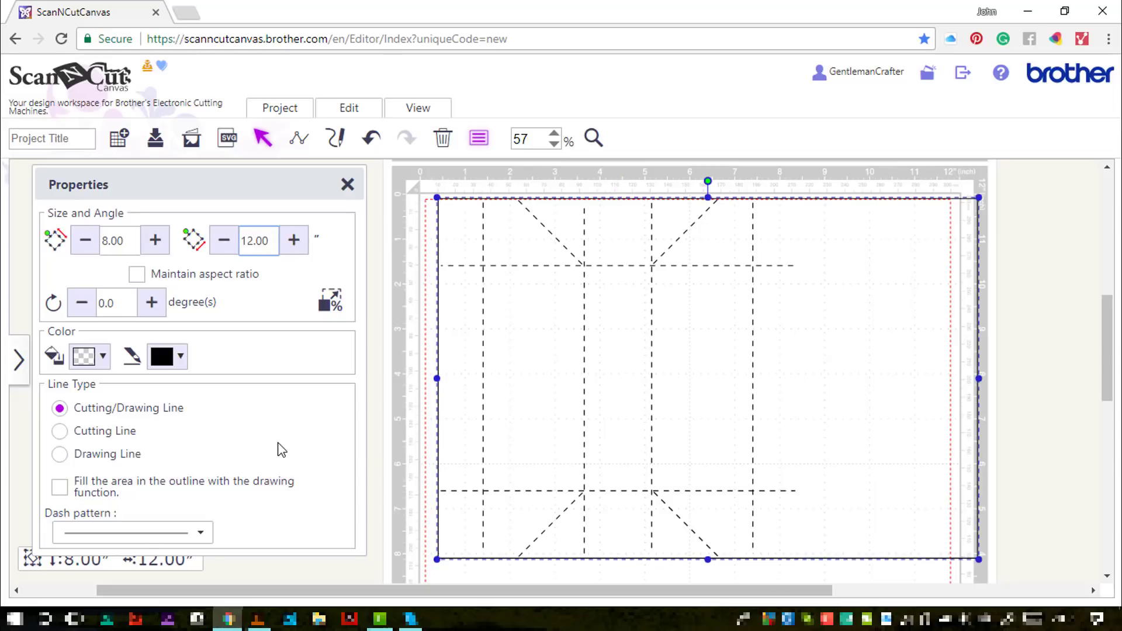
# Step: Group all the dashed fold lines, leaving out the outer rectangle
pyautogui.click(393, 181)
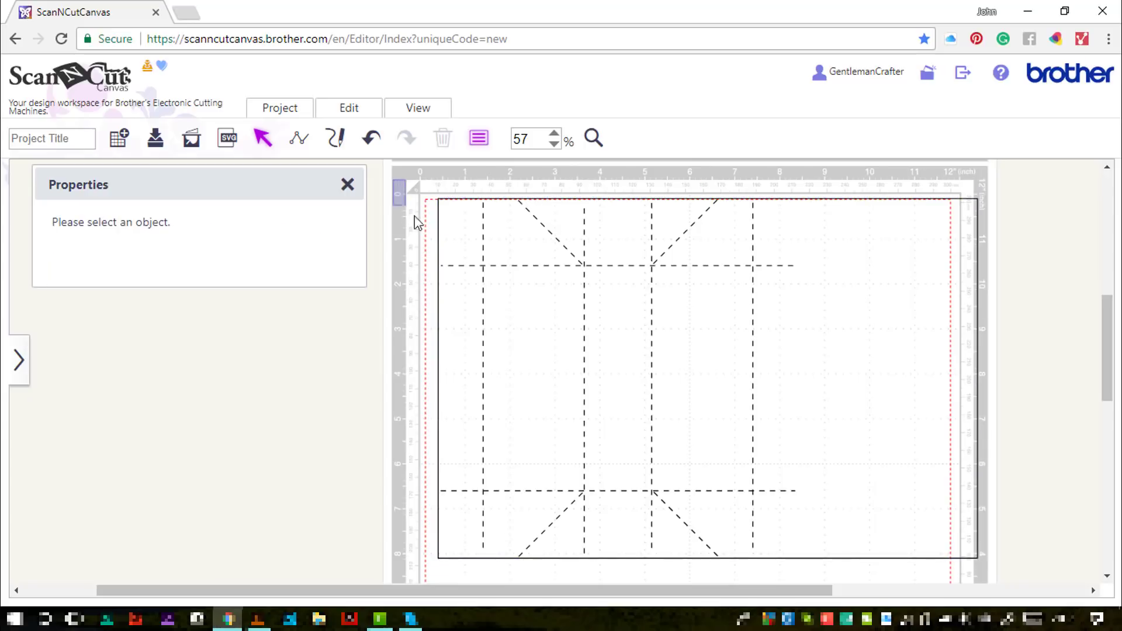
pyautogui.moveTo(416, 222); pyautogui.dragTo(806, 593)
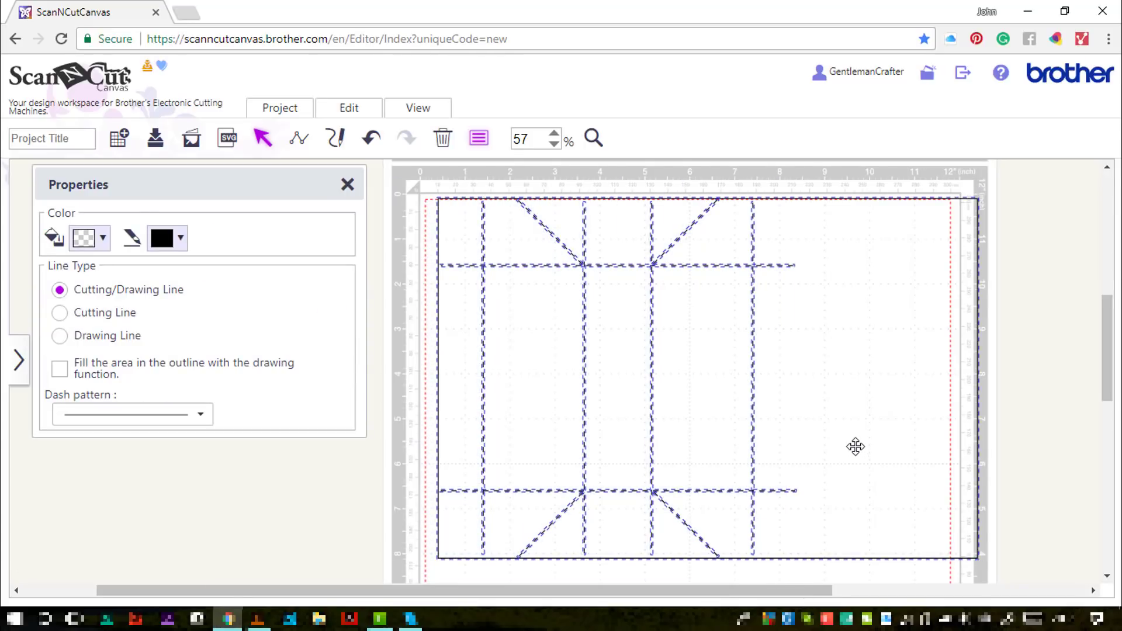
pyautogui.click(856, 446)
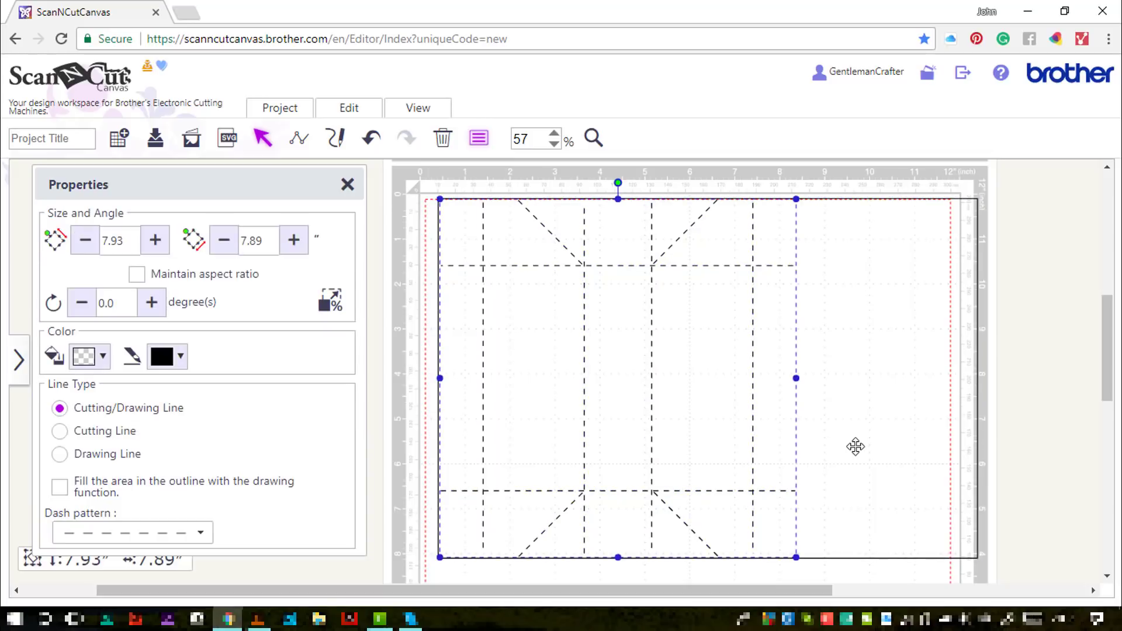
pyautogui.press('g')
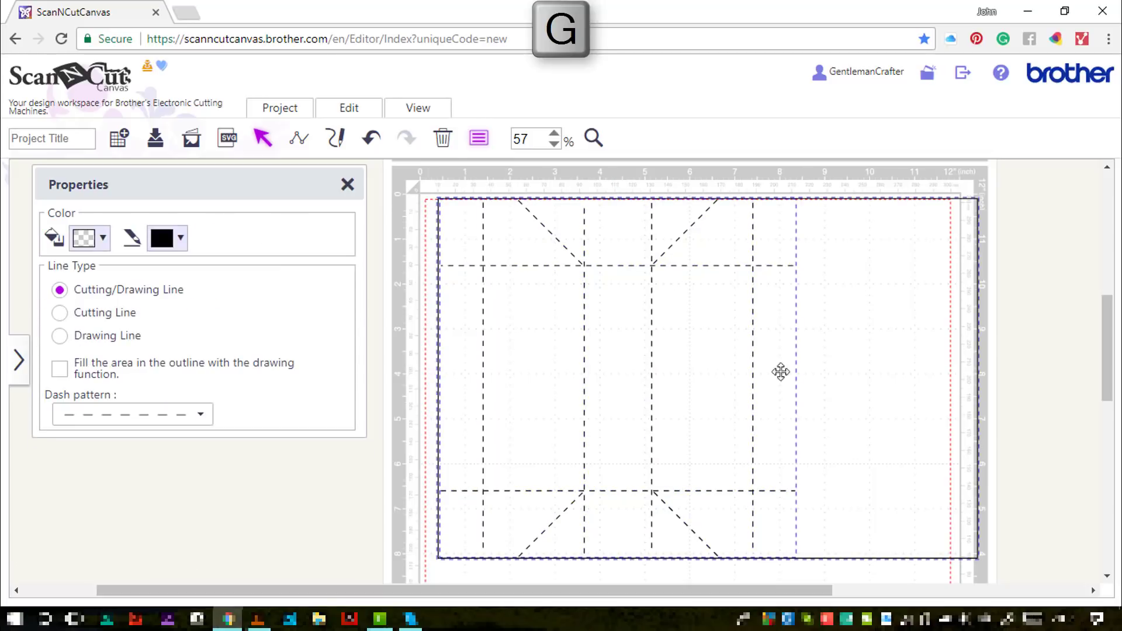
# Step: Center the grouped dashed lines on the outer rectangle both horizontally and vertically
pyautogui.click(350, 108)
pyautogui.click(398, 290)
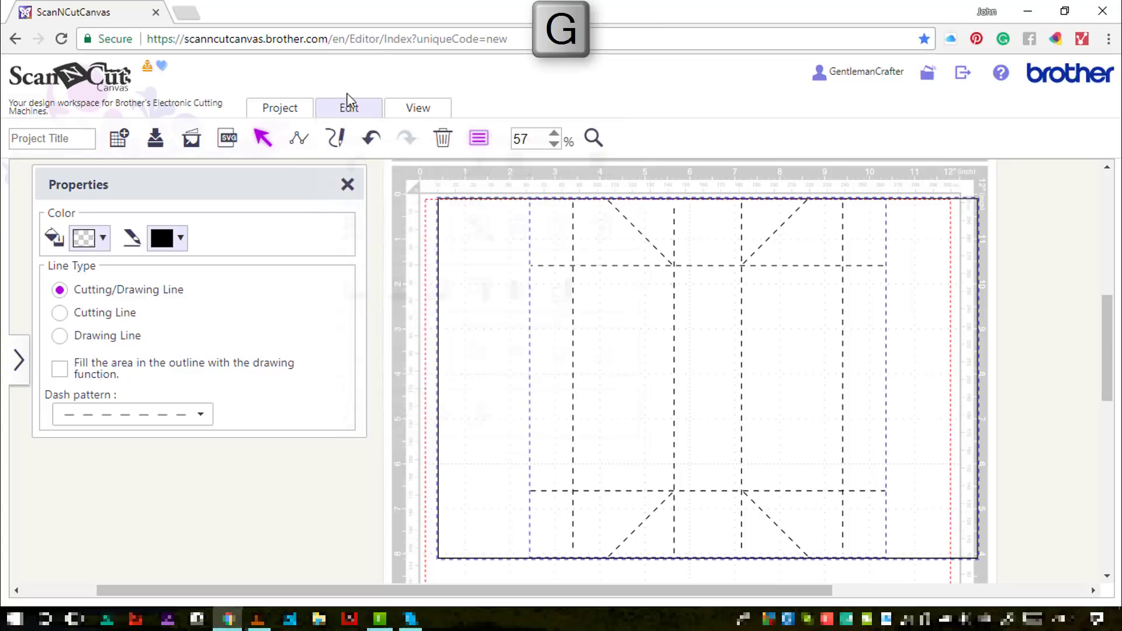
pyautogui.click(349, 109)
pyautogui.click(518, 297)
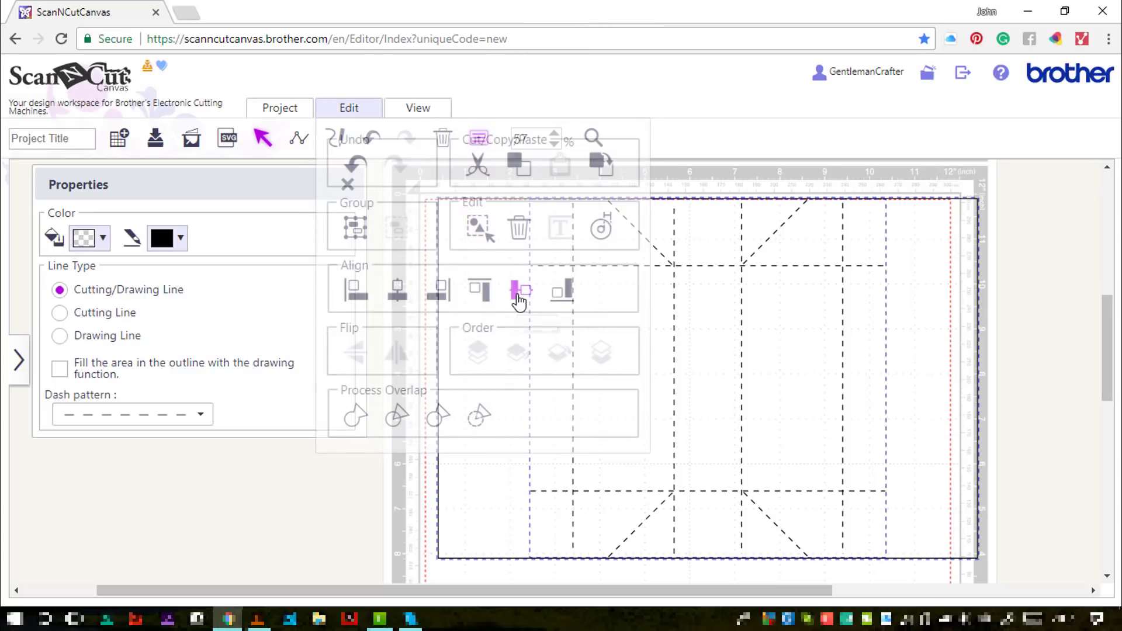
pyautogui.click(1005, 354)
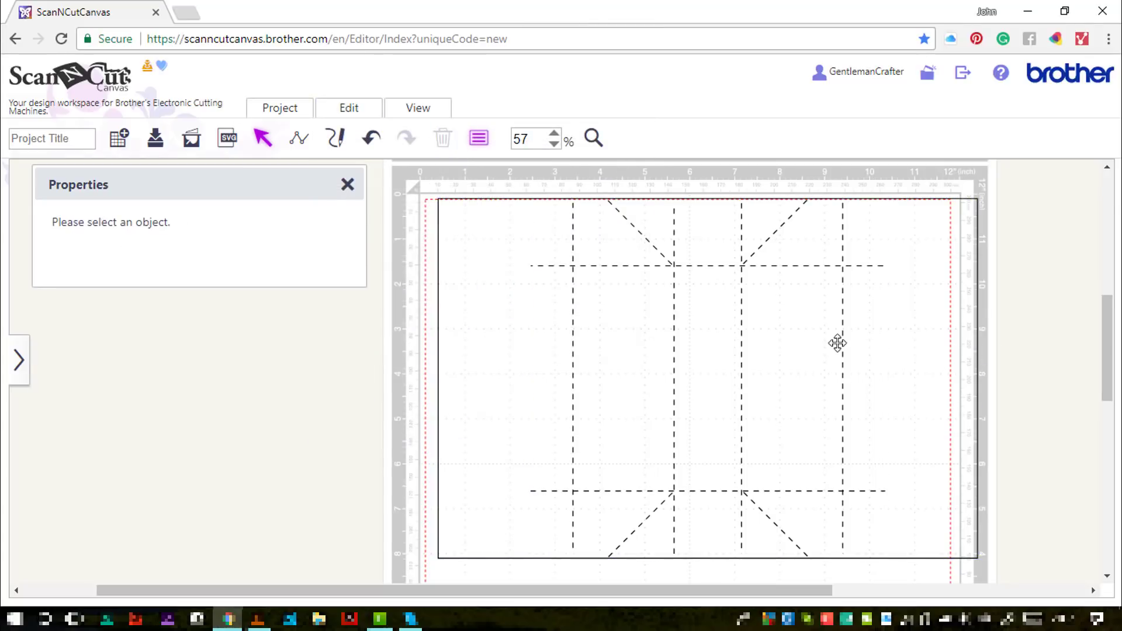
pyautogui.click(843, 337)
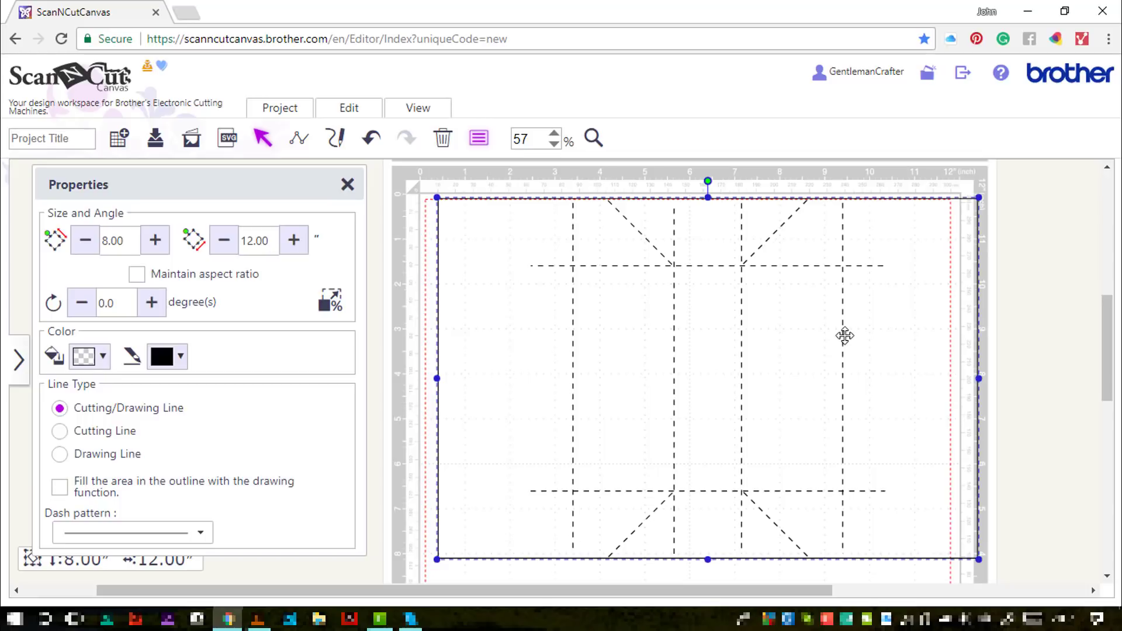
pyautogui.doubleClick(845, 336)
pyautogui.click(845, 337)
pyautogui.click(553, 135)
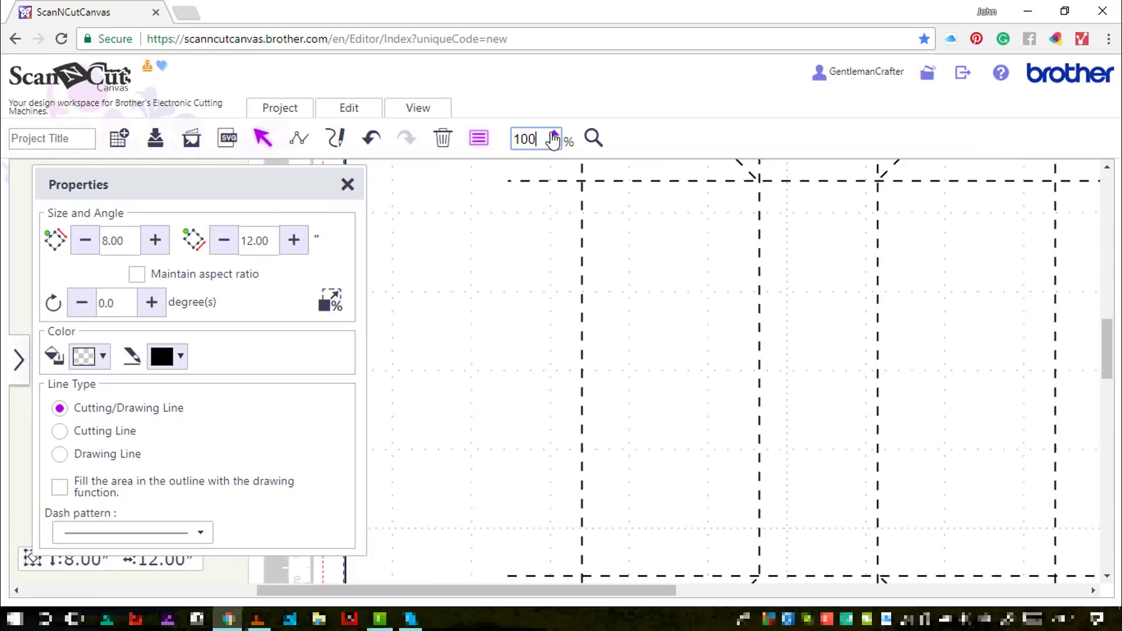
pyautogui.click(553, 135)
pyautogui.click(594, 236)
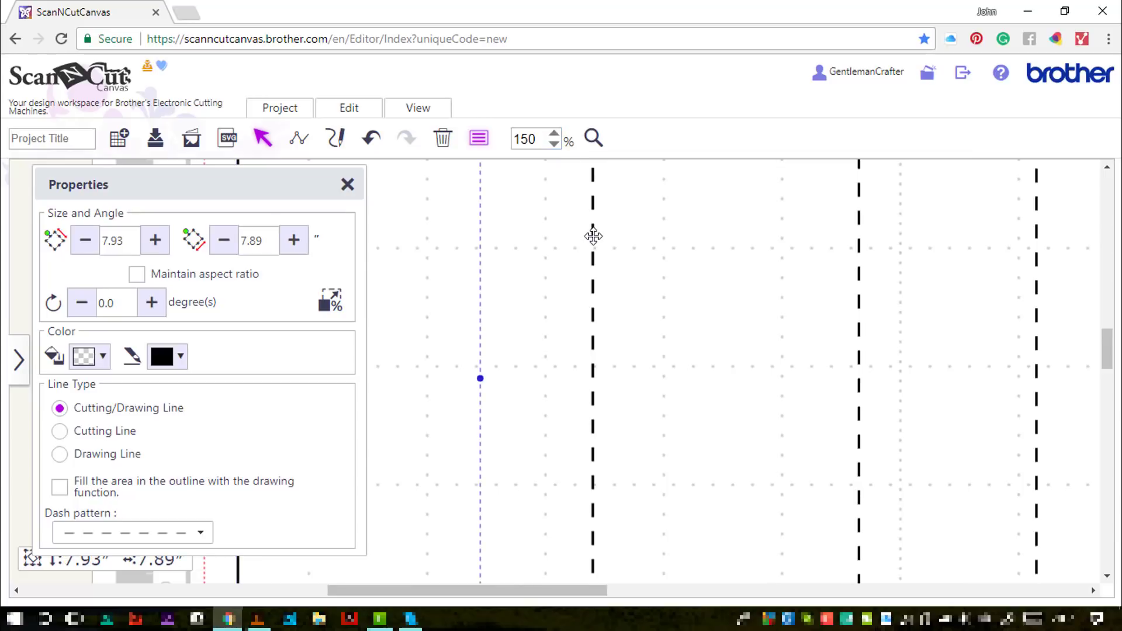
pyautogui.click(553, 143)
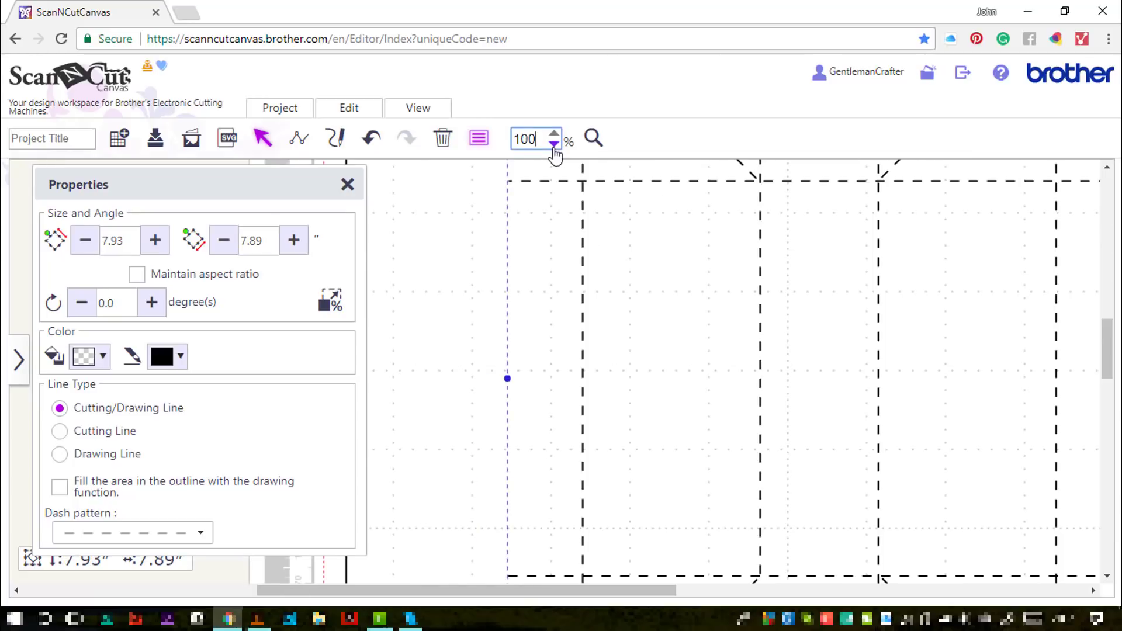
pyautogui.click(554, 142)
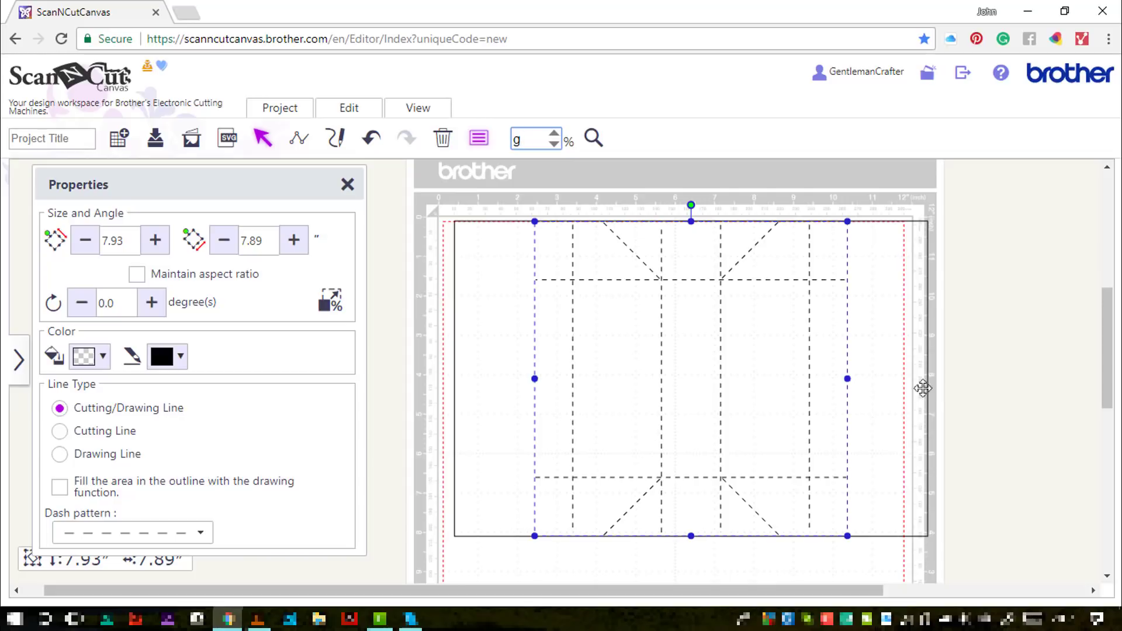
pyautogui.click(945, 389)
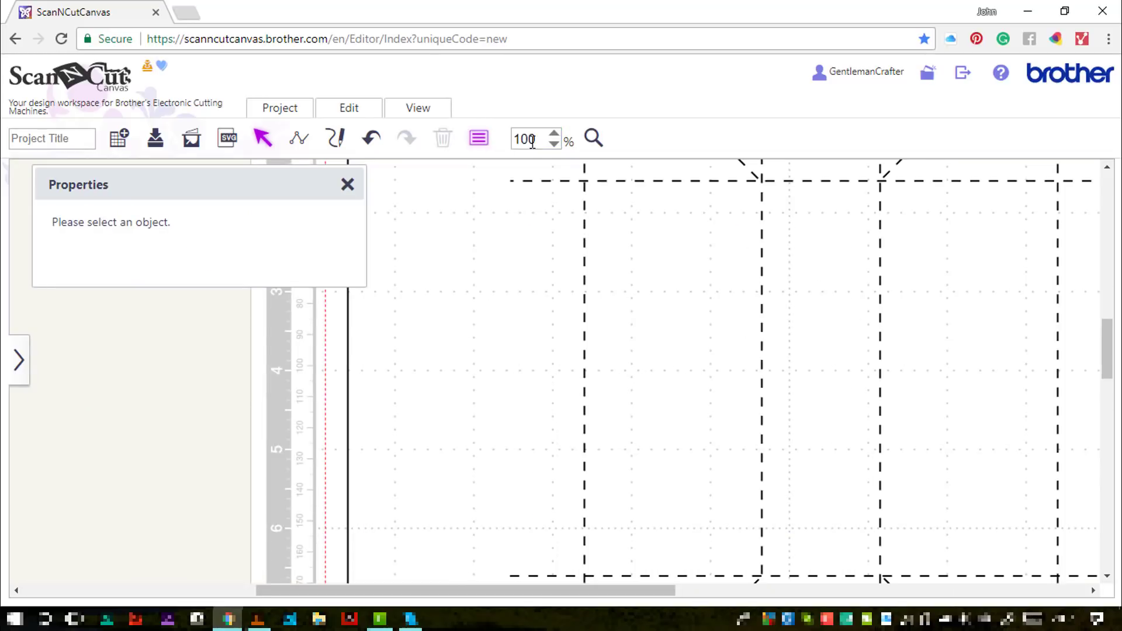
# Step: Ungroup the dashed fold lines so each line can be edited separately
pyautogui.click(553, 144)
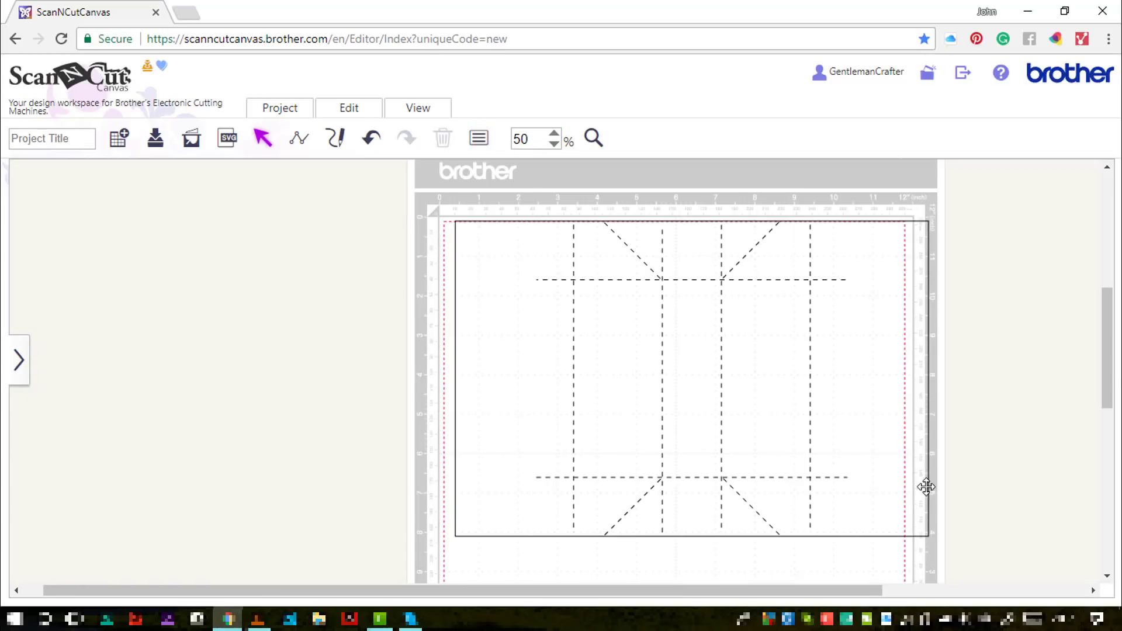
pyautogui.click(586, 143)
pyautogui.moveTo(448, 261); pyautogui.dragTo(935, 294)
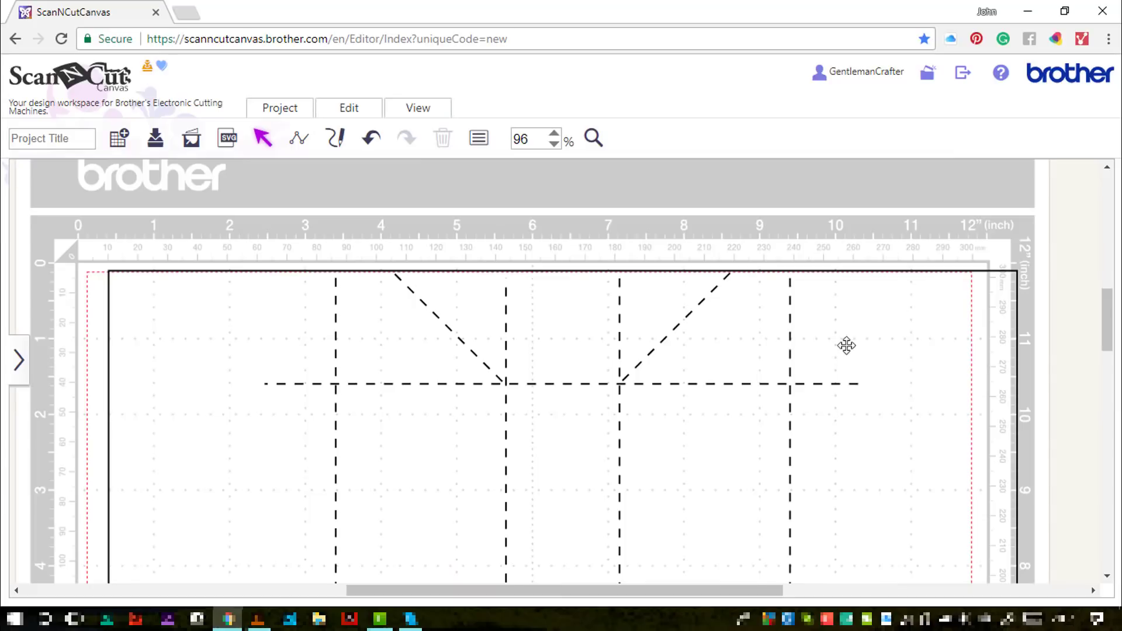
pyautogui.click(822, 384)
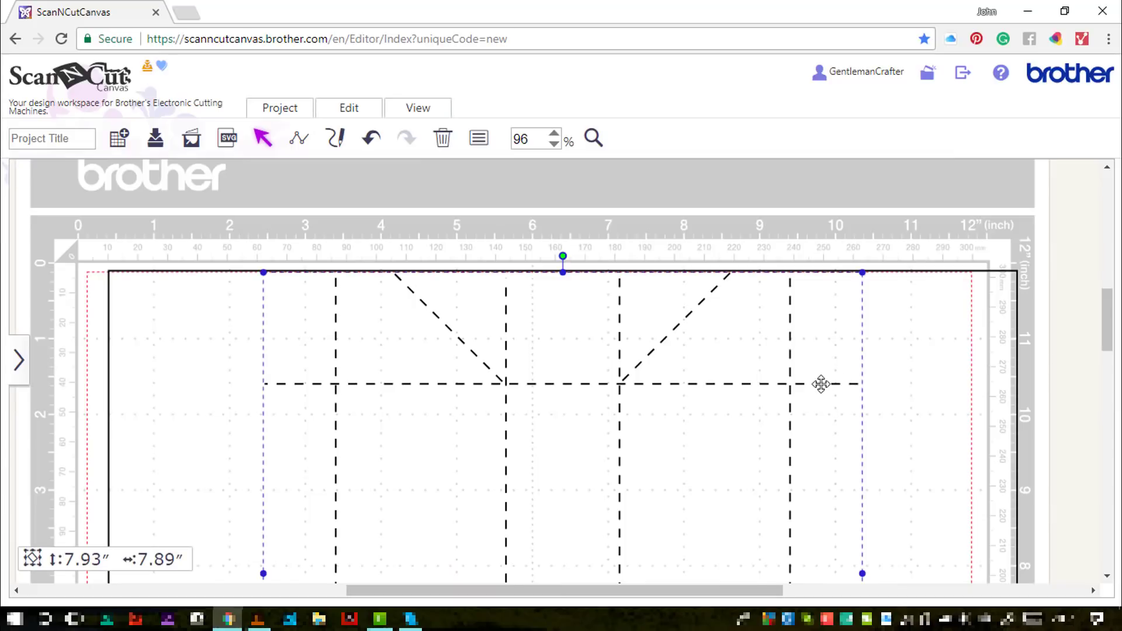
pyautogui.click(820, 383)
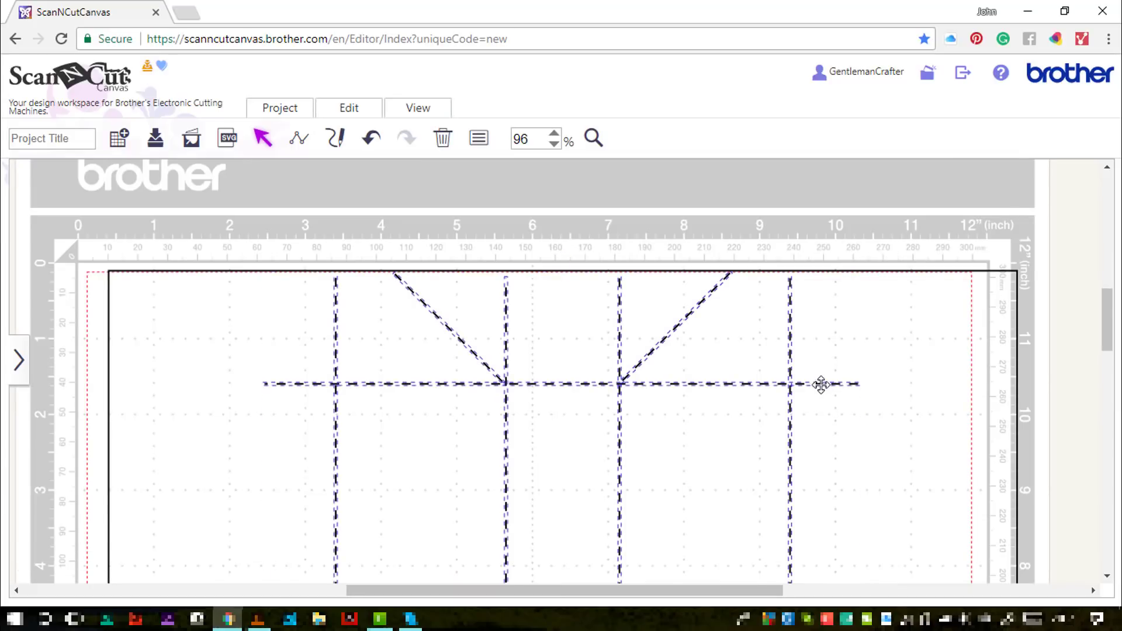
pyautogui.press('g')
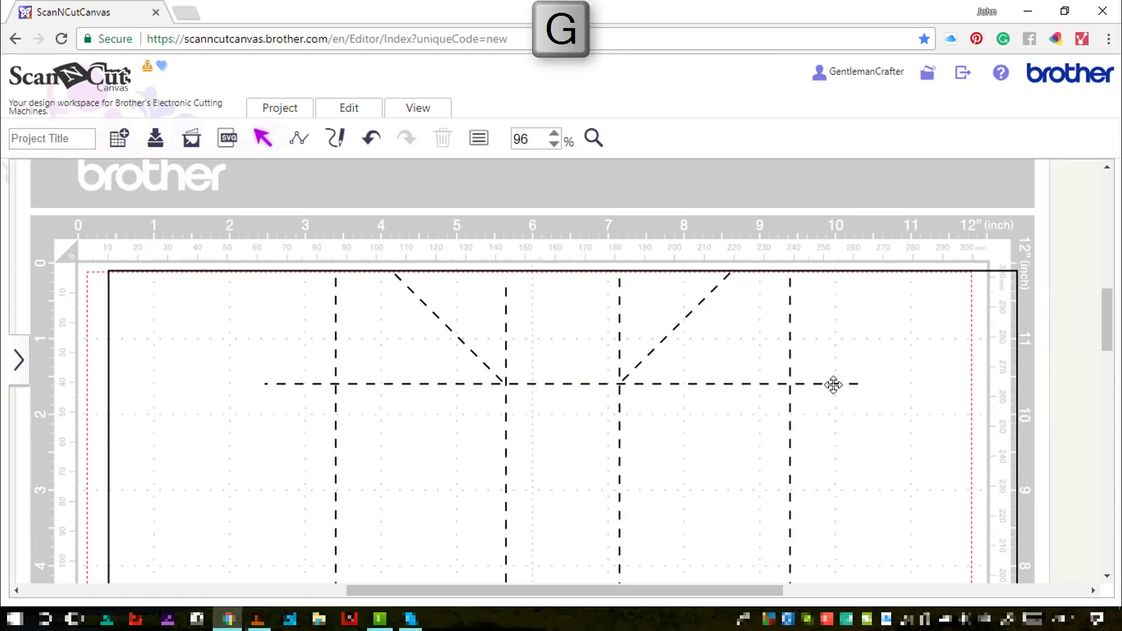
# Step: Stretch both ends of the upper horizontal dashed line toward the outer rectangle's sides, making the line about 11.79 inches wide
pyautogui.click(834, 384)
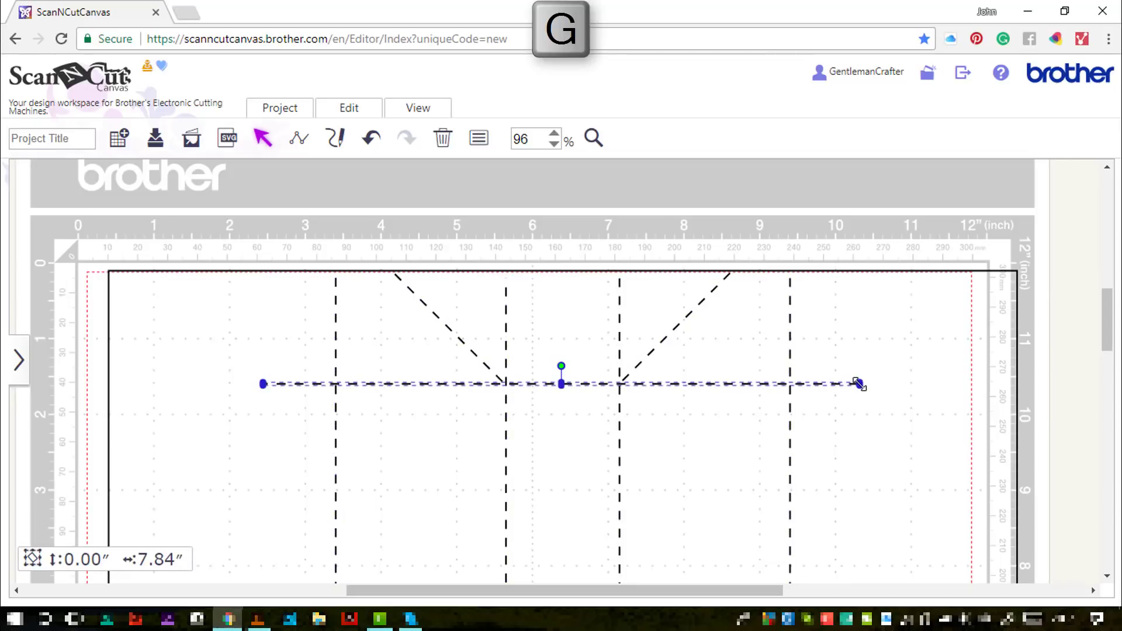
pyautogui.moveTo(860, 384); pyautogui.dragTo(1015, 375)
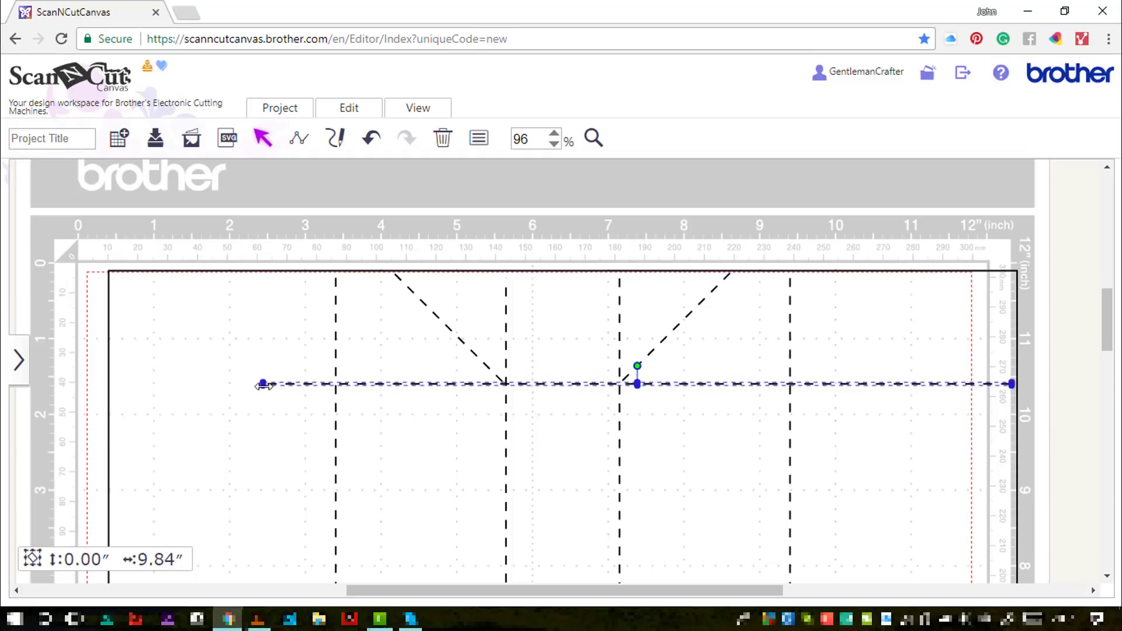
pyautogui.moveTo(264, 385); pyautogui.dragTo(154, 397)
pyautogui.moveTo(123, 396); pyautogui.dragTo(116, 392)
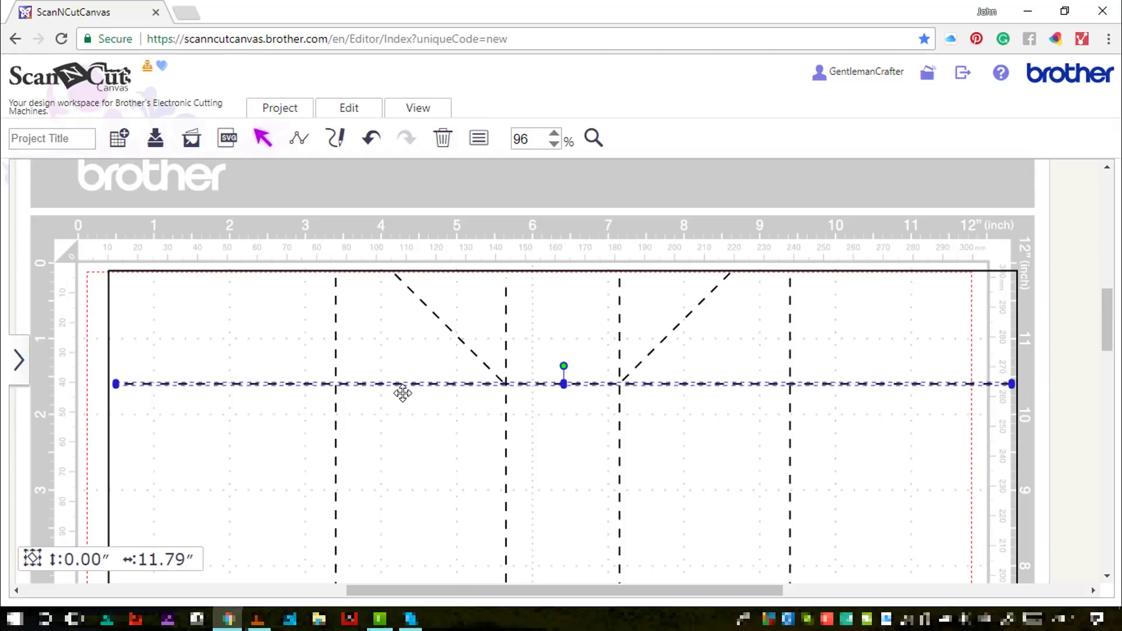
# Step: Stretch both ends of the lower horizontal dashed line toward the outer rectangle's sides, making the line about 11.72 inches wide
pyautogui.scroll(-7, 403, 393)
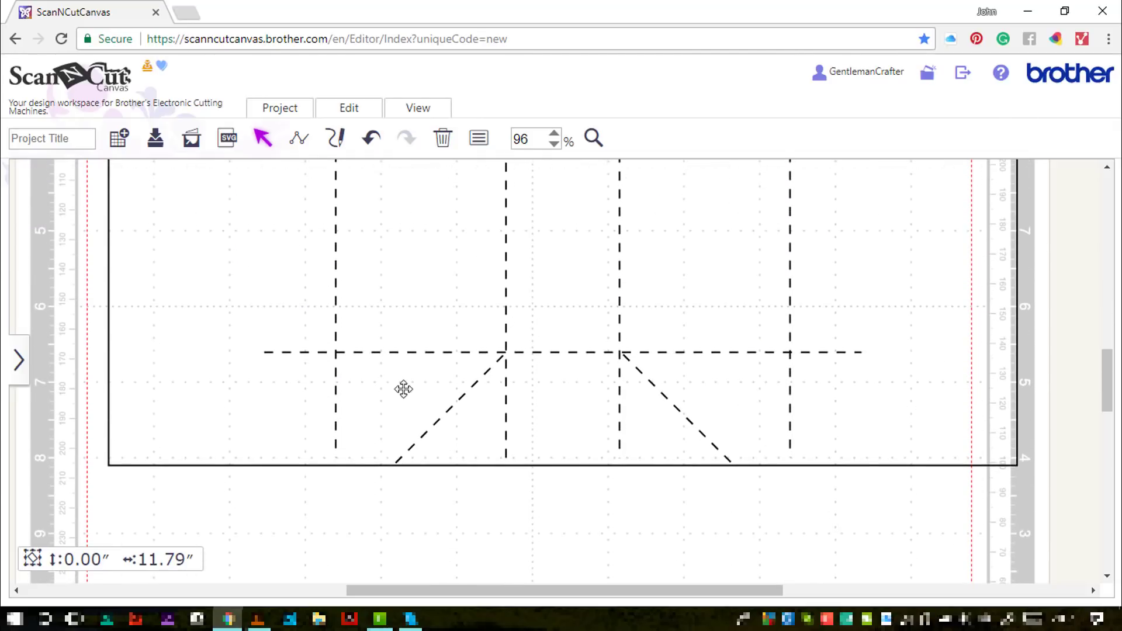
pyautogui.click(387, 354)
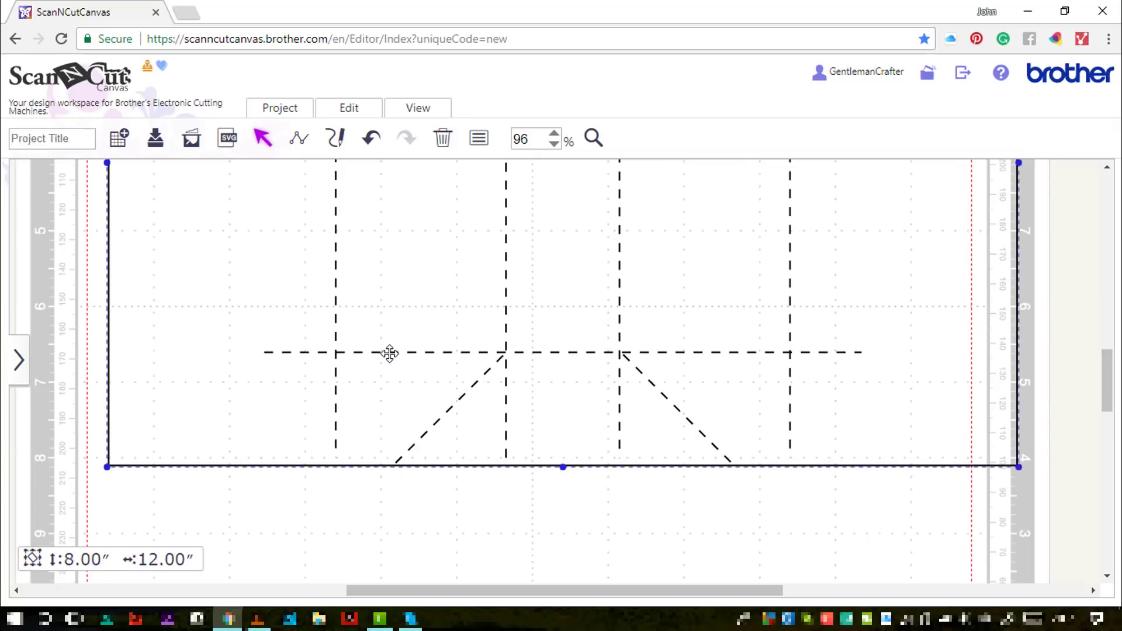
pyautogui.doubleClick(391, 352)
pyautogui.click(380, 556)
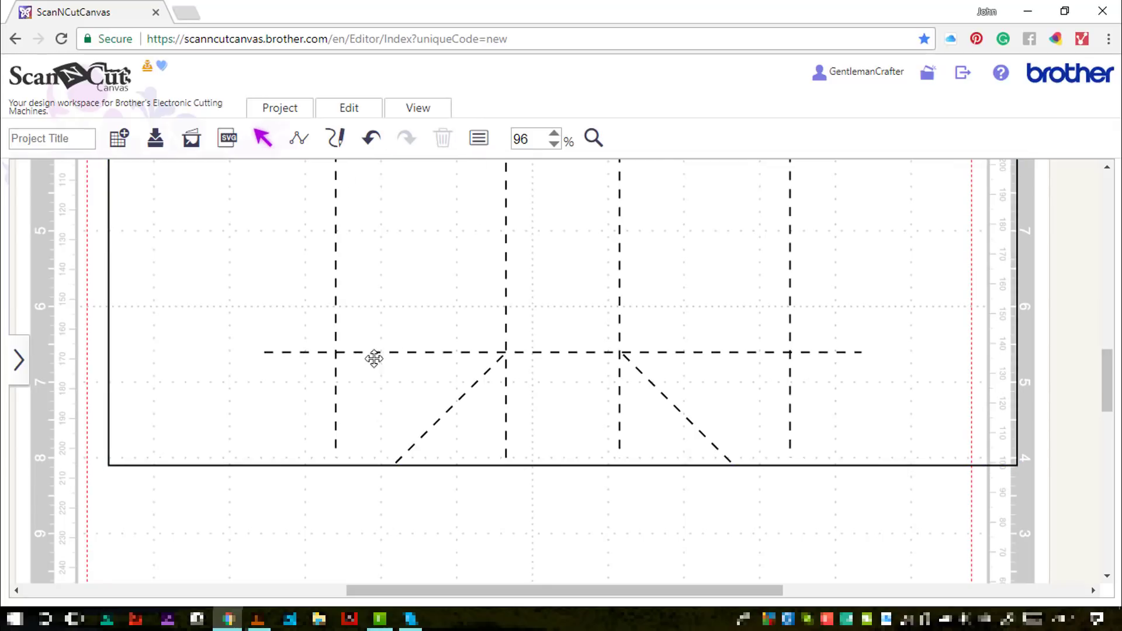
pyautogui.click(392, 352)
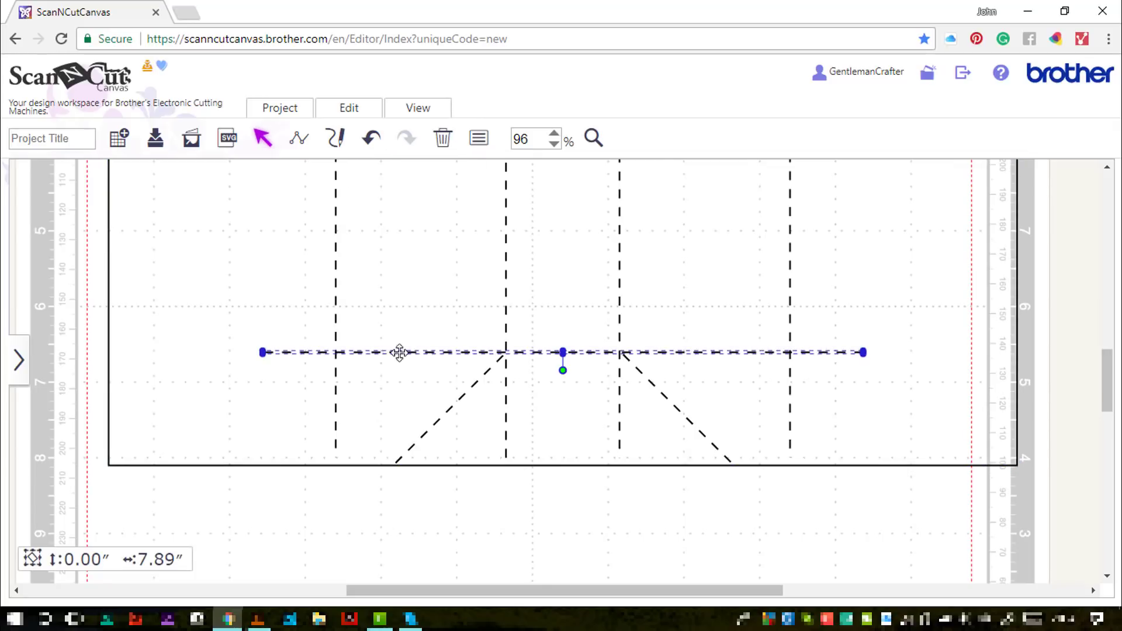
pyautogui.moveTo(864, 352); pyautogui.dragTo(1008, 351)
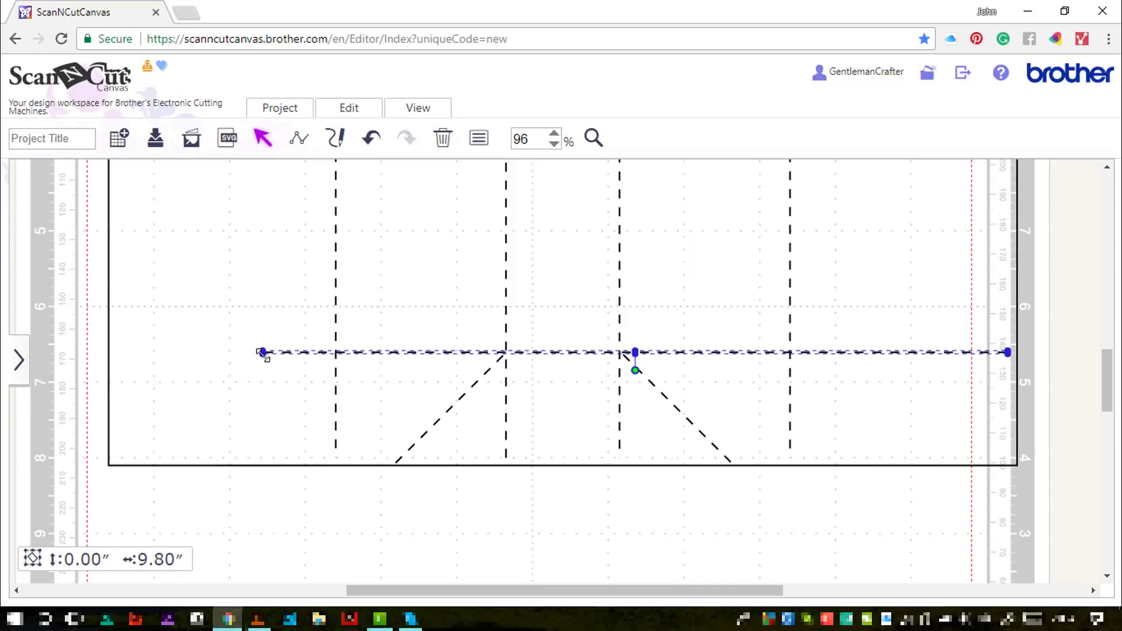
pyautogui.moveTo(262, 354); pyautogui.dragTo(117, 369)
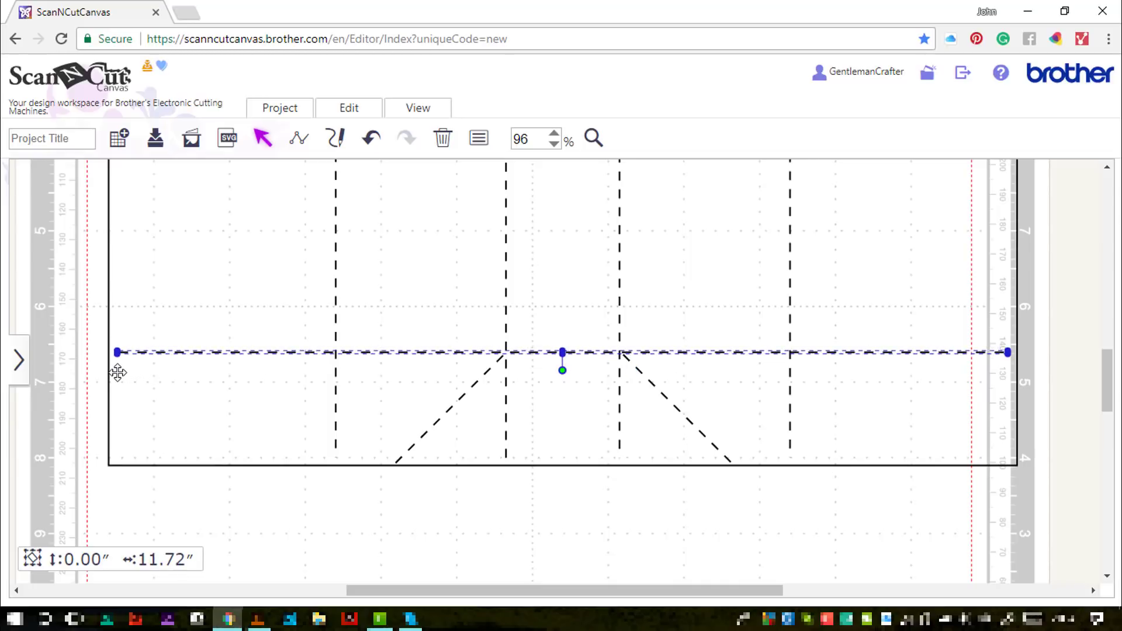
# Step: Move the leftmost vertical dashed line outward, to about 0.8 inch inside the outer rectangle's left side
pyautogui.click(326, 544)
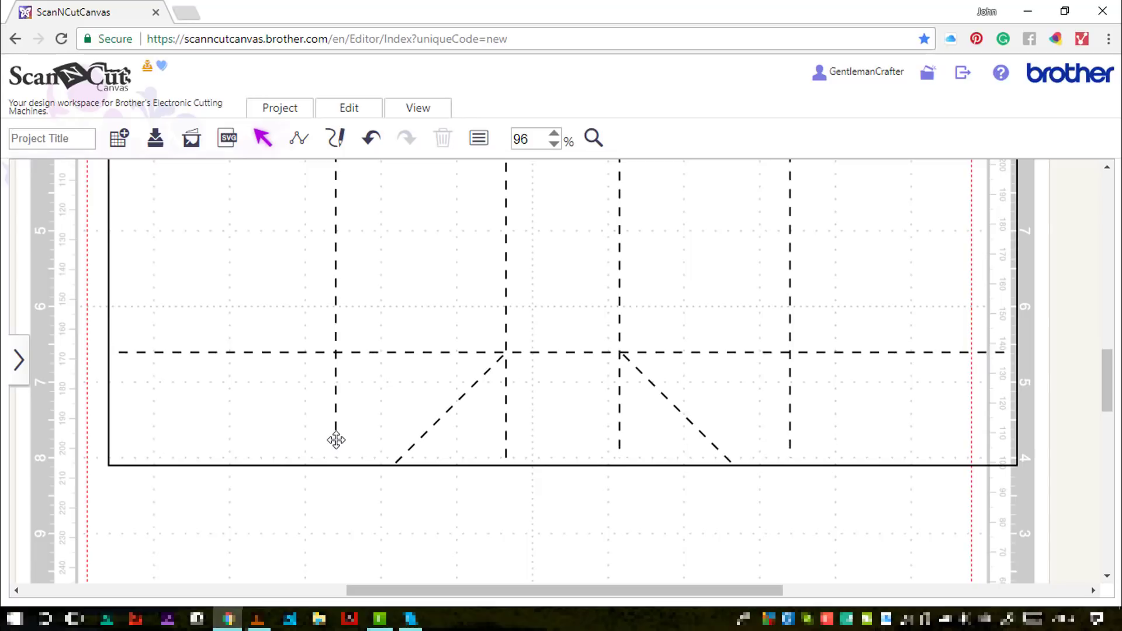
pyautogui.click(336, 440)
pyautogui.moveTo(336, 440); pyautogui.dragTo(168, 437)
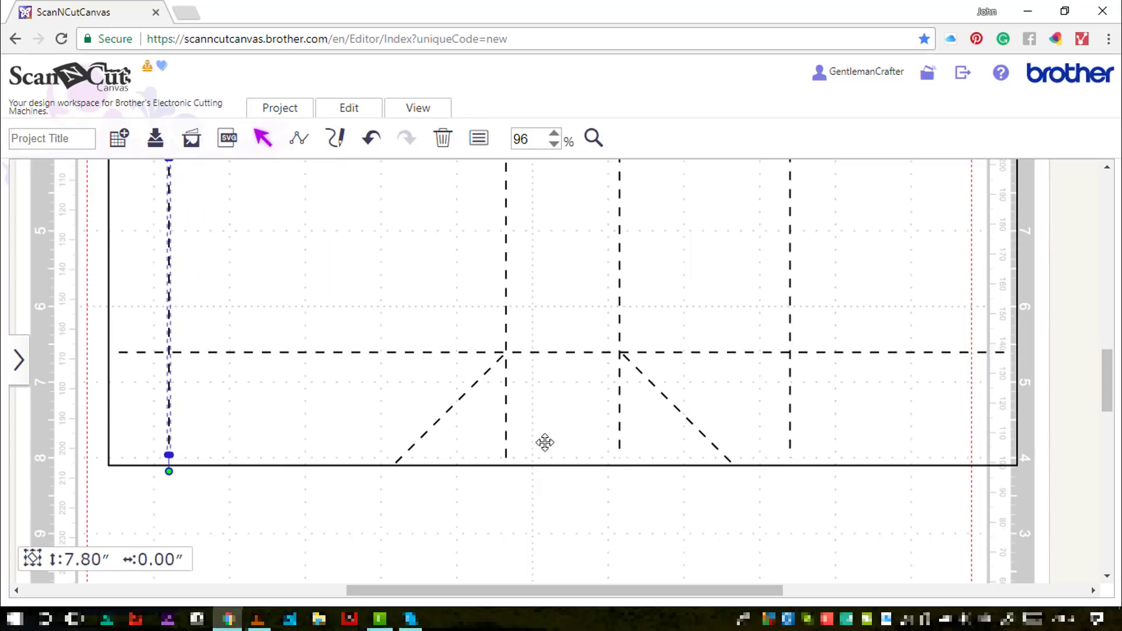
# Step: Move the rightmost vertical dashed line outward, to about 1.1 inches inside the outer rectangle's right side
pyautogui.click(790, 428)
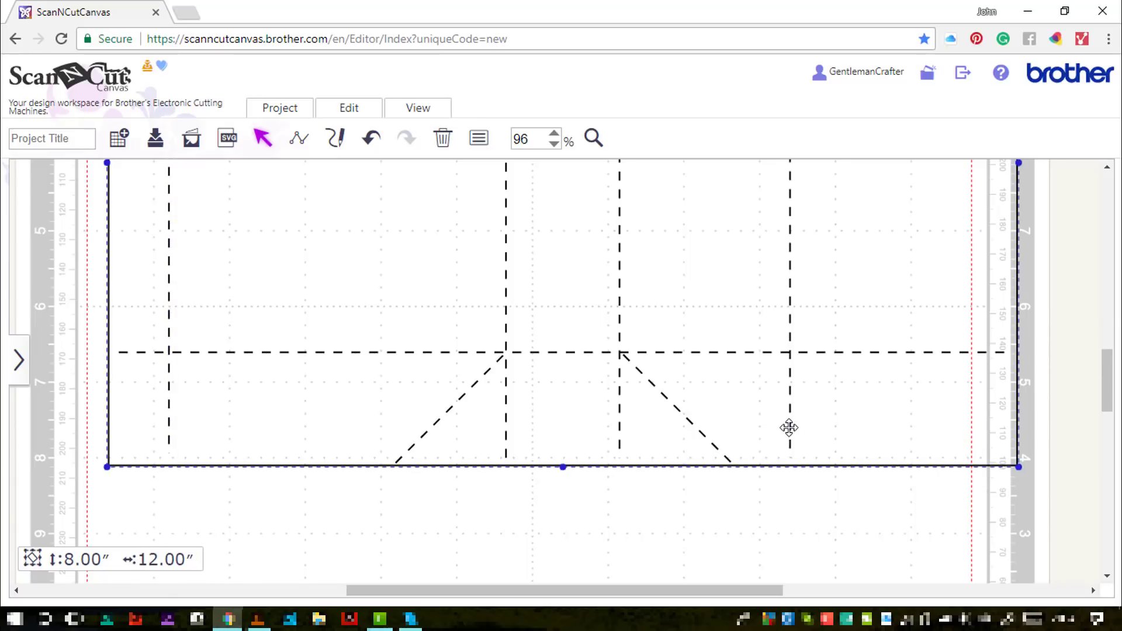
pyautogui.doubleClick(789, 428)
pyautogui.click(795, 526)
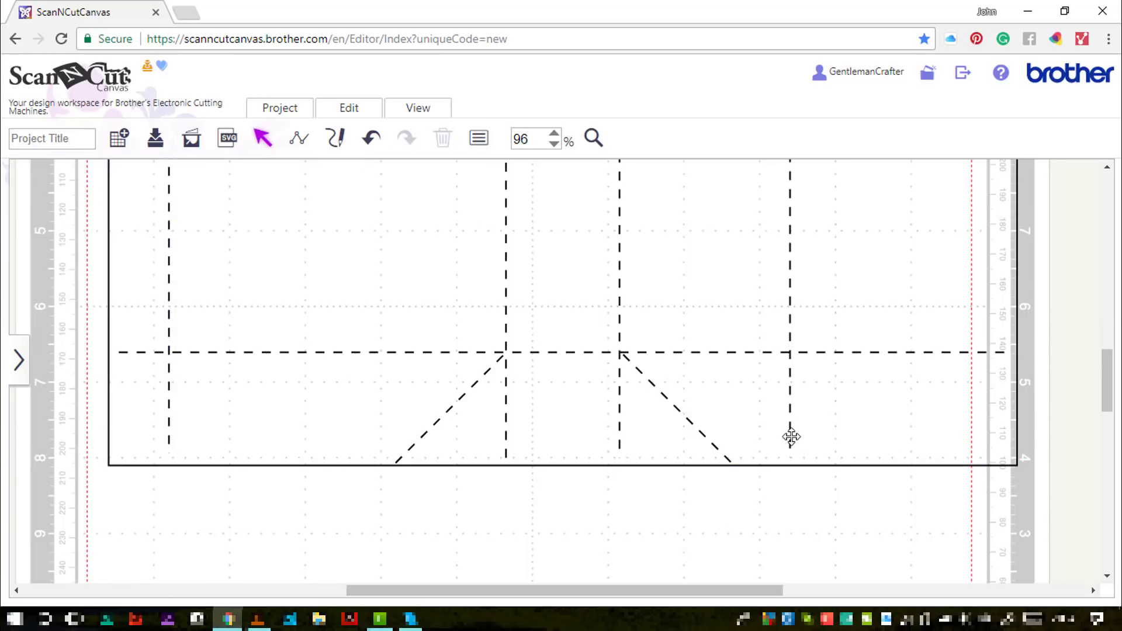
pyautogui.click(792, 437)
pyautogui.click(792, 529)
pyautogui.click(784, 431)
pyautogui.click(798, 550)
pyautogui.click(790, 382)
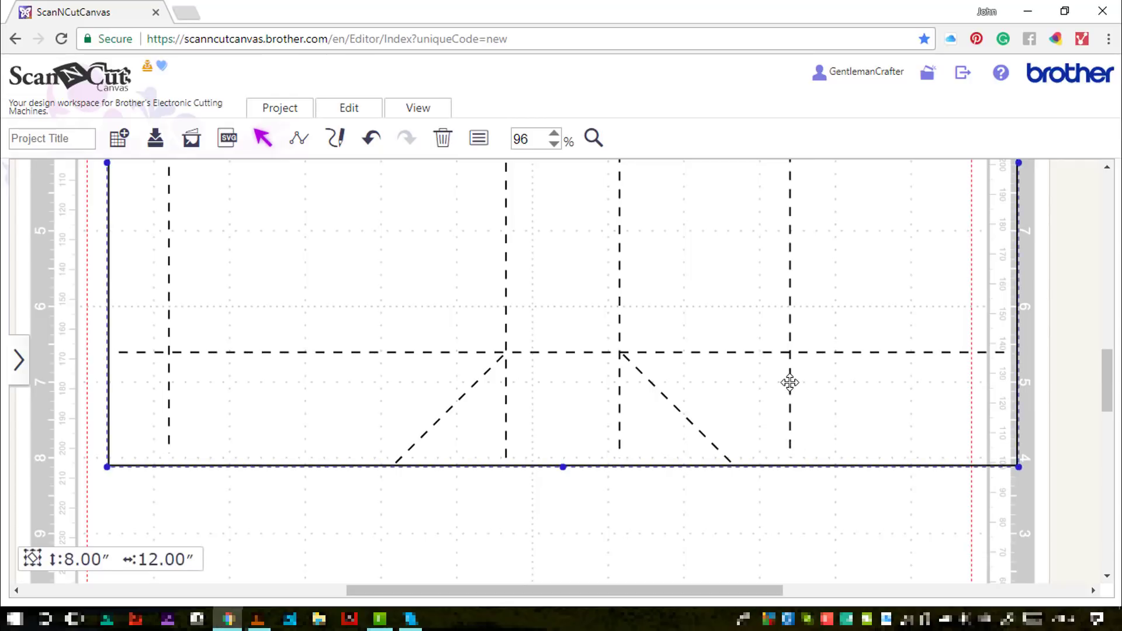
pyautogui.doubleClick(792, 384)
pyautogui.click(802, 573)
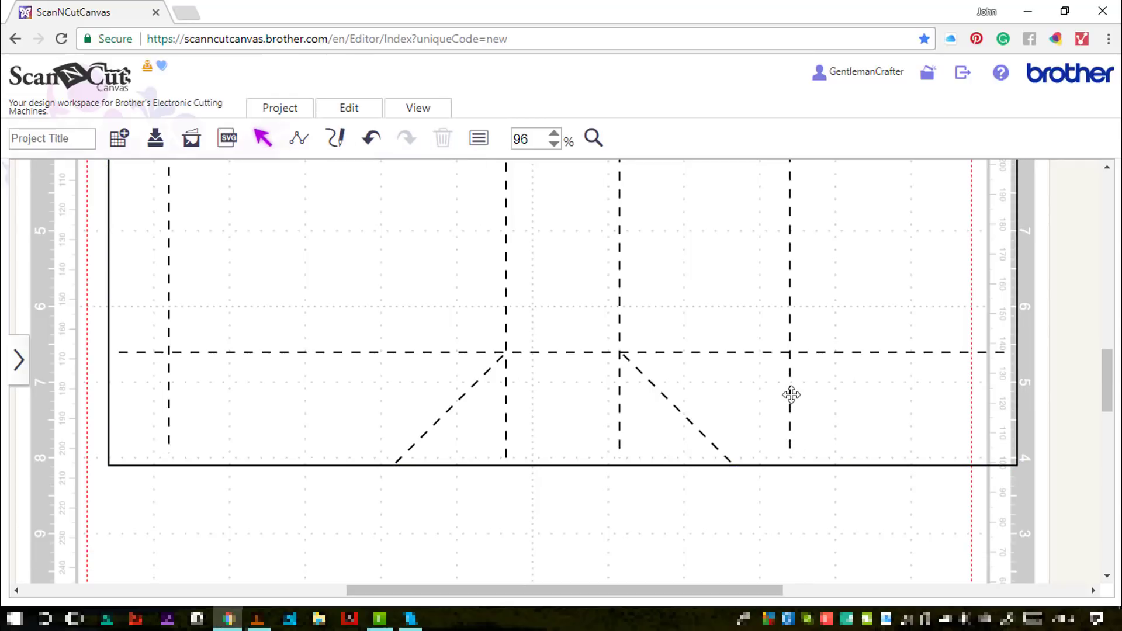
pyautogui.click(790, 389)
pyautogui.moveTo(790, 389); pyautogui.dragTo(935, 390)
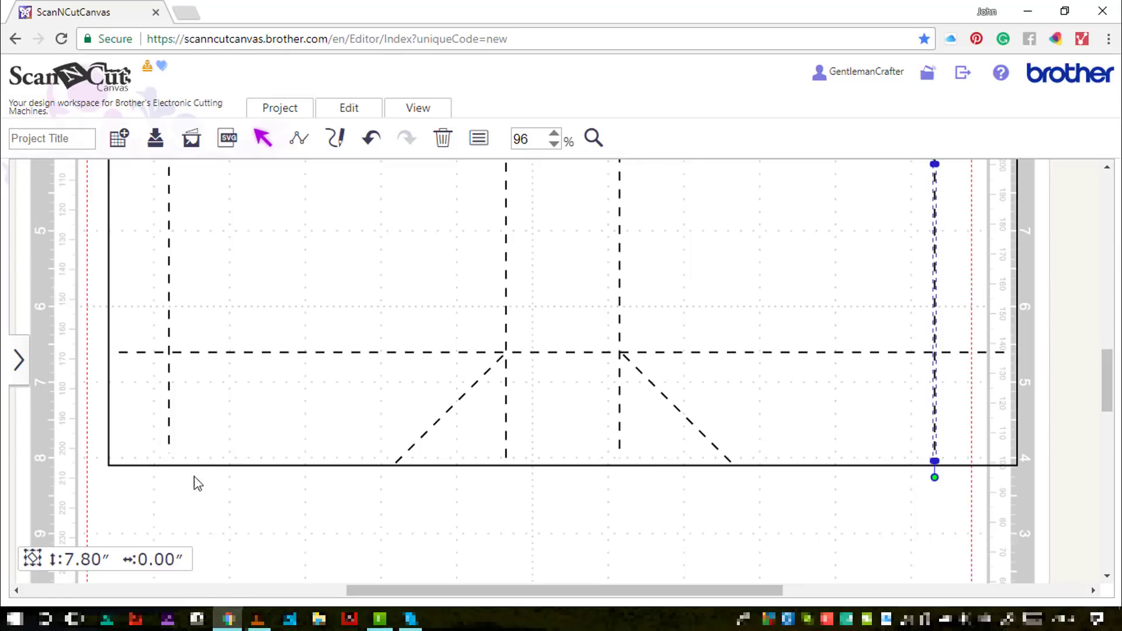
# Step: Move the outer rectangle out of the way, past the right edge of the cutting mat
pyautogui.click(195, 428)
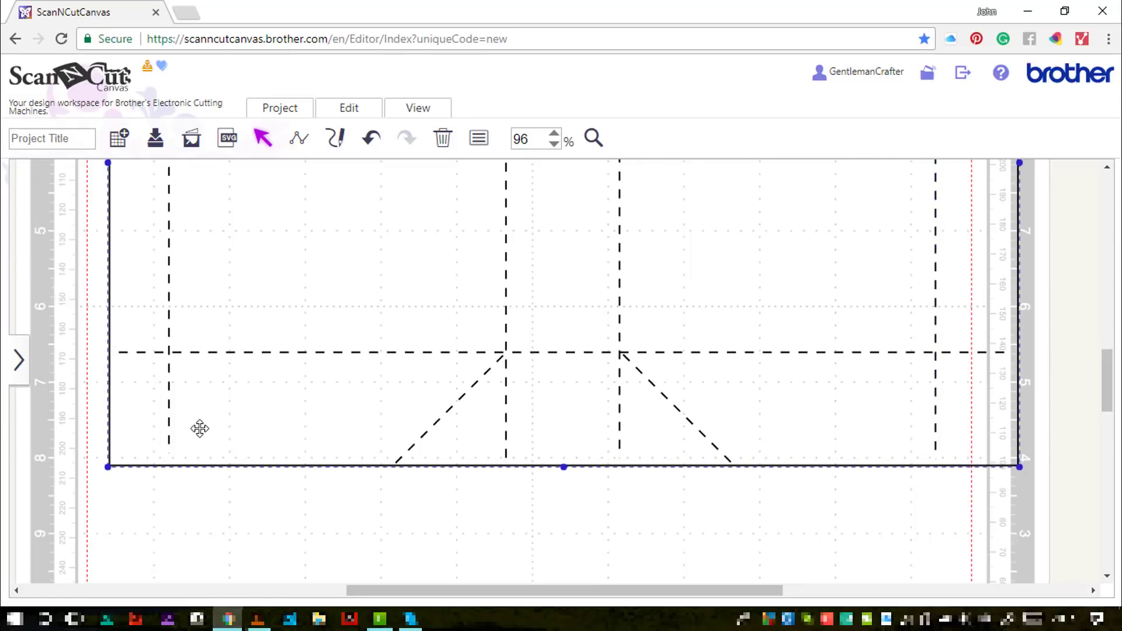
pyautogui.moveTo(199, 429); pyautogui.dragTo(484, 525)
pyautogui.click(169, 409)
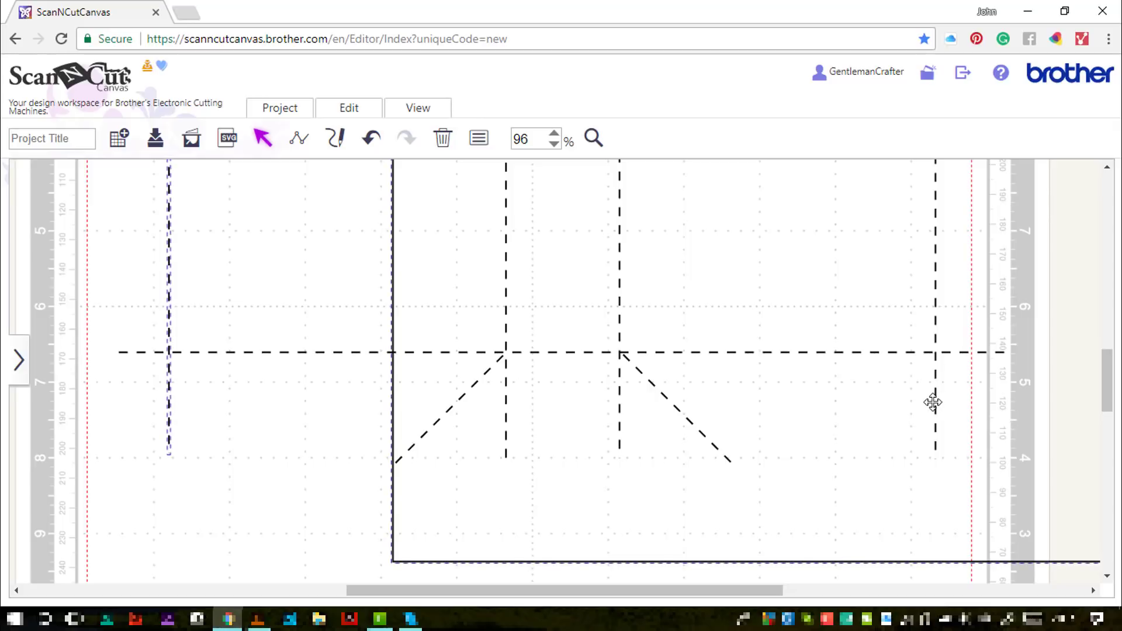
pyautogui.moveTo(934, 402); pyautogui.dragTo(935, 402)
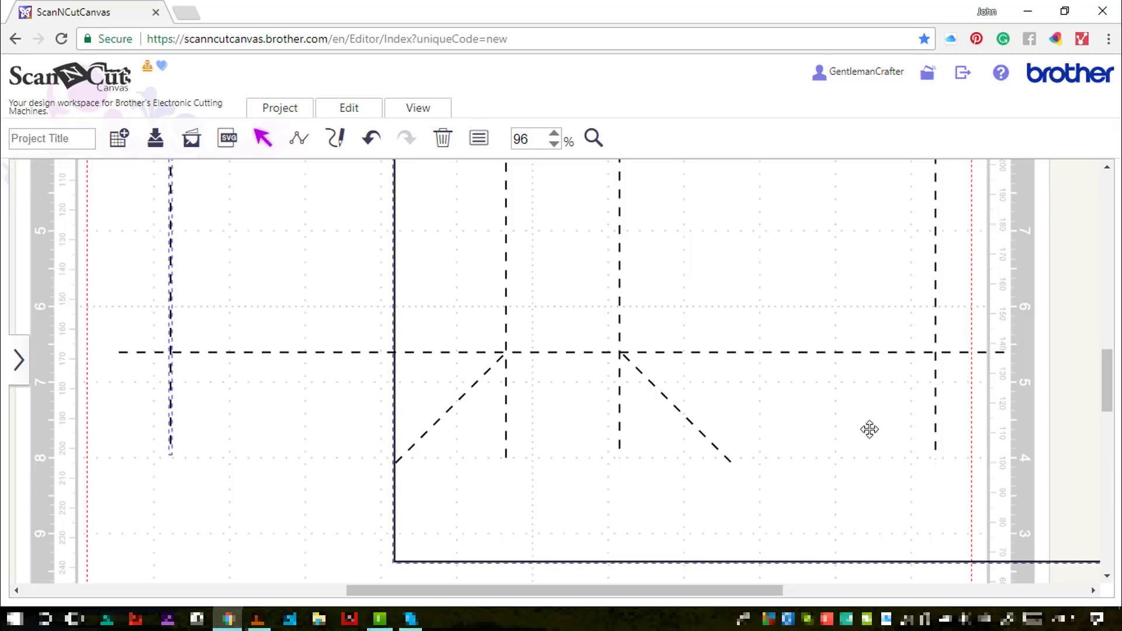
pyautogui.moveTo(708, 501); pyautogui.dragTo(1007, 536)
pyautogui.hotkey('ctrl', 'z')
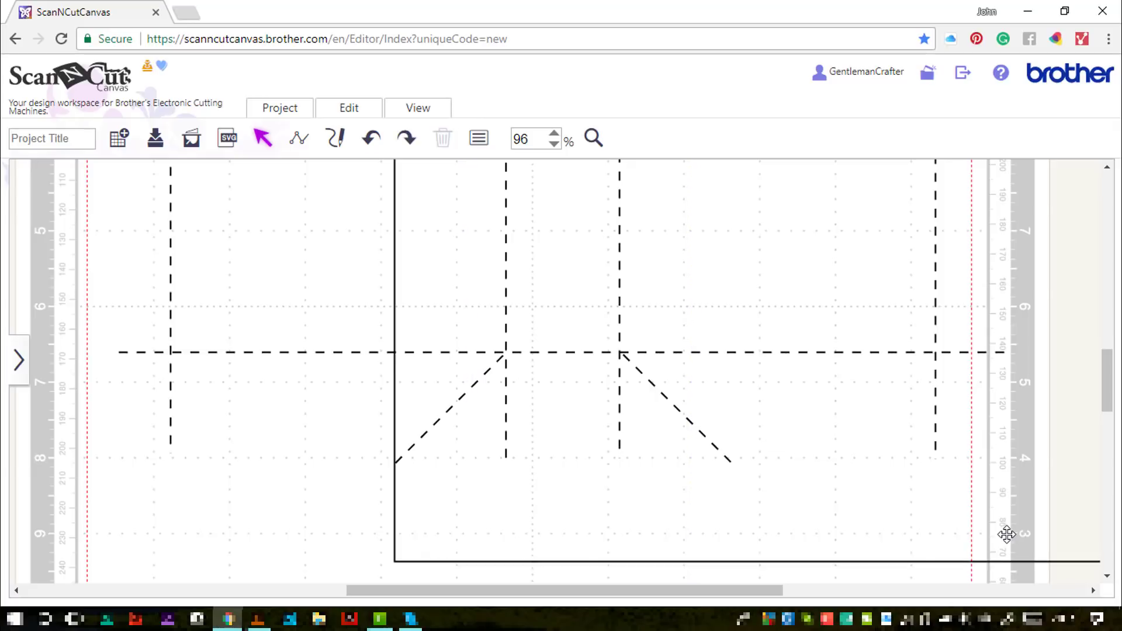
pyautogui.click(414, 525)
pyautogui.moveTo(413, 524); pyautogui.dragTo(1043, 487)
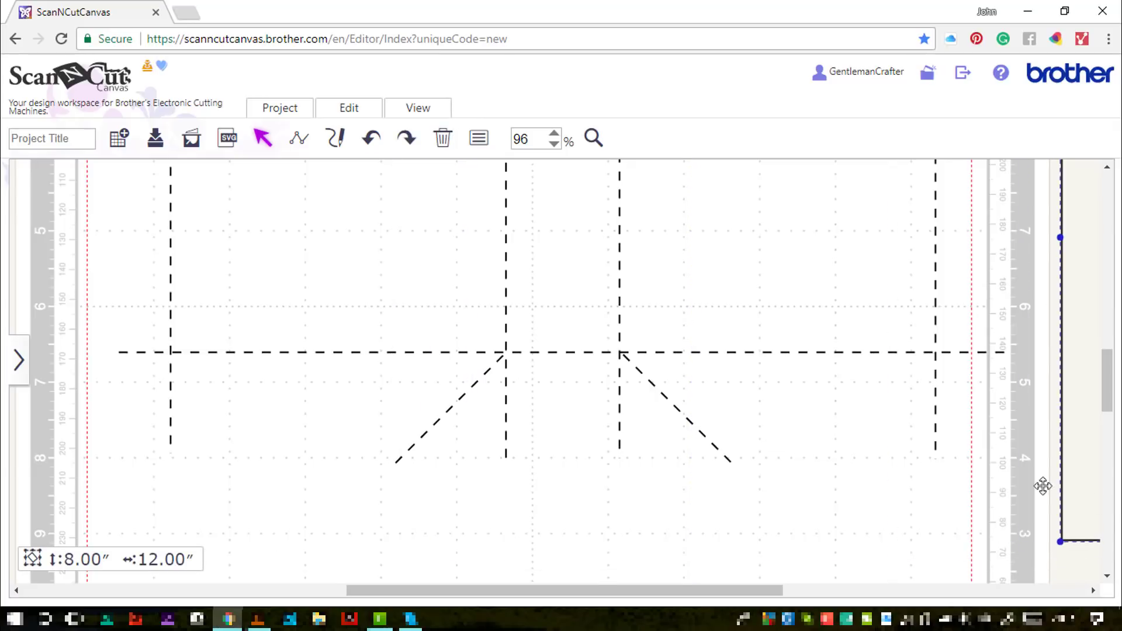
# Step: Align the two outermost vertical dashed lines on their vertical middle and group them
pyautogui.click(935, 432)
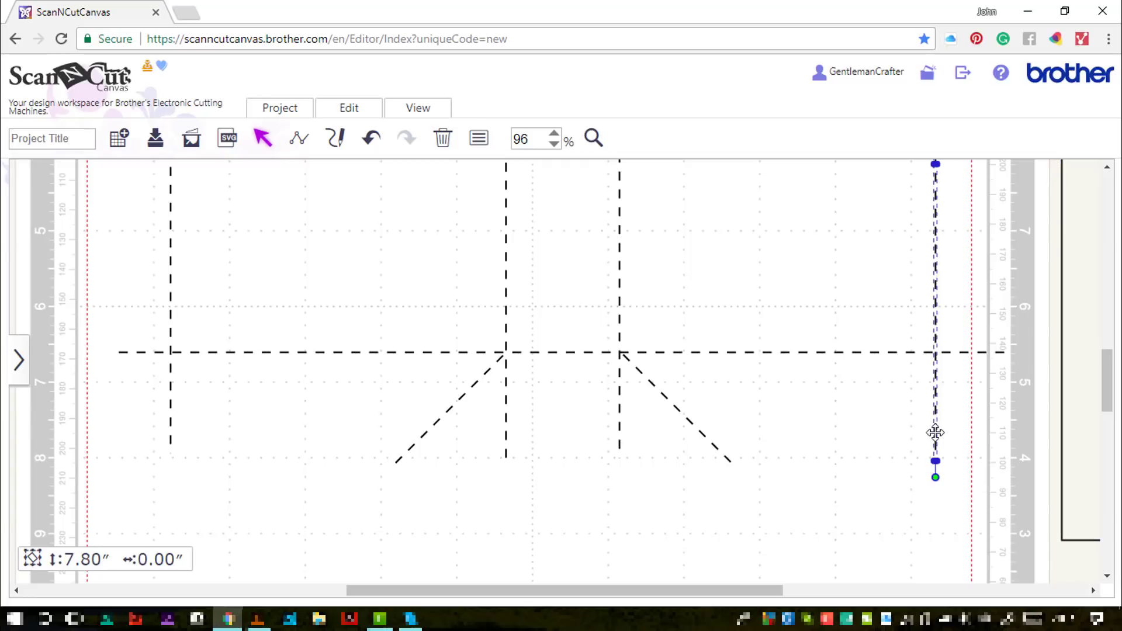
pyautogui.click(173, 413)
pyautogui.click(171, 405)
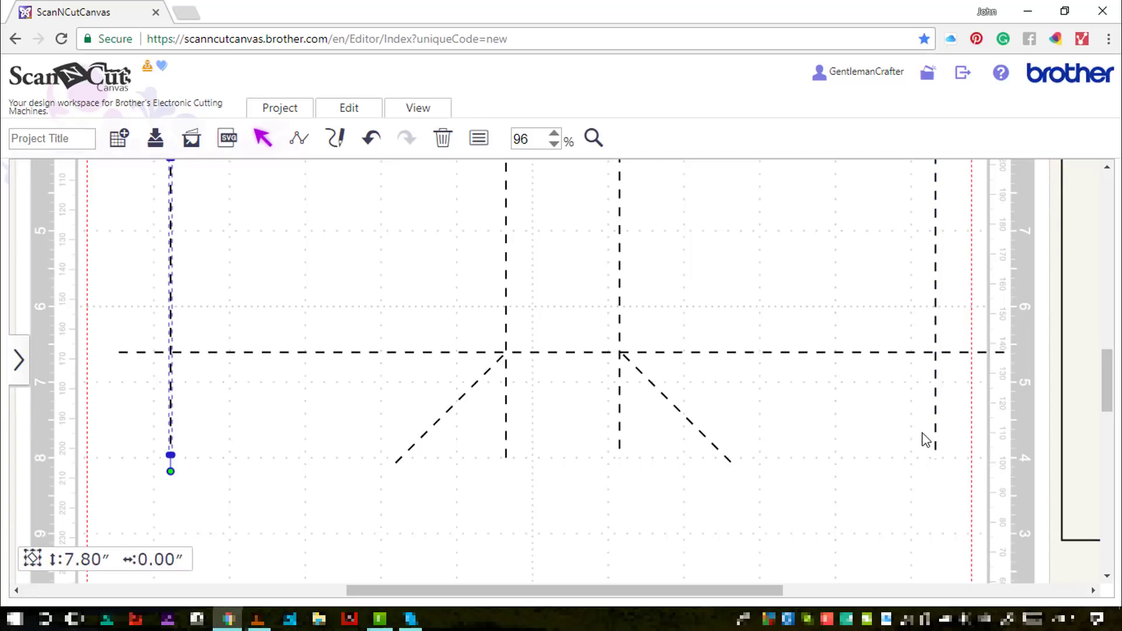
pyautogui.keyDown('shift'); pyautogui.click(936, 392); pyautogui.keyUp('shift')
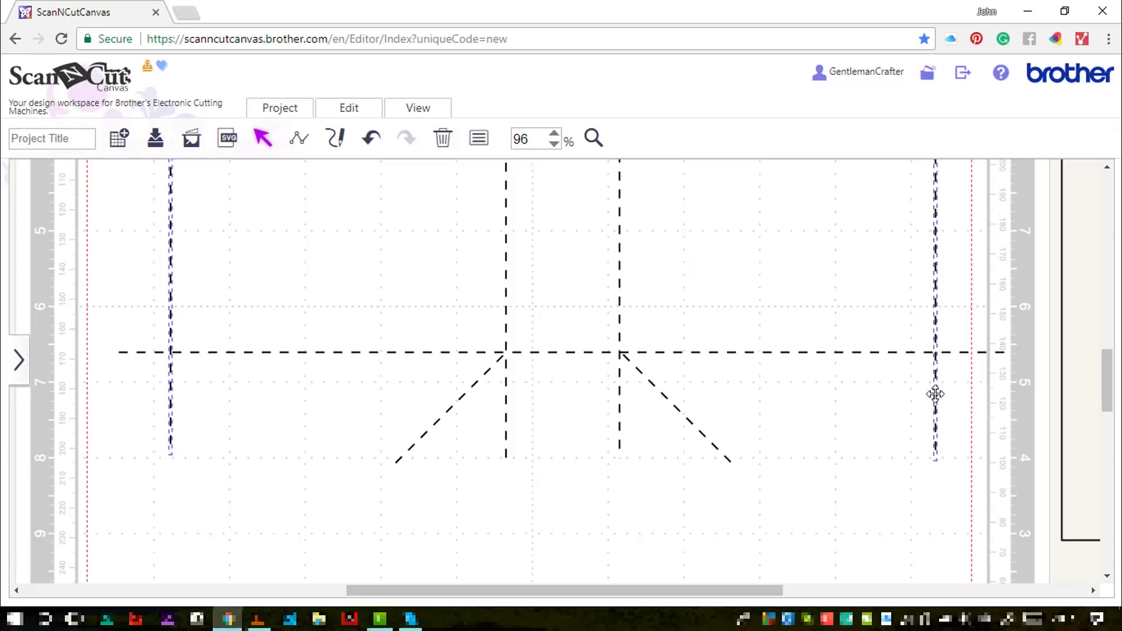
pyautogui.click(353, 109)
pyautogui.click(519, 302)
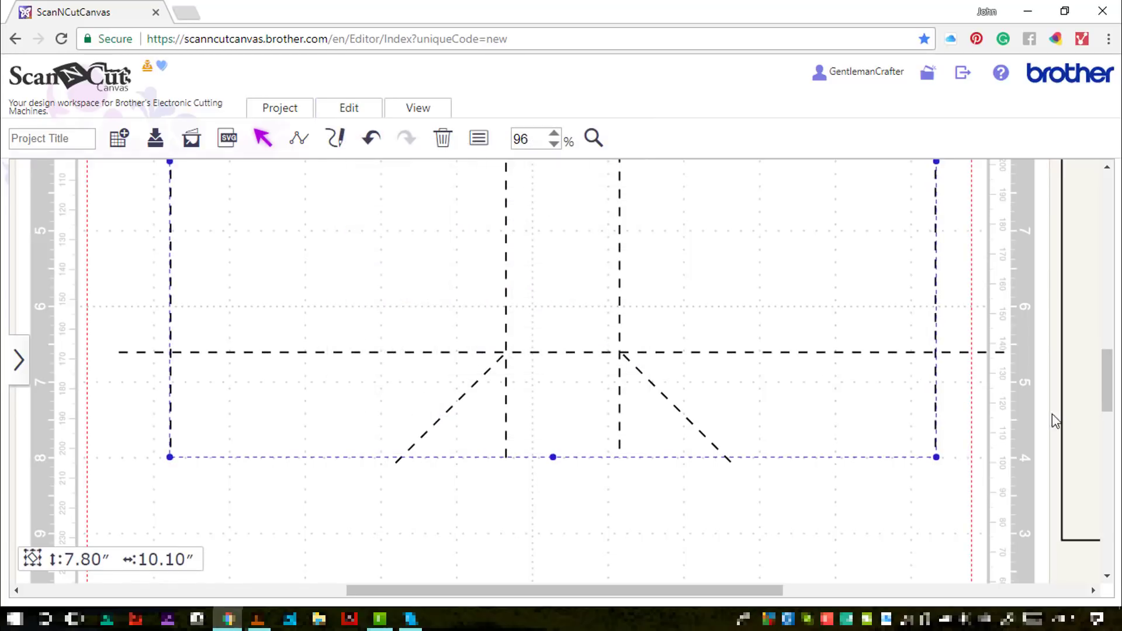
pyautogui.press('g')
# Step: Group the two horizontal, two inner vertical and four diagonal dashed lines, leaving out the outermost vertical pair and the rectangle
pyautogui.moveTo(1088, 425)
pyautogui.mouseDown()
pyautogui.moveTo(762, 429)
pyautogui.moveTo(88, 383)
pyautogui.moveTo(158, 354)
pyautogui.moveTo(129, 345)
pyautogui.moveTo(135, 365)
pyautogui.moveTo(1078, 401)
pyautogui.moveTo(1093, 421)
pyautogui.mouseUp()
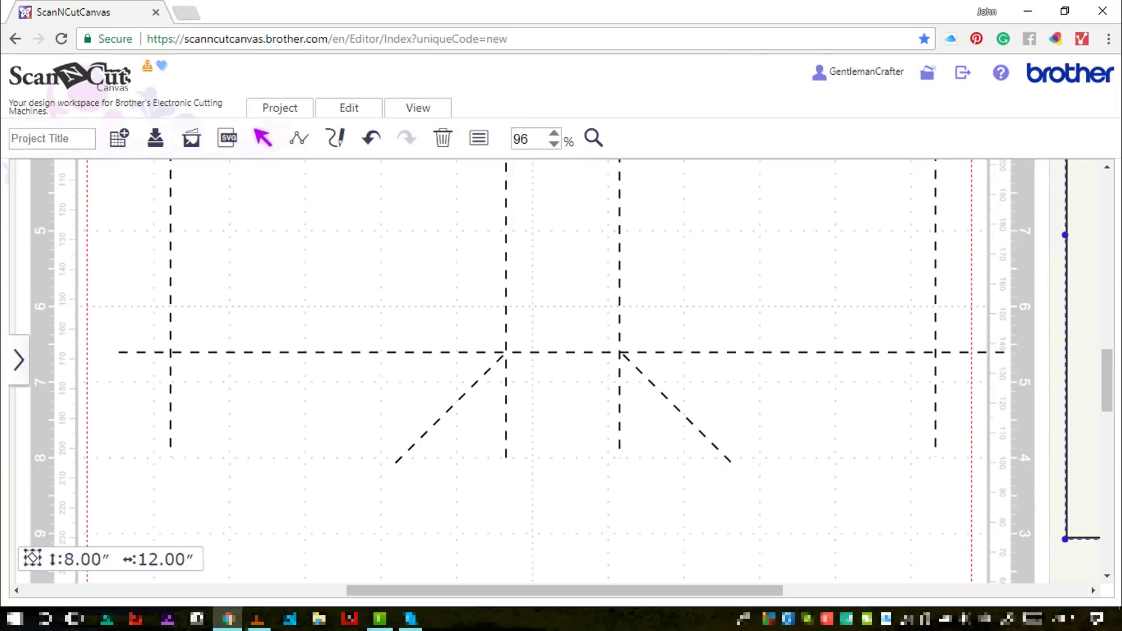
pyautogui.click(443, 113)
pyautogui.click(449, 161)
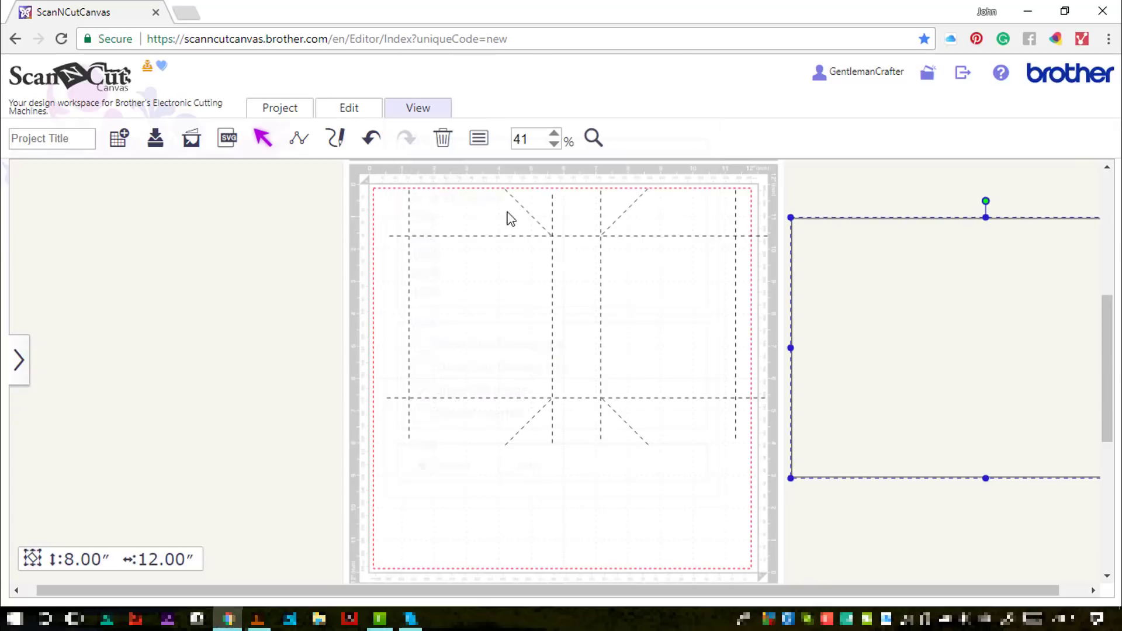
pyautogui.click(343, 172)
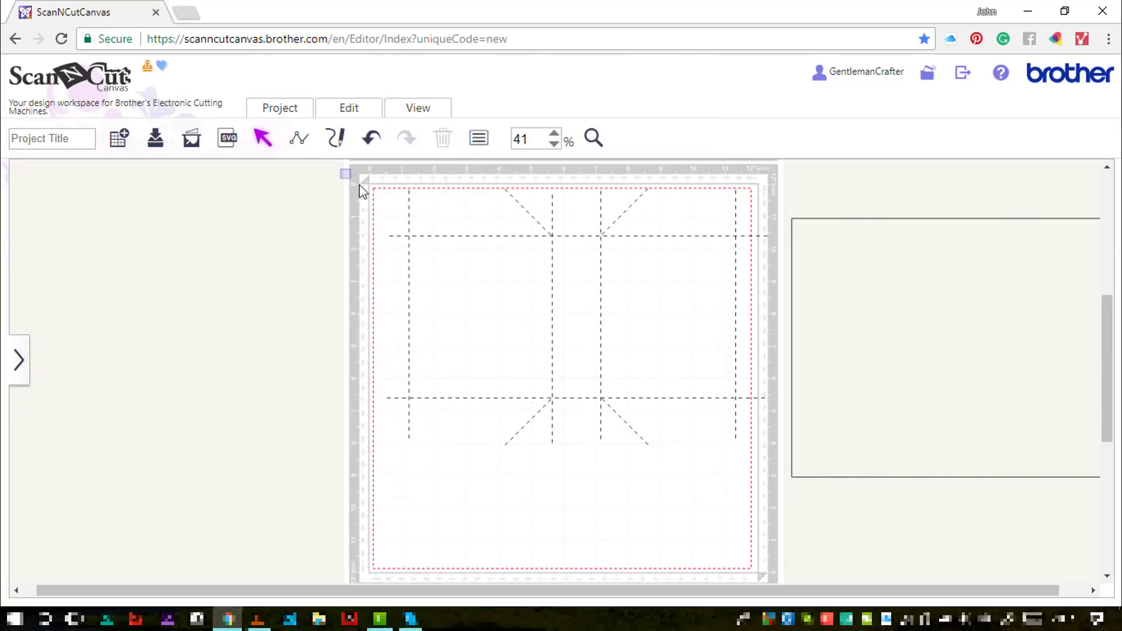
pyautogui.moveTo(359, 185); pyautogui.dragTo(384, 204)
pyautogui.moveTo(460, 163); pyautogui.dragTo(691, 500)
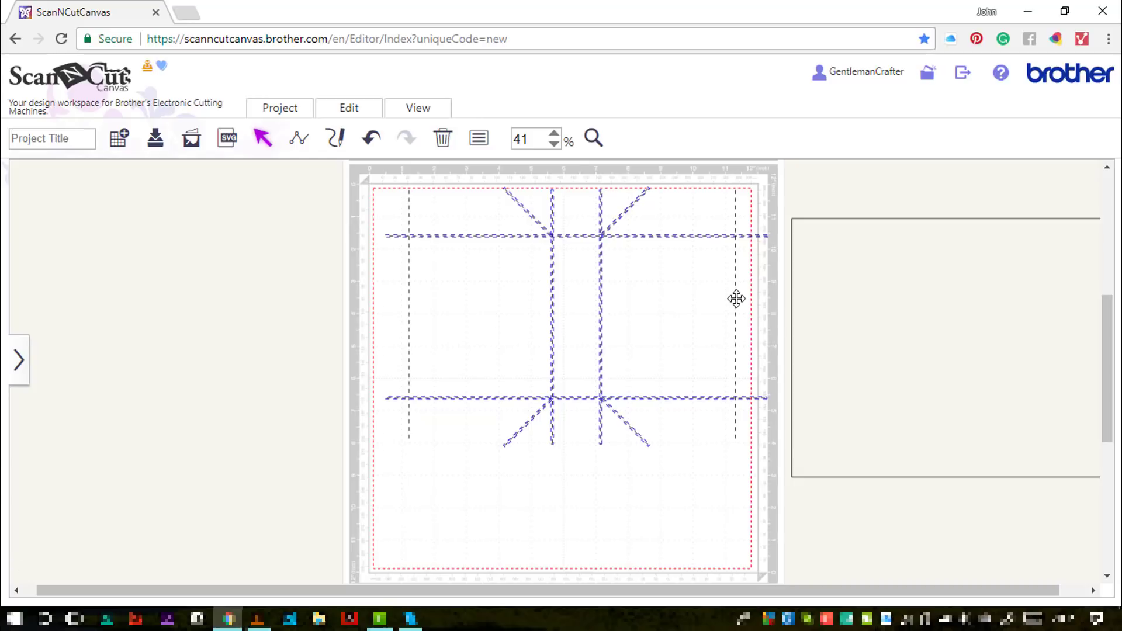
pyautogui.press('g')
# Step: Center both groups of dashed lines and the outer rectangle on each other, horizontally and vertically
pyautogui.moveTo(339, 172); pyautogui.dragTo(845, 433)
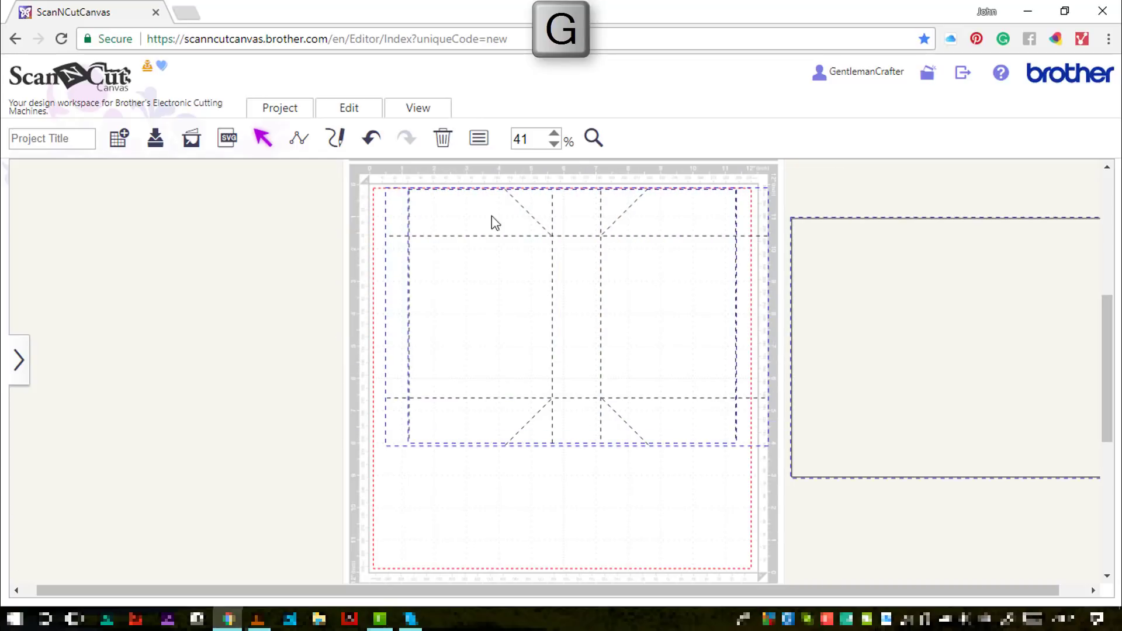
pyautogui.click(348, 108)
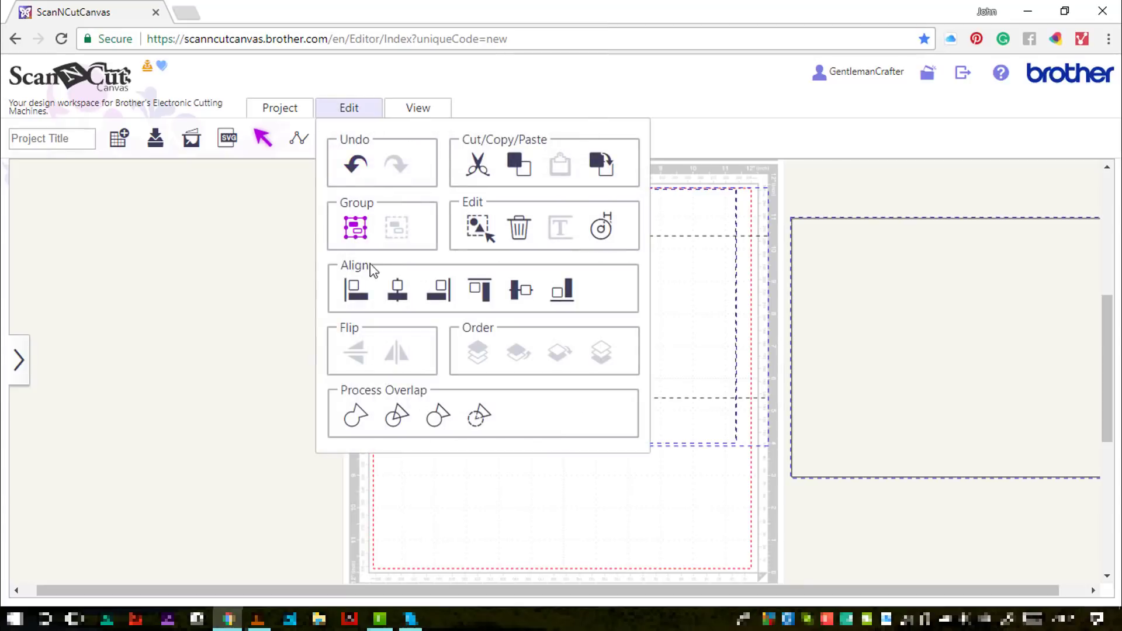
pyautogui.click(392, 292)
pyautogui.click(353, 110)
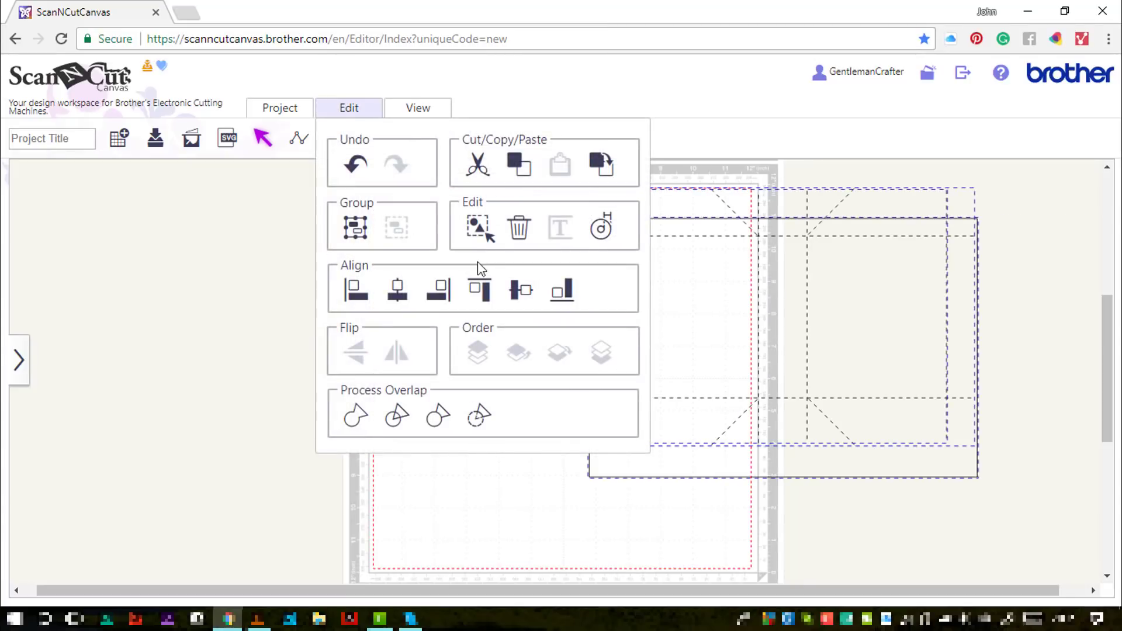
pyautogui.click(515, 290)
# Step: Place the whole template on the cutting mat as one group and scale it proportionally to about 5.13 by 7.70 inches
pyautogui.moveTo(774, 321); pyautogui.dragTo(559, 309)
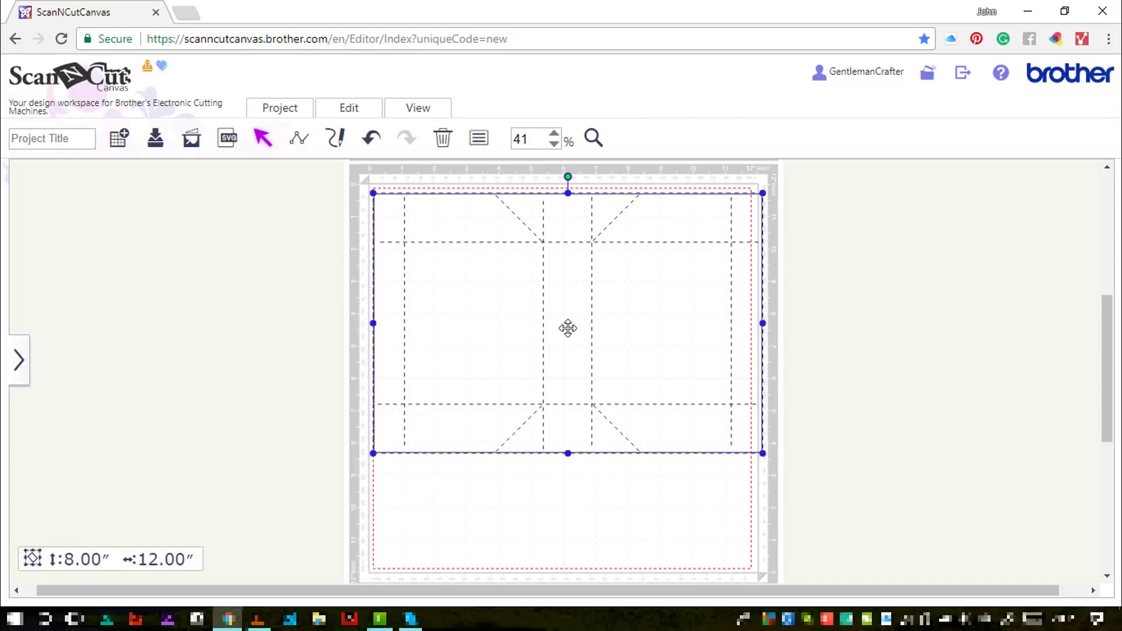
pyautogui.press('g')
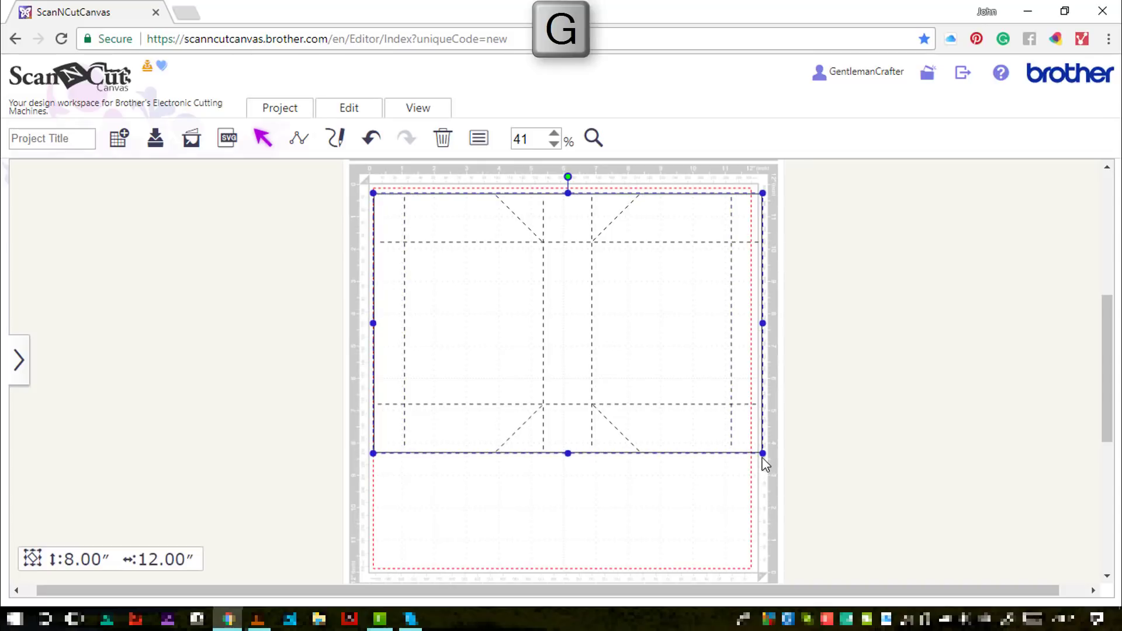
pyautogui.moveTo(760, 460); pyautogui.dragTo(623, 383)
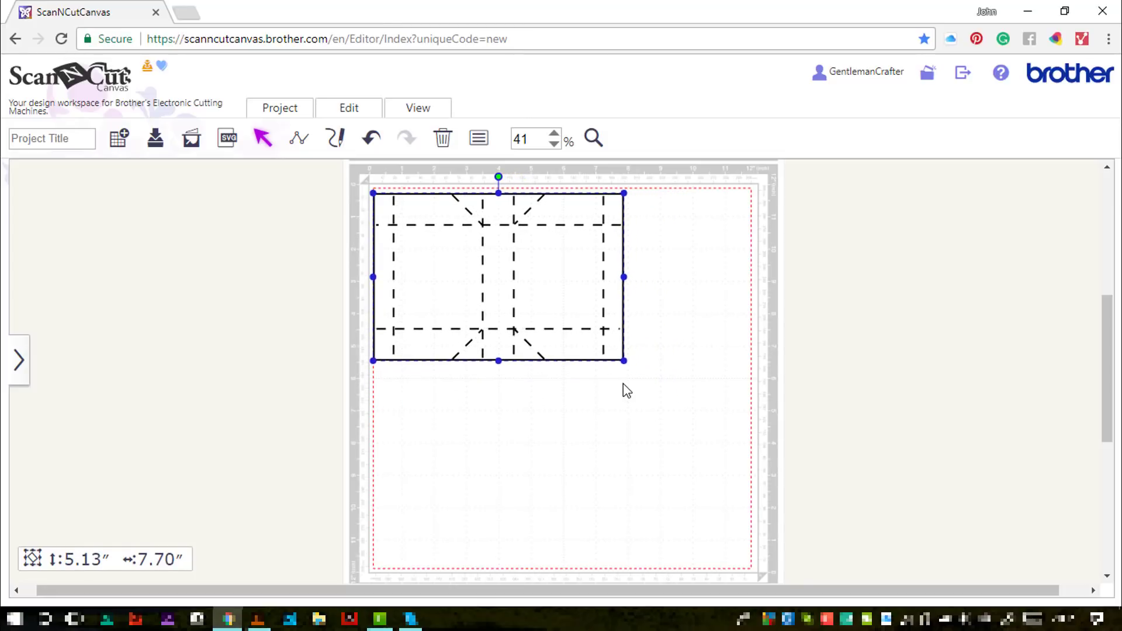
pyautogui.click(628, 432)
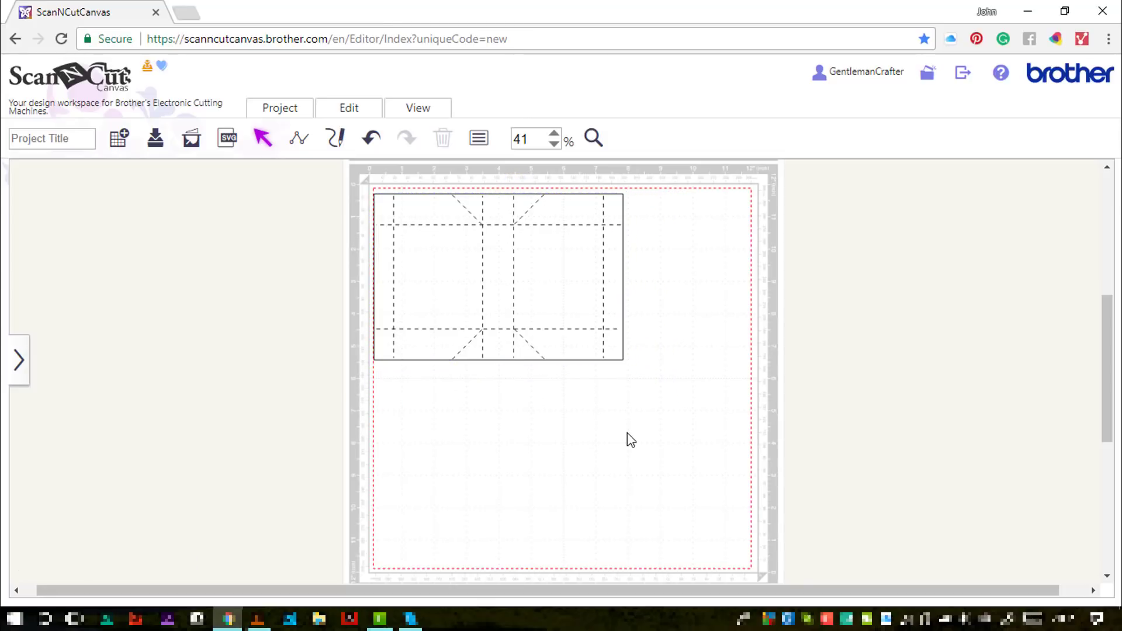
# Step: Title the project "Gift Bag" and save it
pyautogui.click(19, 360)
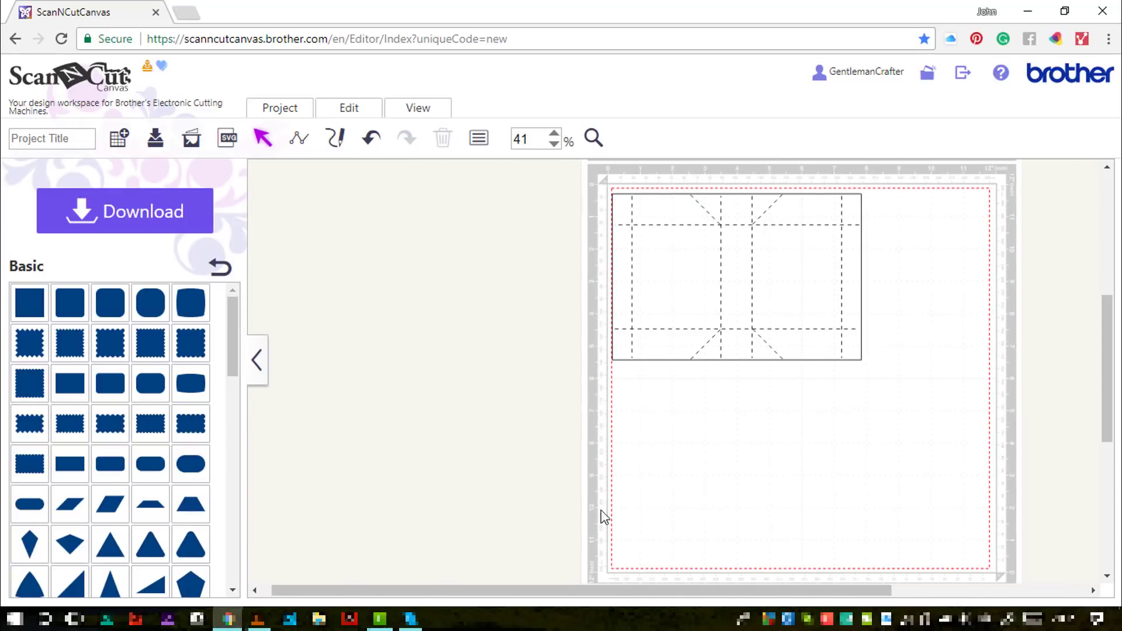
pyautogui.click(594, 138)
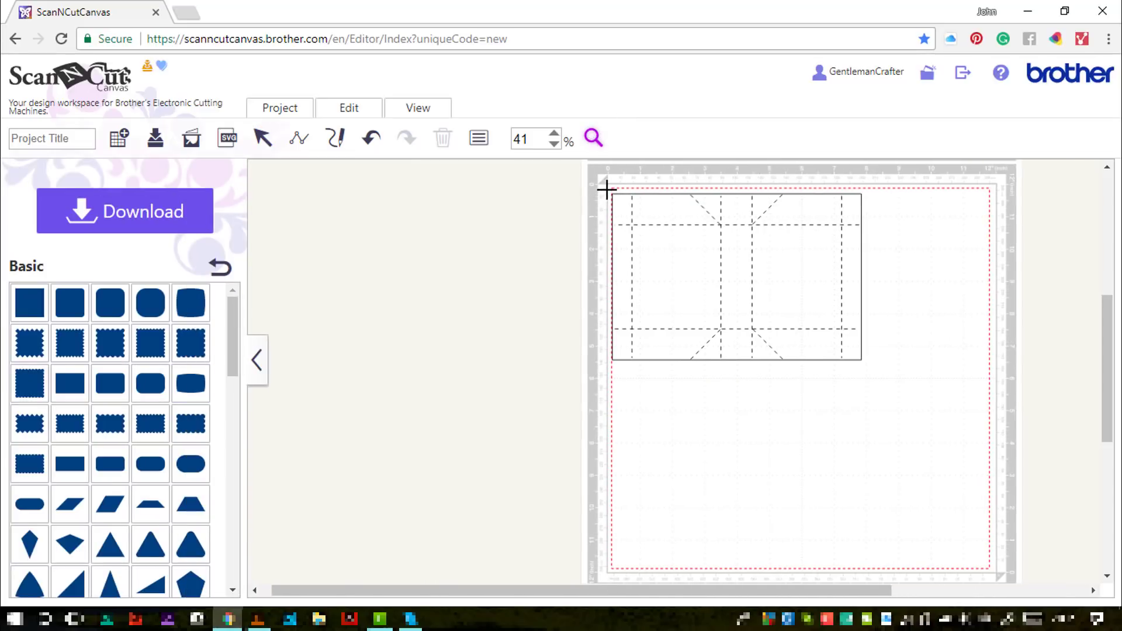
pyautogui.moveTo(607, 189); pyautogui.dragTo(866, 367)
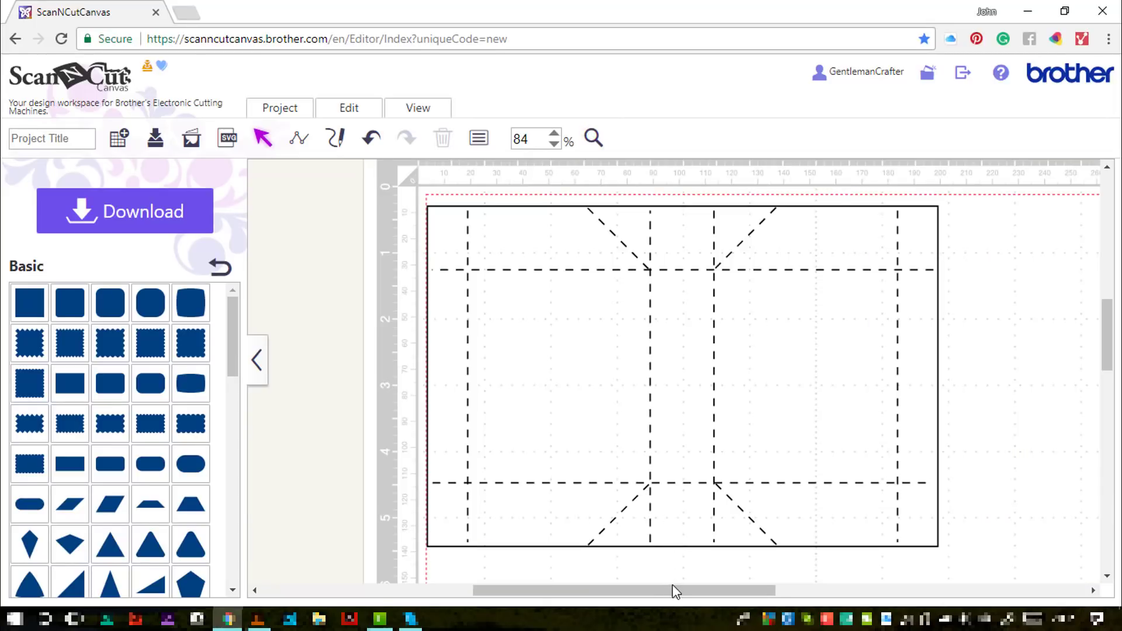
pyautogui.moveTo(672, 591); pyautogui.dragTo(679, 594)
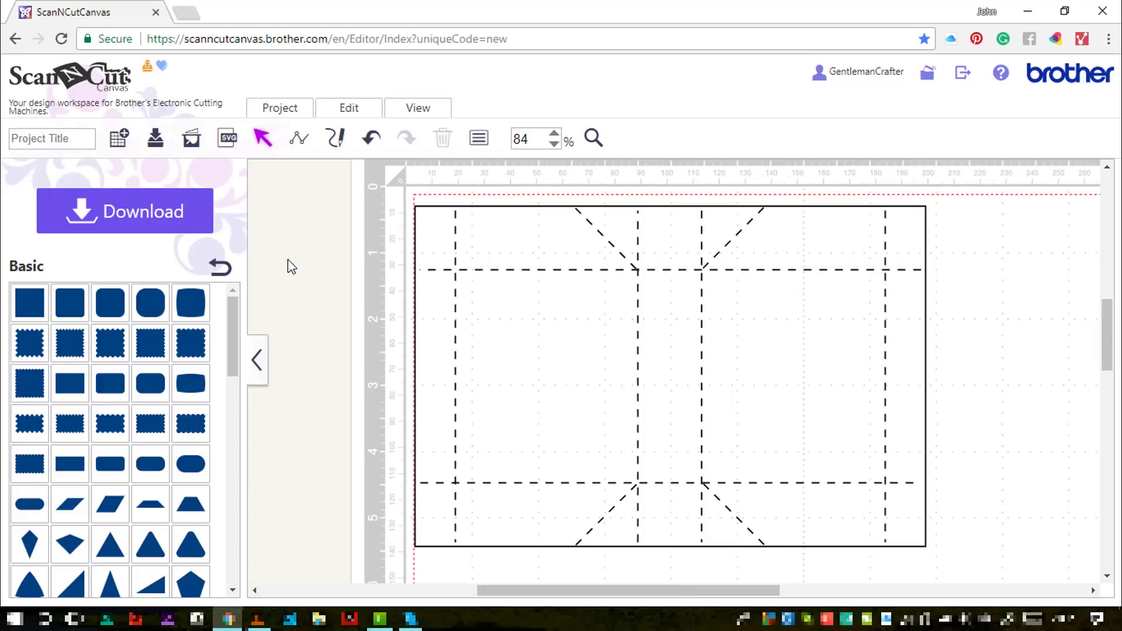
pyautogui.click(78, 146)
pyautogui.write('Gift Bag')
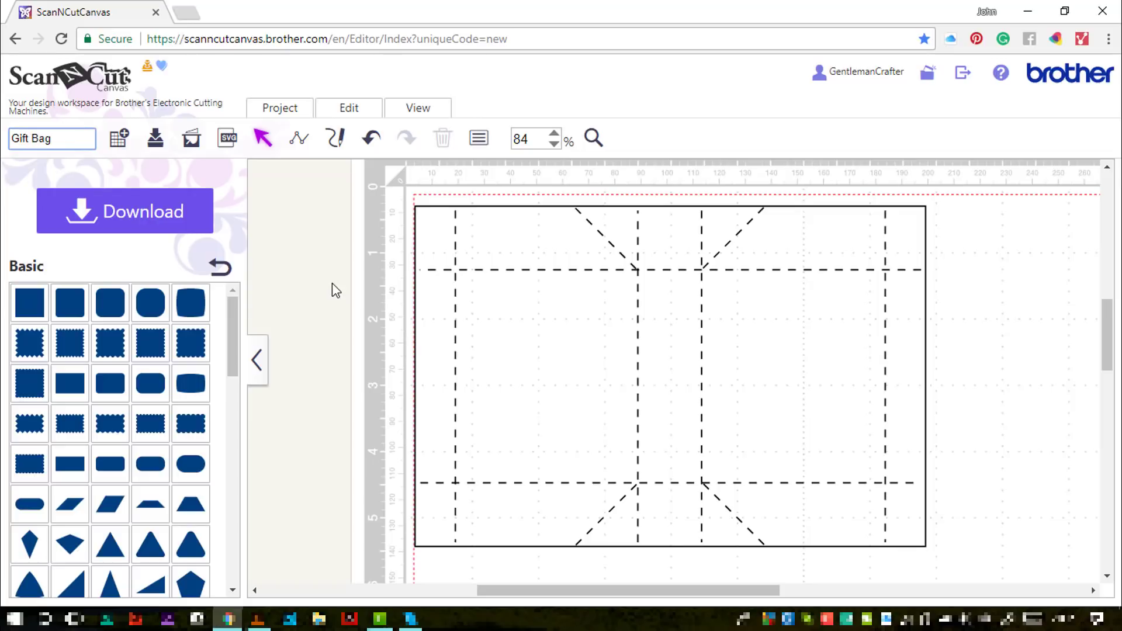
pyautogui.click(157, 139)
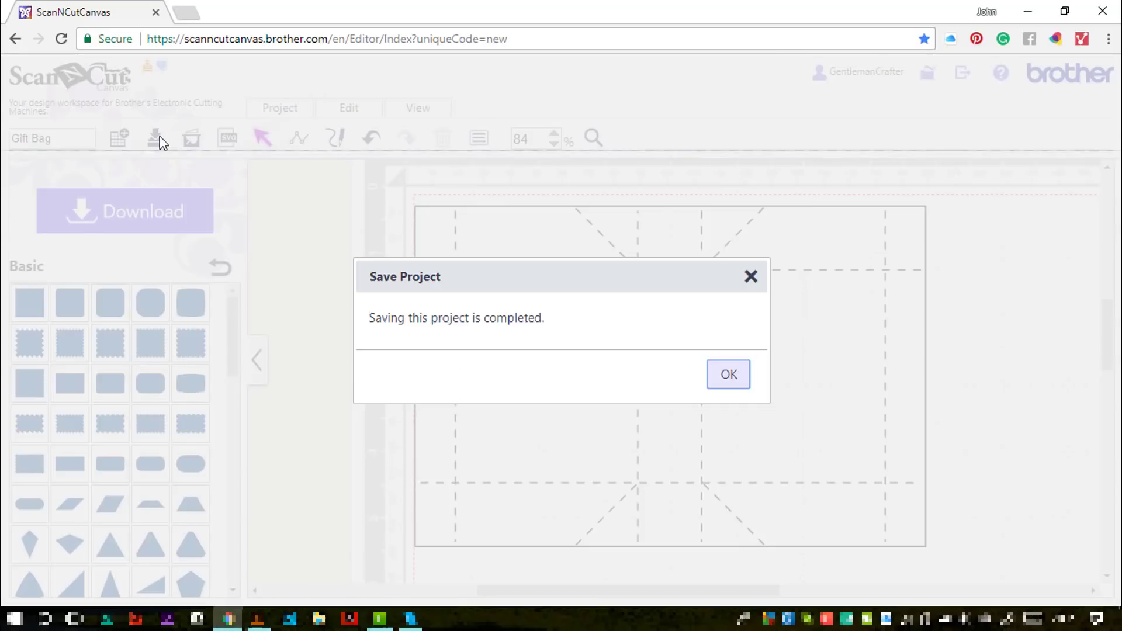
pyautogui.click(739, 378)
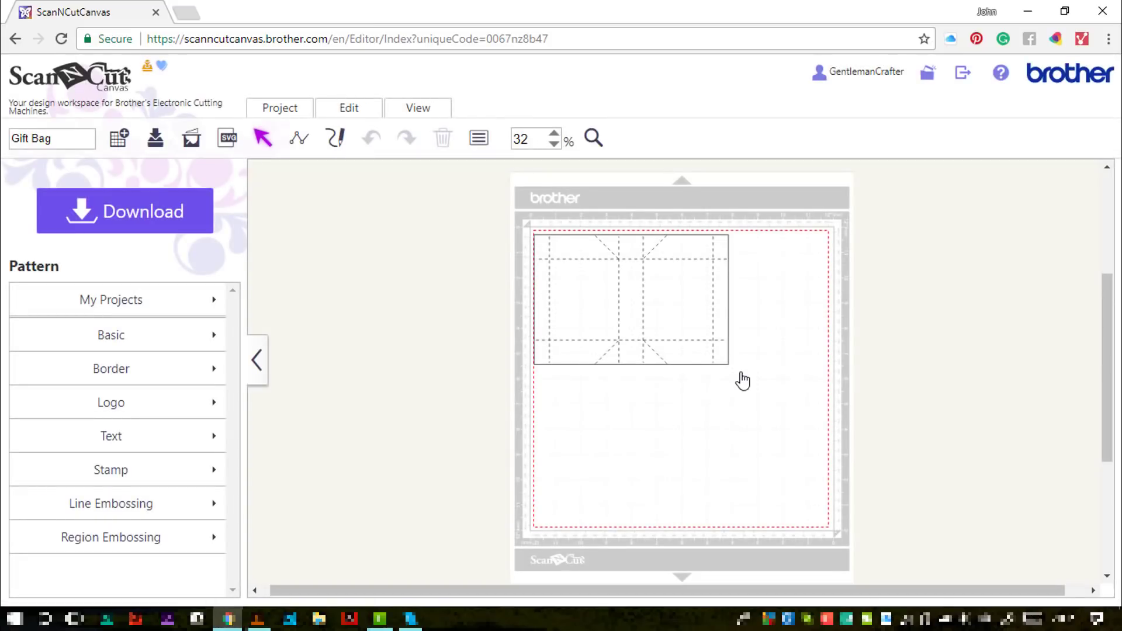
# Step: Start the download of the Gift Bag project and choose ScanNCut Transfer as the file transfer method
pyautogui.click(85, 225)
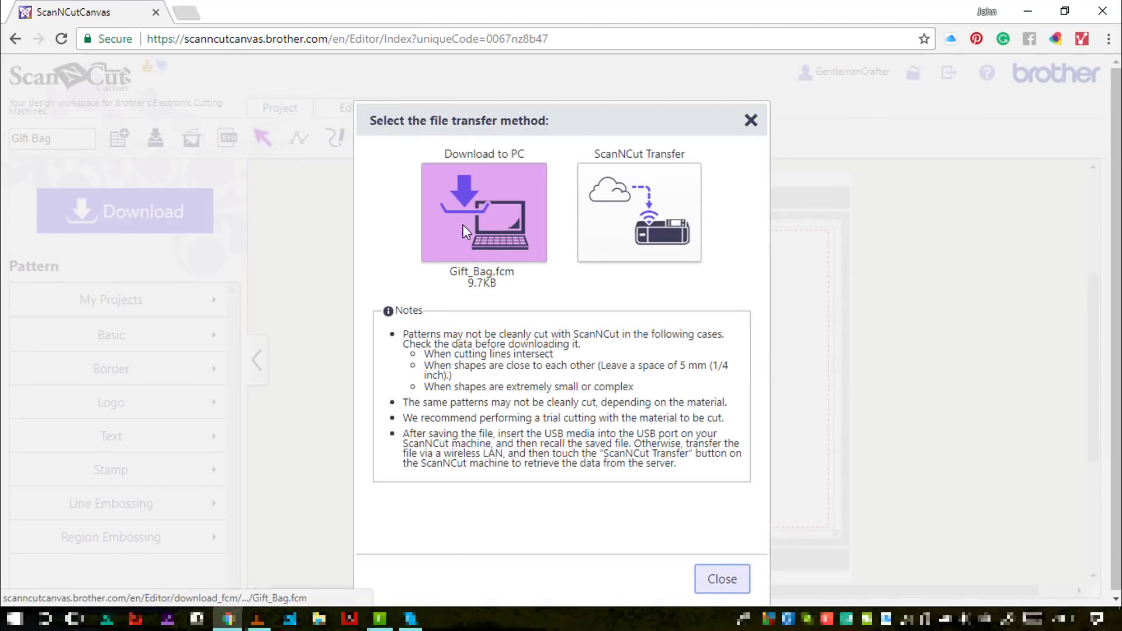
pyautogui.rightClick(463, 231)
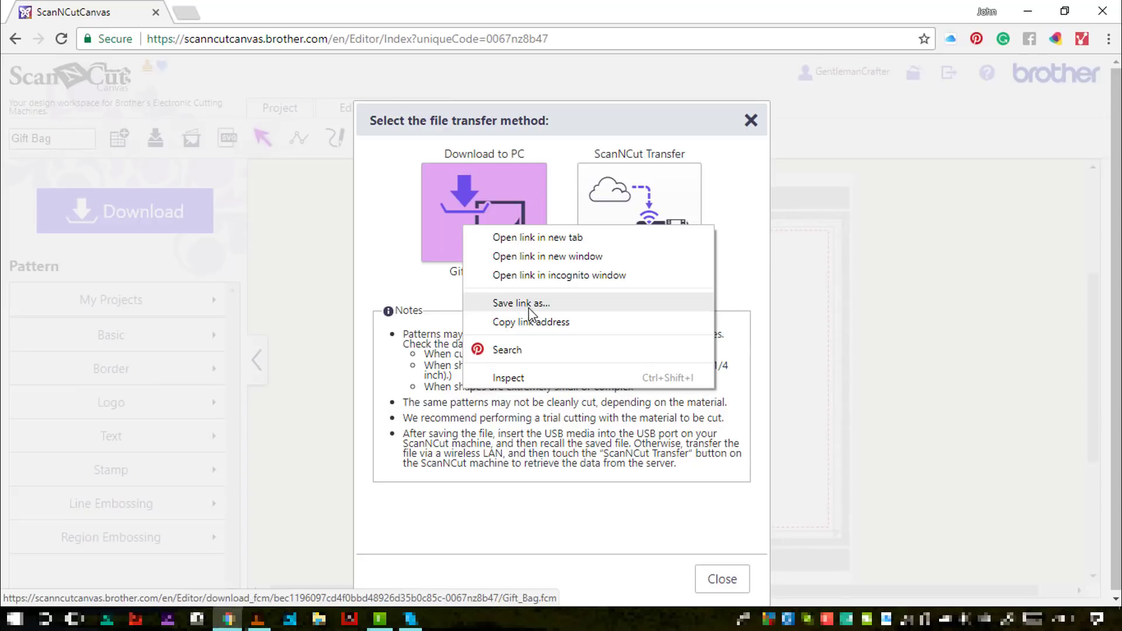
pyautogui.click(723, 197)
pyautogui.click(663, 217)
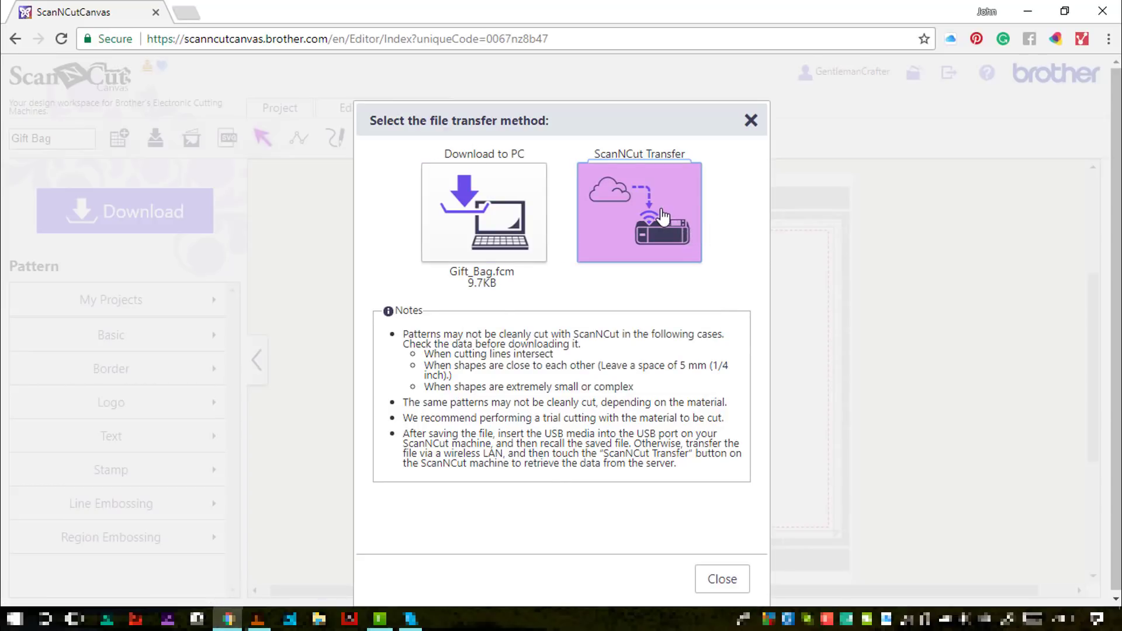